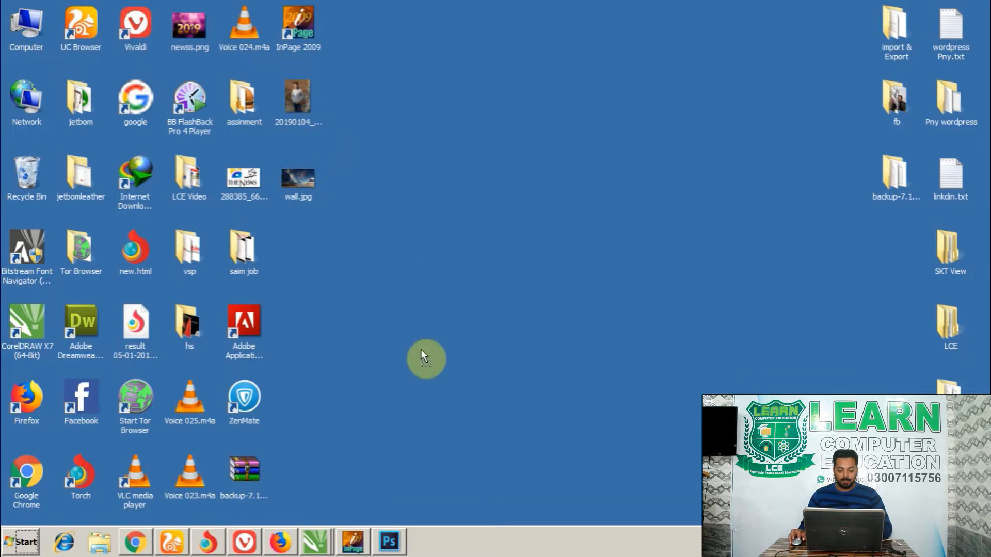
Switch to Photoshop and magnify the portrait to 200% at the photo's lower edge, where the left jeans leg meets the wall.
{"action": "left_click", "coordinate": [389, 542]}
{"action": "left_click_drag", "start_coordinate": [466, 387], "coordinate": [457, 237]}
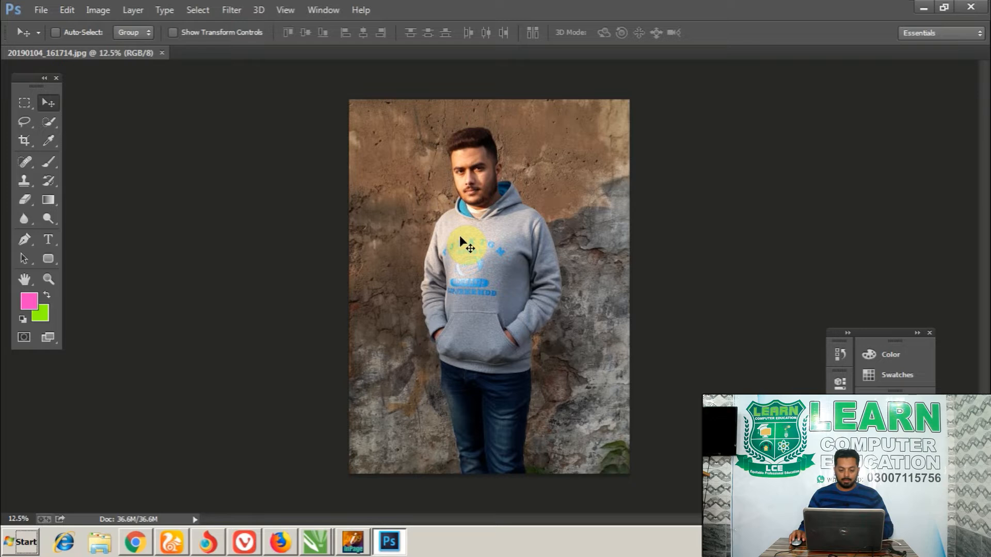
{"action": "key", "text": "z"}
{"action": "right_click", "coordinate": [461, 262]}
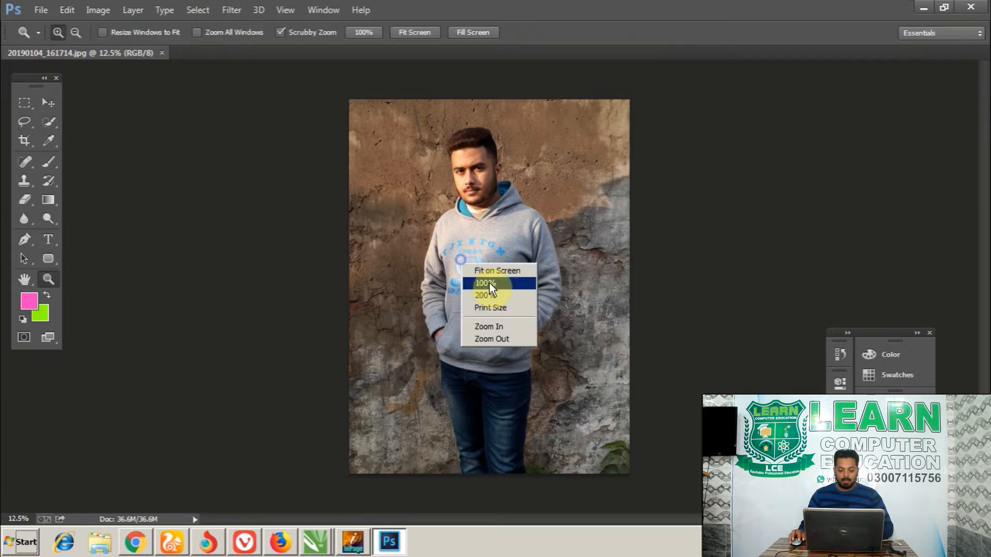
{"action": "left_click", "coordinate": [488, 283]}
{"action": "left_click_drag", "start_coordinate": [482, 292], "coordinate": [508, 170]}
{"action": "left_click_drag", "start_coordinate": [458, 310], "coordinate": [558, 108]}
{"action": "left_click_drag", "start_coordinate": [449, 364], "coordinate": [488, 173]}
{"action": "left_click_drag", "start_coordinate": [480, 220], "coordinate": [483, 150]}
{"action": "left_click_drag", "start_coordinate": [464, 282], "coordinate": [488, 171]}
{"action": "left_click", "coordinate": [468, 233]}
{"action": "left_click_drag", "start_coordinate": [468, 246], "coordinate": [478, 61]}
{"action": "left_click_drag", "start_coordinate": [477, 232], "coordinate": [458, 124]}
{"action": "left_click_drag", "start_coordinate": [473, 223], "coordinate": [461, 98]}
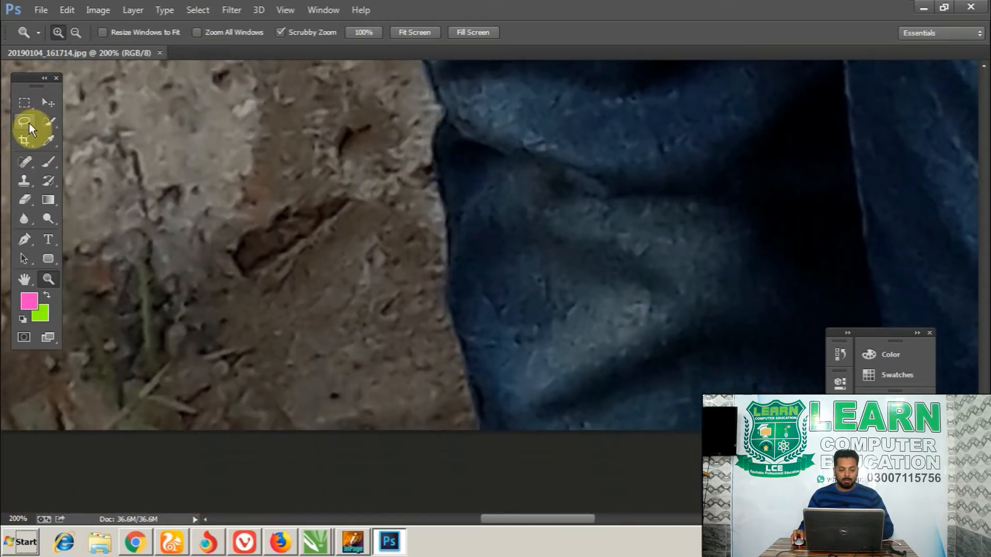
Start a Pen tool path at the photo's lower border and curve it up the outer edge of the left jeans leg.
{"action": "left_click", "coordinate": [26, 240]}
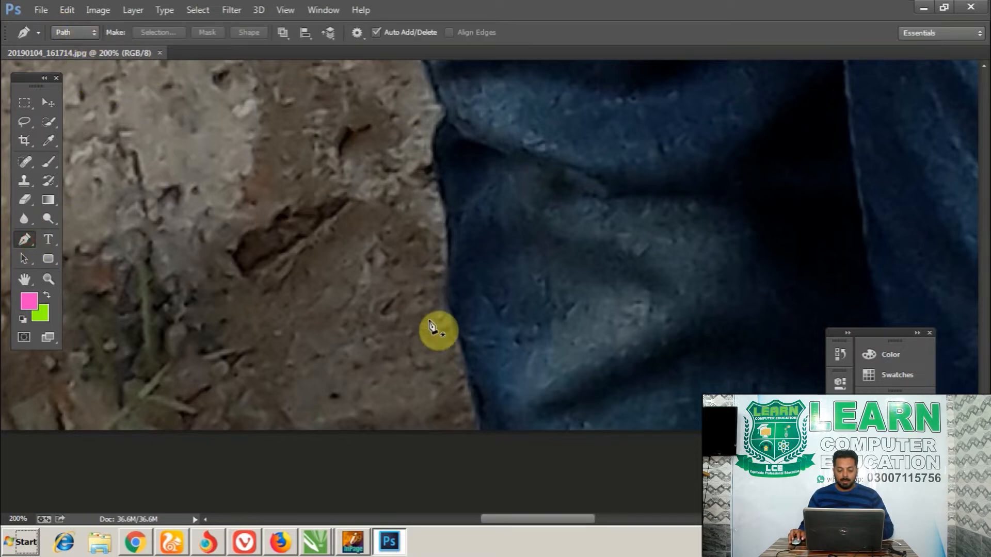
{"action": "left_click", "coordinate": [480, 430]}
{"action": "left_click", "coordinate": [450, 274]}
{"action": "left_click_drag", "start_coordinate": [459, 312], "coordinate": [450, 305]}
{"action": "left_click", "coordinate": [466, 368]}
{"action": "left_click", "coordinate": [470, 362]}
Continue the pen path up the jeans leg, bending its segments around the fabric fold bulging toward the wall.
{"action": "scroll", "coordinate": [471, 367], "scroll_direction": "up", "scroll_amount": 5}
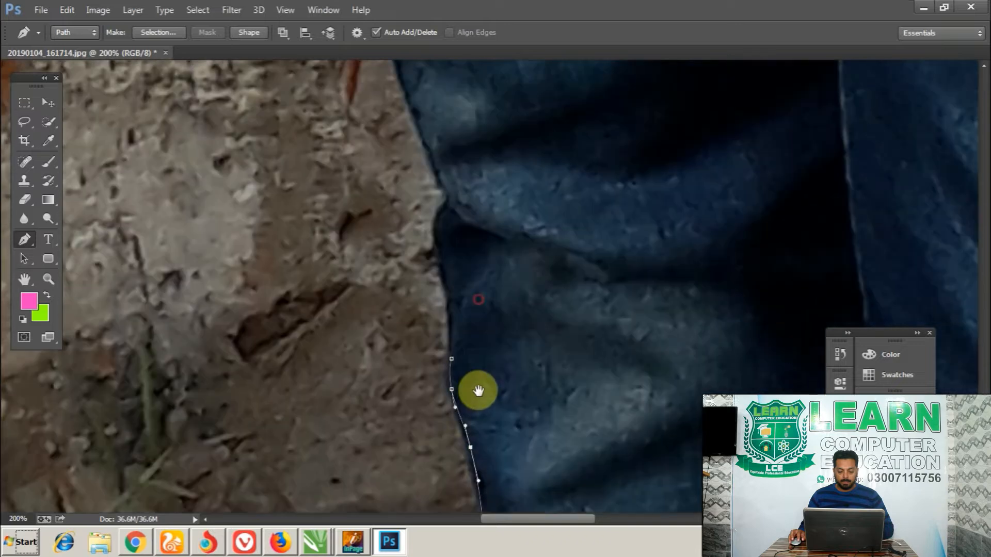
{"action": "left_click_drag", "start_coordinate": [450, 255], "coordinate": [437, 287]}
{"action": "left_click", "coordinate": [447, 351]}
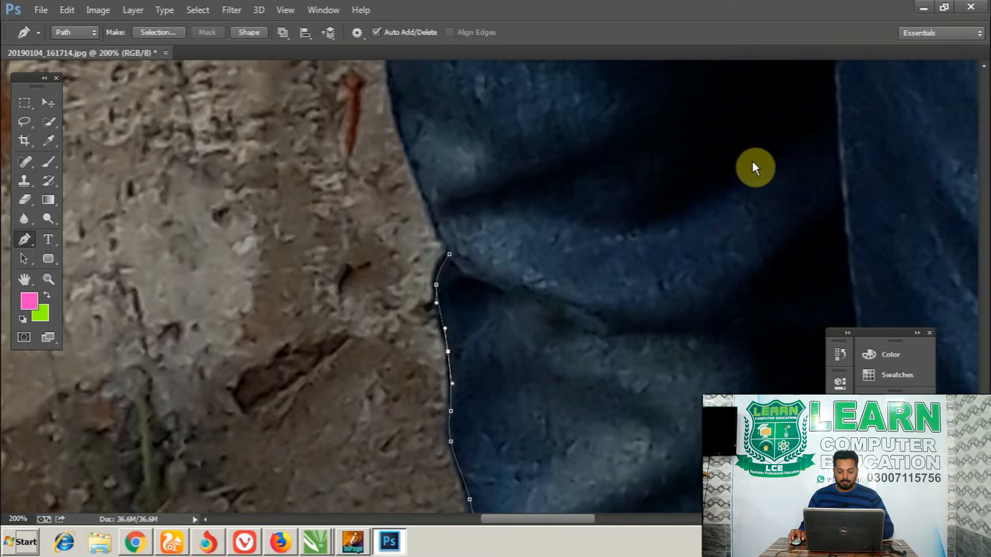
{"action": "left_click_drag", "start_coordinate": [642, 155], "coordinate": [420, 231]}
{"action": "left_click", "coordinate": [425, 248]}
{"action": "left_click", "coordinate": [445, 330]}
{"action": "left_click_drag", "start_coordinate": [444, 330], "coordinate": [431, 341]}
{"action": "left_click_drag", "start_coordinate": [449, 255], "coordinate": [456, 310]}
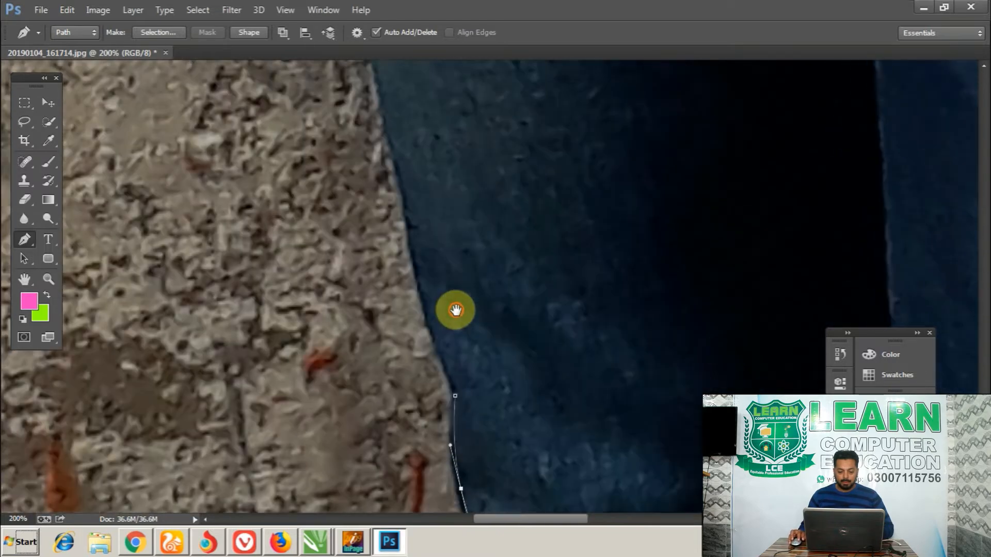
Add a long path segment up the lower thigh and fit it to the jeans' outer edge with extra anchor points.
{"action": "left_click", "coordinate": [373, 63]}
{"action": "left_click_drag", "start_coordinate": [389, 91], "coordinate": [400, 164]}
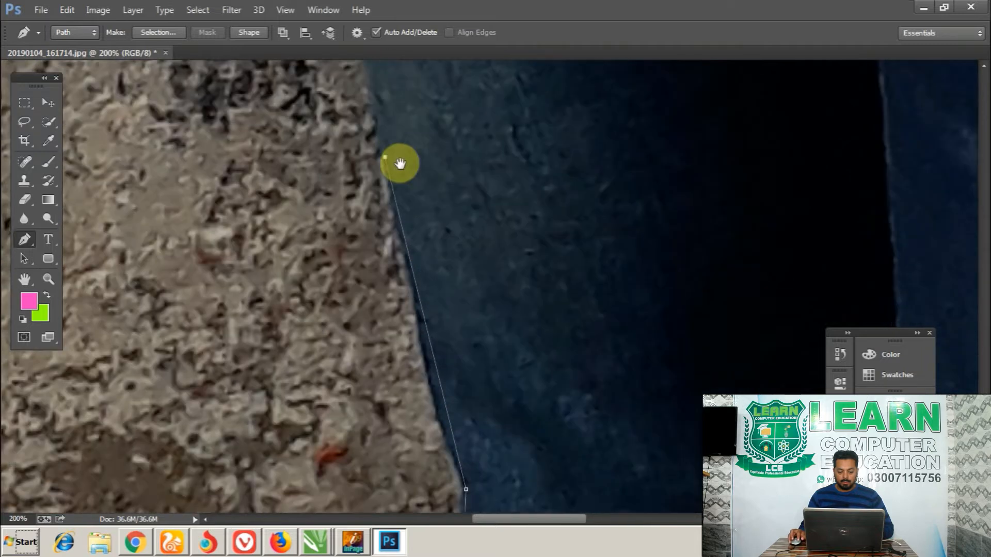
{"action": "left_click_drag", "start_coordinate": [413, 293], "coordinate": [416, 177]}
{"action": "left_click_drag", "start_coordinate": [443, 286], "coordinate": [437, 283]}
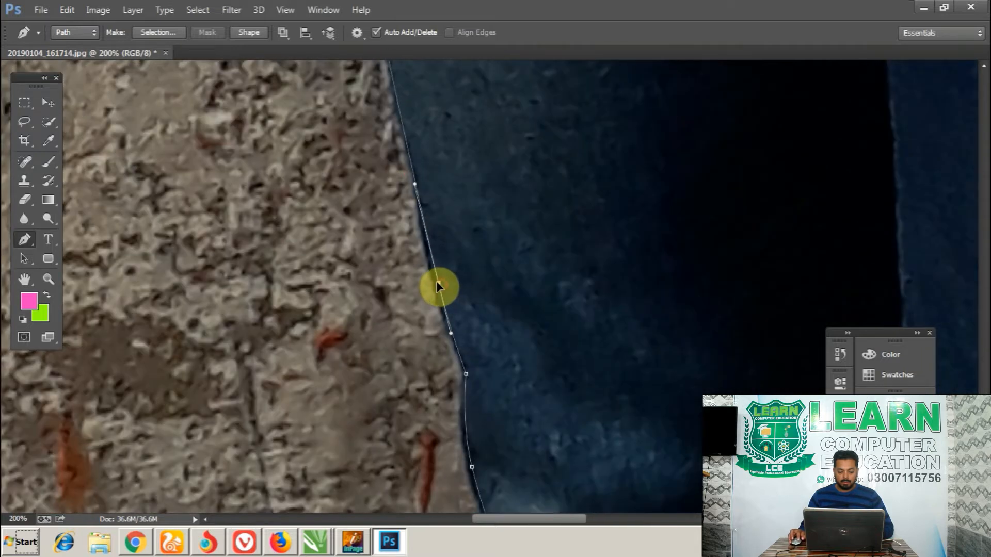
Extend the path along the upper thigh and adjust its added anchors to follow the jeans' contour.
{"action": "left_click_drag", "start_coordinate": [461, 215], "coordinate": [473, 448]}
{"action": "left_click_drag", "start_coordinate": [444, 268], "coordinate": [445, 482]}
{"action": "left_click_drag", "start_coordinate": [435, 298], "coordinate": [429, 379]}
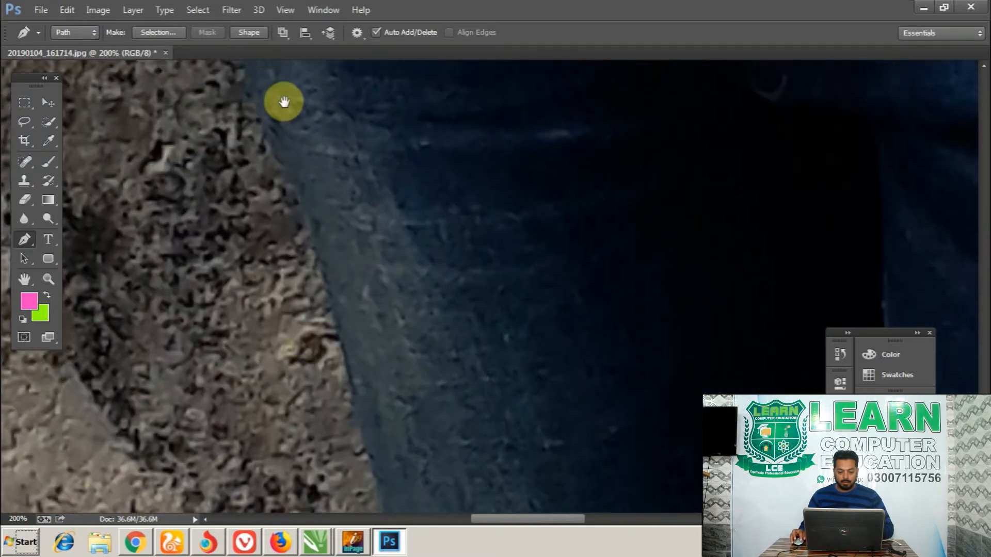
{"action": "left_click", "coordinate": [251, 81]}
{"action": "left_click", "coordinate": [310, 282]}
{"action": "left_click_drag", "start_coordinate": [366, 358], "coordinate": [460, 237]}
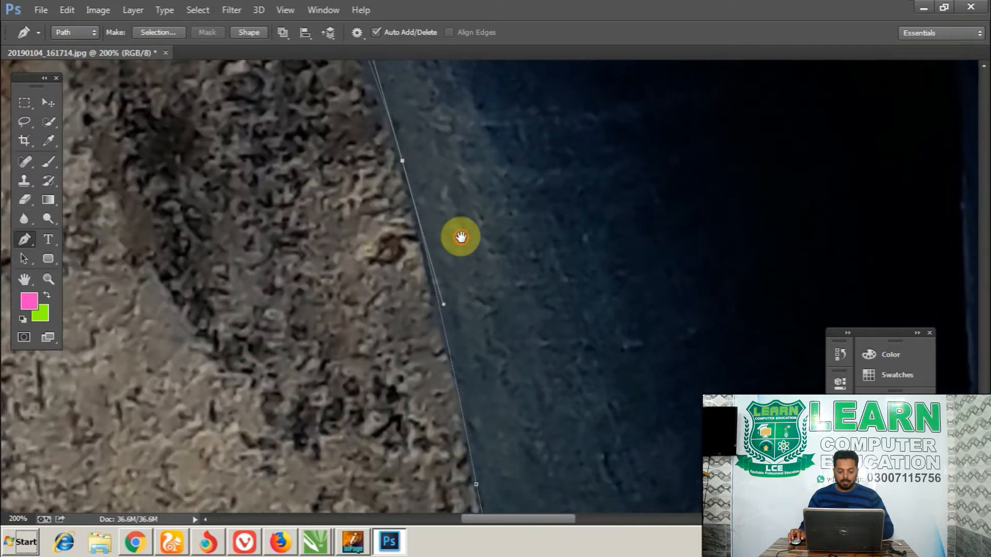
{"action": "left_click", "coordinate": [465, 426]}
{"action": "left_click_drag", "start_coordinate": [465, 426], "coordinate": [468, 422]}
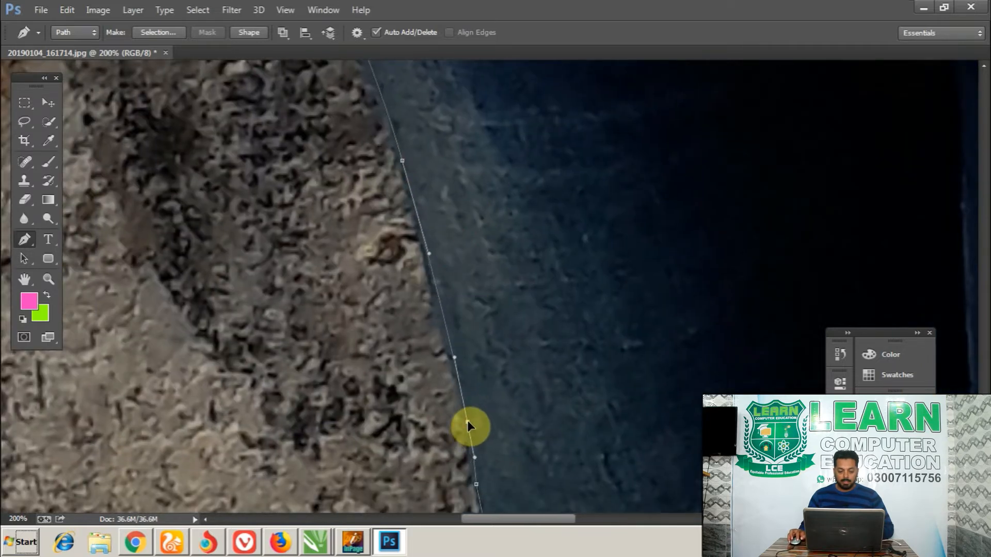
Extend the path up the hip below the hoodie and bend the segment onto the jeans' edge.
{"action": "scroll", "coordinate": [482, 383], "scroll_direction": "up", "scroll_amount": 8}
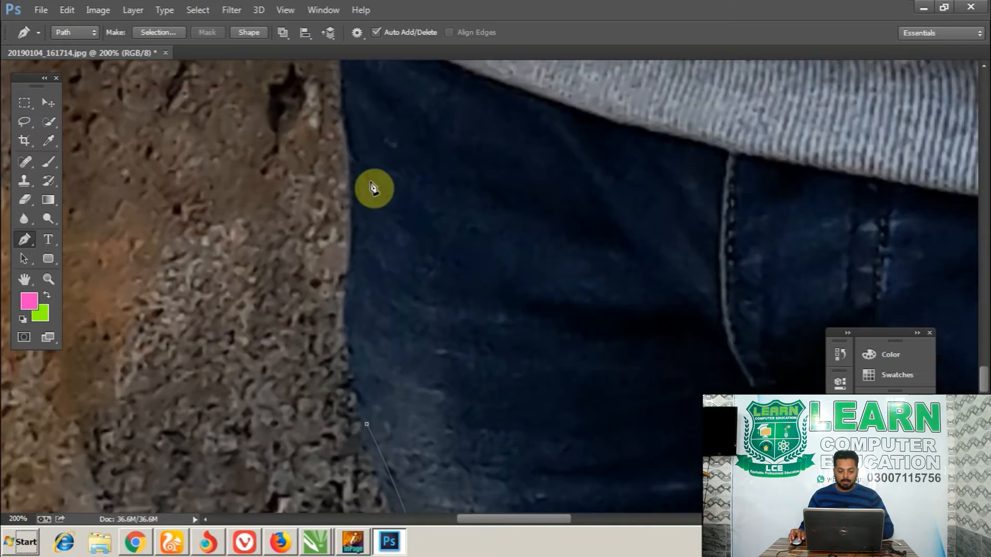
{"action": "left_click", "coordinate": [355, 159]}
{"action": "left_click", "coordinate": [363, 323]}
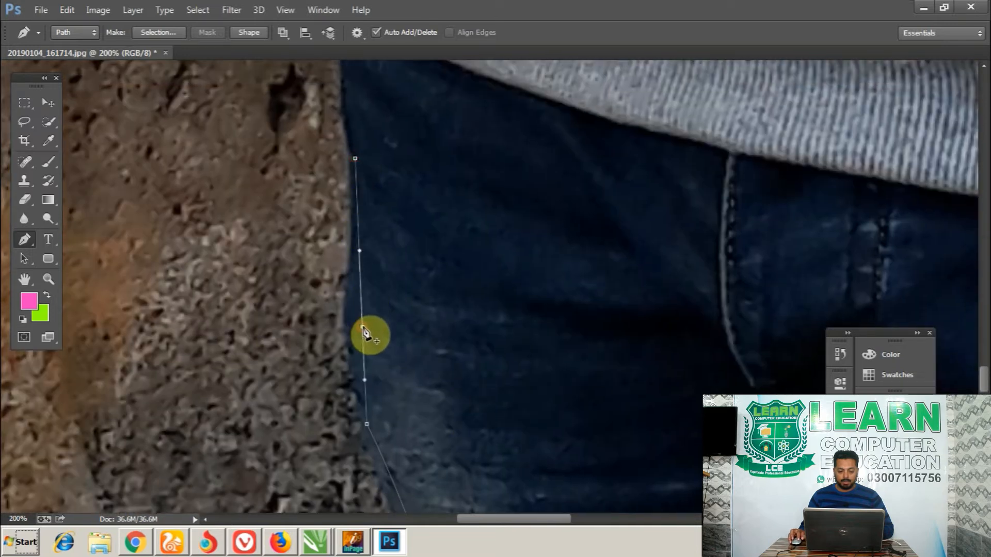
{"action": "left_click_drag", "start_coordinate": [363, 327], "coordinate": [351, 333]}
{"action": "left_click", "coordinate": [424, 351]}
{"action": "left_click_drag", "start_coordinate": [400, 248], "coordinate": [445, 402]}
{"action": "key", "text": "ctrl+z"}
{"action": "left_click_drag", "start_coordinate": [440, 308], "coordinate": [395, 214]}
{"action": "left_click", "coordinate": [416, 266]}
{"action": "left_click_drag", "start_coordinate": [452, 190], "coordinate": [449, 153]}
{"action": "key", "text": "ctrl+z"}
{"action": "key", "text": "ctrl+z"}
Carry the path up to the corner where the jeans meet the hoodie hem and fit the segment to the edge.
{"action": "left_click_drag", "start_coordinate": [395, 232], "coordinate": [419, 287]}
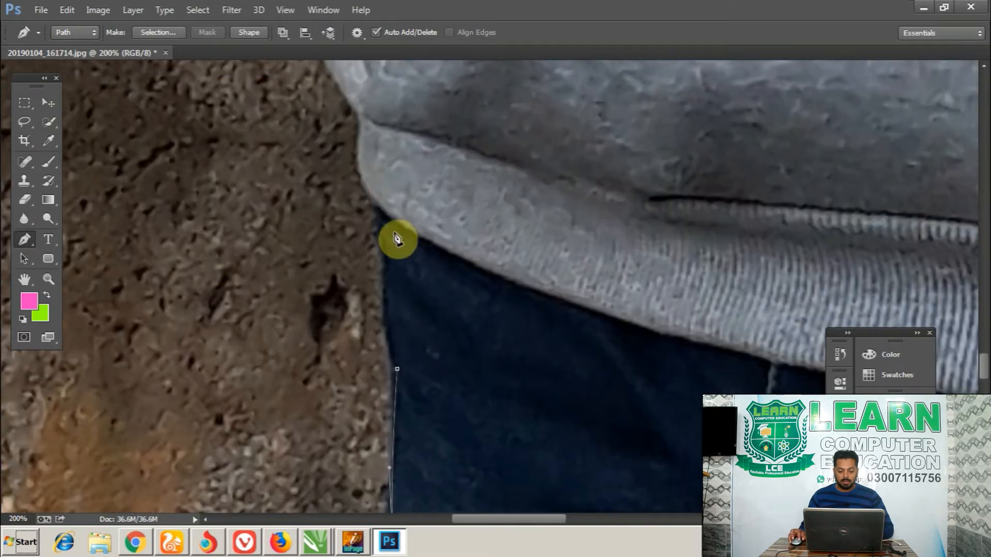
{"action": "left_click", "coordinate": [380, 205]}
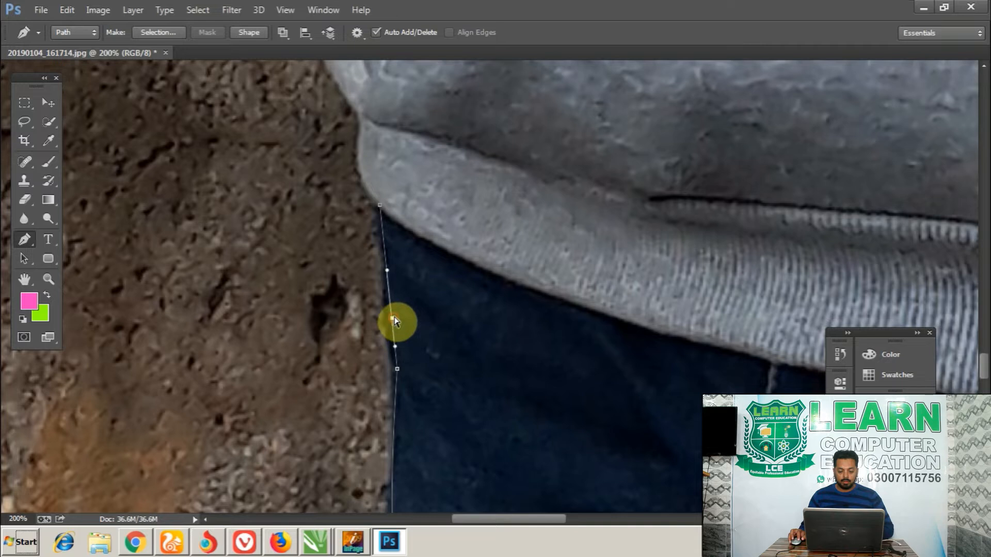
{"action": "left_click_drag", "start_coordinate": [410, 254], "coordinate": [427, 328]}
Trace the hoodie's outer edge from the hem up to the corner where the sleeve cuff meets the pocket.
{"action": "left_click", "coordinate": [426, 266]}
{"action": "left_click_drag", "start_coordinate": [416, 128], "coordinate": [430, 318]}
{"action": "left_click", "coordinate": [380, 266]}
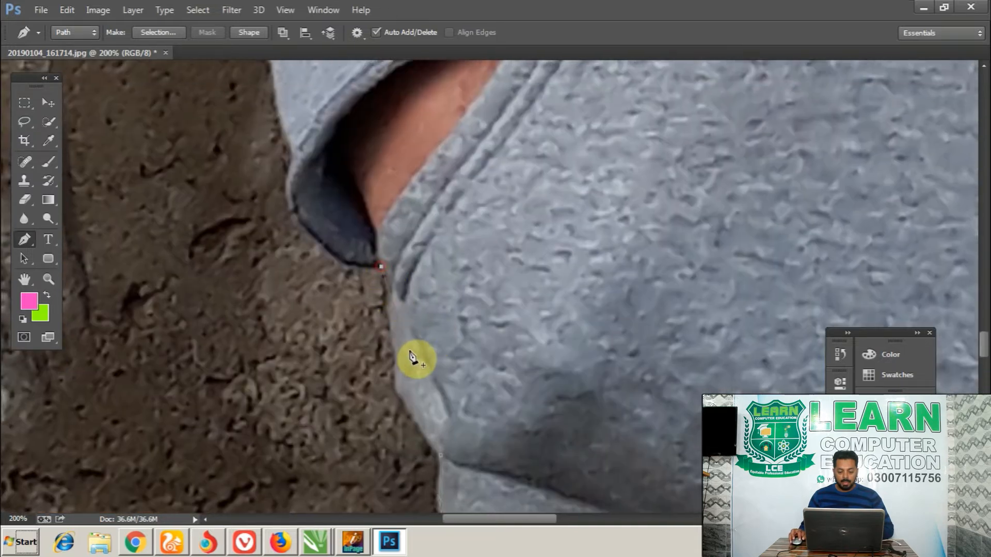
{"action": "left_click", "coordinate": [400, 382]}
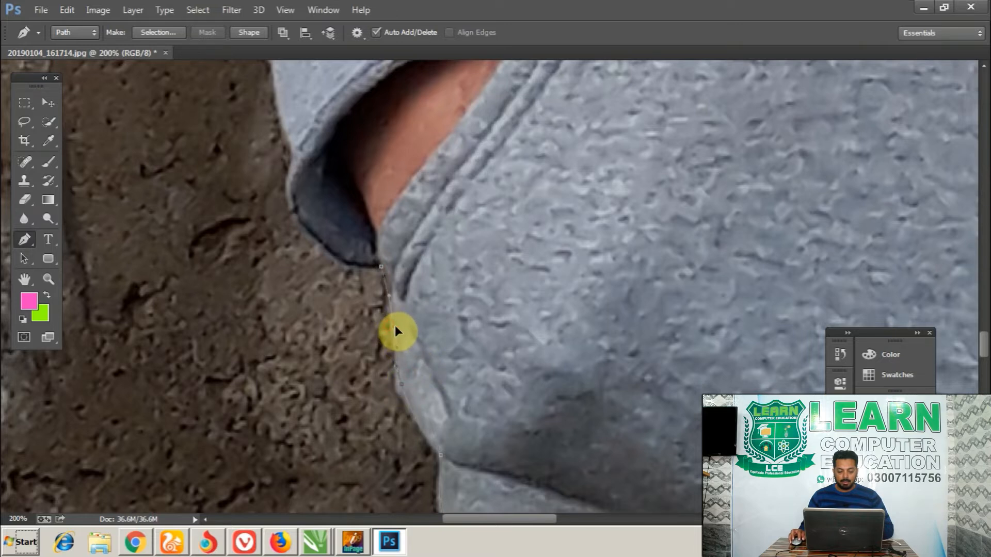
Route the path around the dark cuff opening and up the outer edge of the sleeve cuff, curving its segments.
{"action": "left_click_drag", "start_coordinate": [400, 303], "coordinate": [456, 350]}
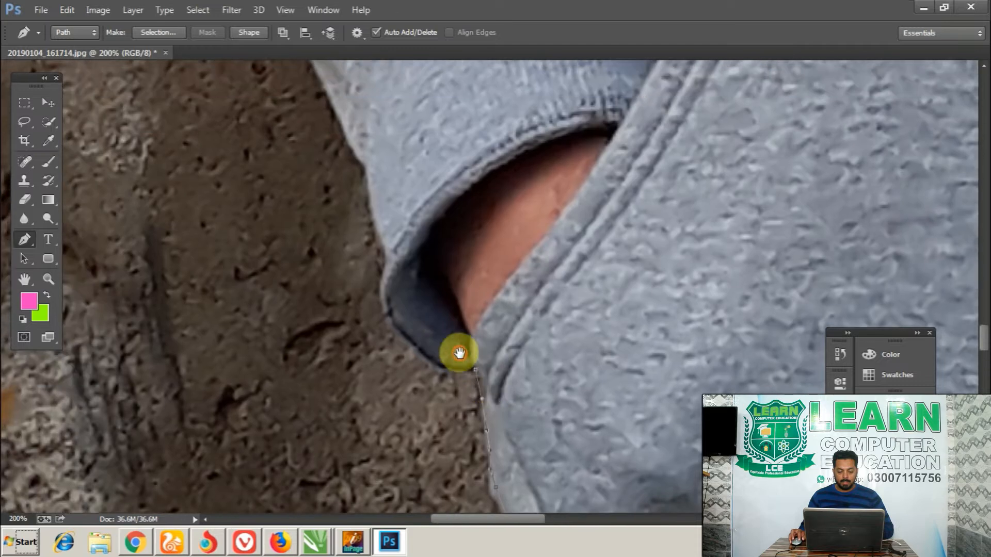
{"action": "left_click", "coordinate": [393, 262]}
{"action": "left_click_drag", "start_coordinate": [423, 308], "coordinate": [390, 317]}
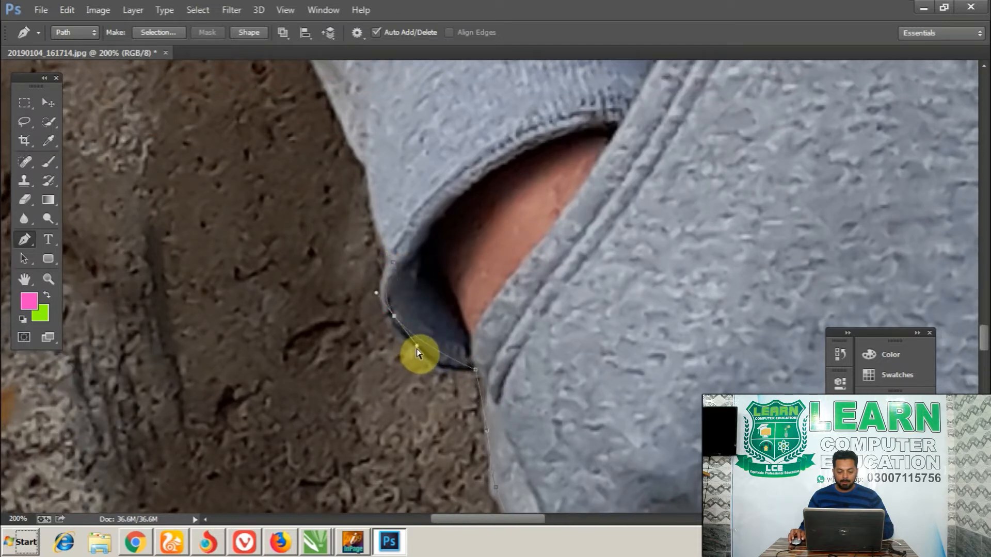
{"action": "scroll", "coordinate": [434, 309], "scroll_direction": "up", "scroll_amount": 5}
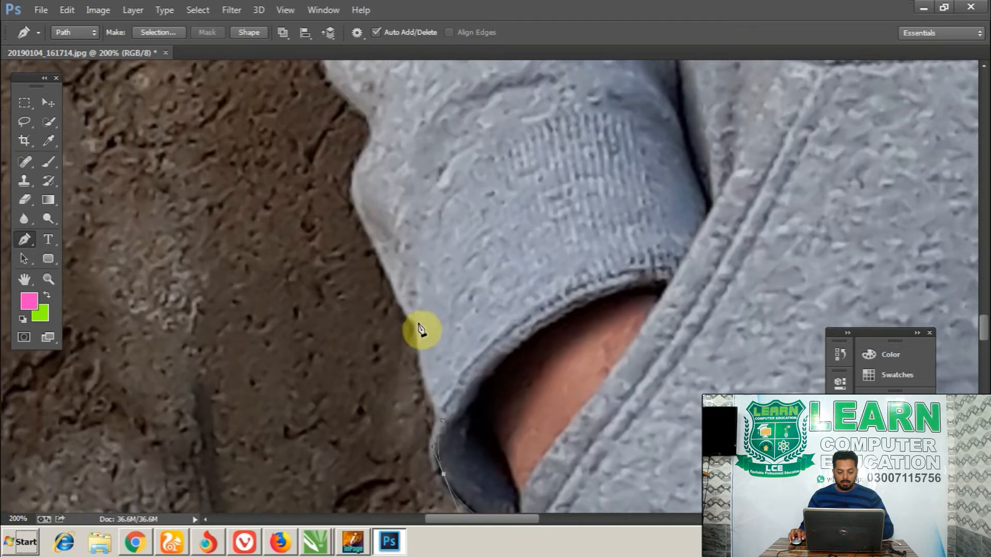
{"action": "left_click", "coordinate": [418, 323]}
{"action": "left_click", "coordinate": [429, 360]}
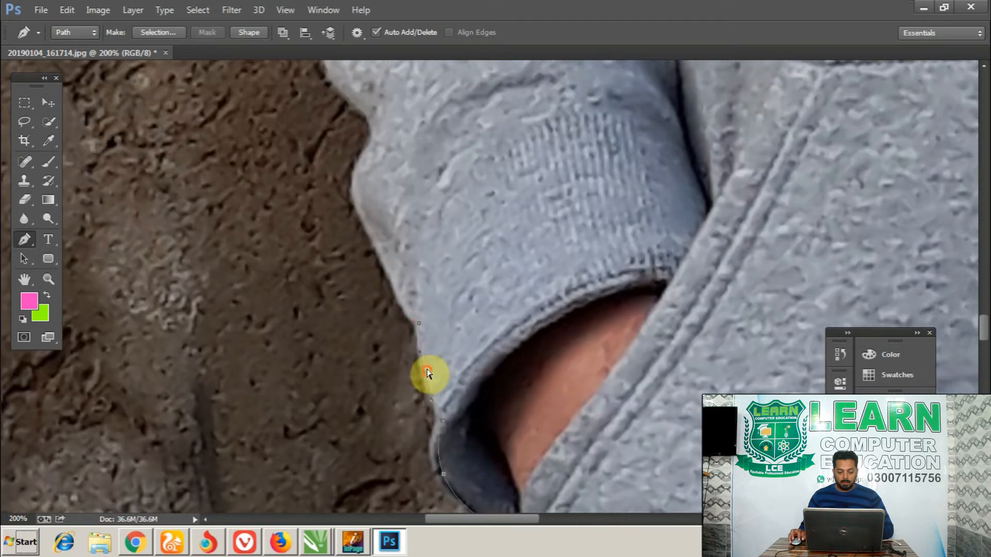
Trace the rounded bulge of the sleeve above the cuff up to the notch beneath the next fold.
{"action": "scroll", "coordinate": [433, 356], "scroll_direction": "up", "scroll_amount": 4}
{"action": "left_click", "coordinate": [436, 248]}
{"action": "left_click", "coordinate": [449, 301]}
{"action": "left_click_drag", "start_coordinate": [433, 306], "coordinate": [417, 309]}
{"action": "left_click_drag", "start_coordinate": [430, 259], "coordinate": [432, 260]}
{"action": "key", "text": "ctrl+minus"}
{"action": "key", "text": "ctrl+minus"}
{"action": "key", "text": "ctrl+minus"}
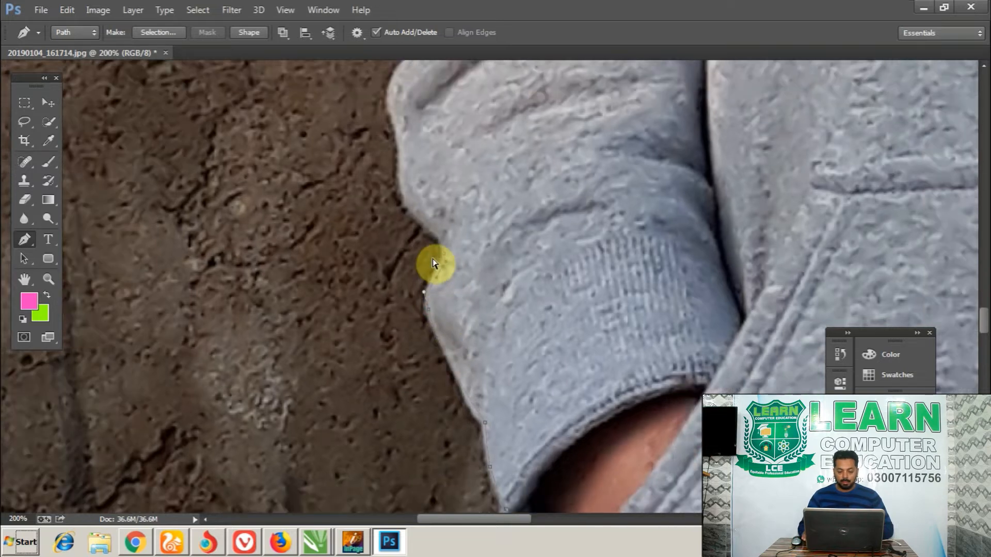
{"action": "key", "text": "ctrl+plus"}
{"action": "key", "text": "ctrl+plus"}
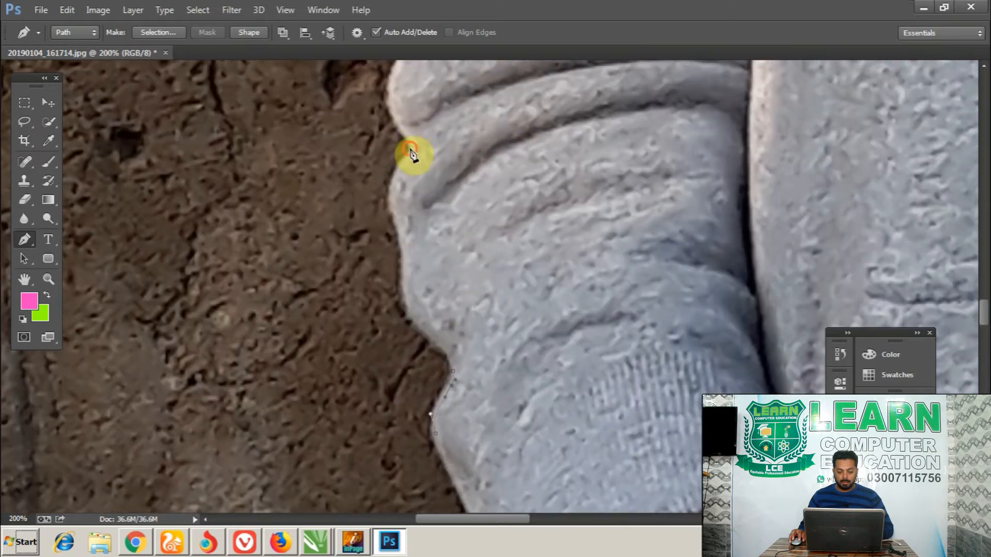
Extend the path over the next large sleeve fold and add adjusted anchors so it follows the fold's outline.
{"action": "left_click", "coordinate": [411, 150]}
{"action": "left_click_drag", "start_coordinate": [420, 196], "coordinate": [390, 200]}
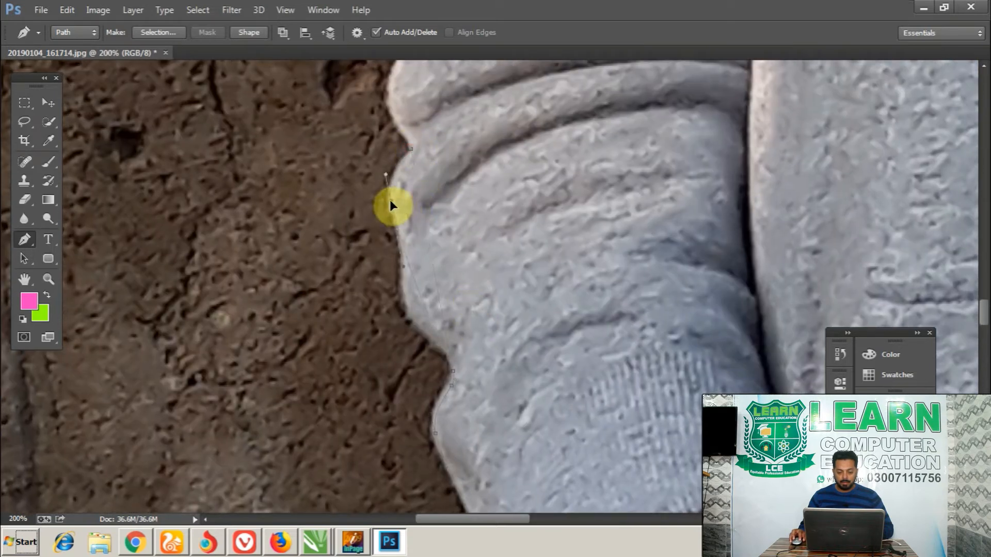
{"action": "left_click", "coordinate": [417, 287]}
{"action": "left_click_drag", "start_coordinate": [419, 288], "coordinate": [411, 307]}
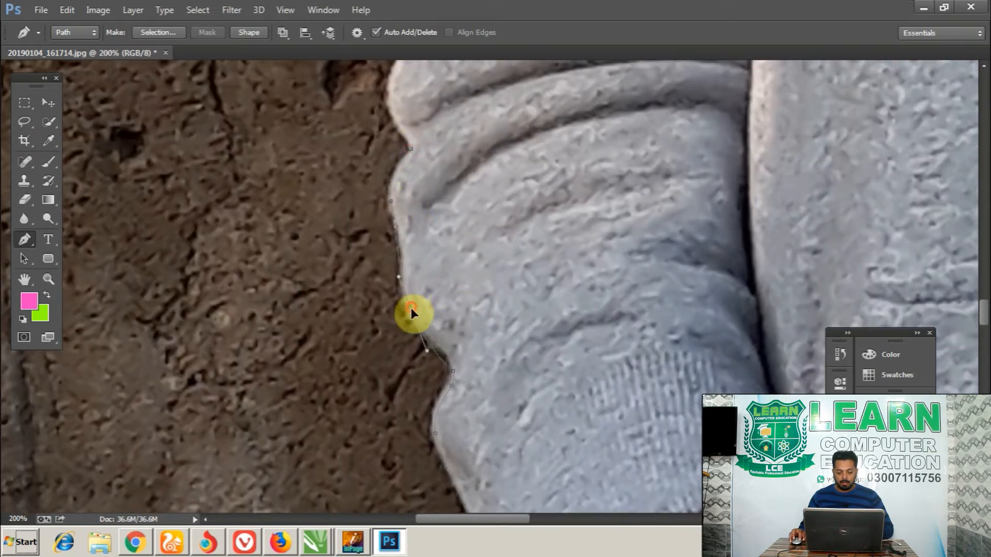
{"action": "left_click", "coordinate": [431, 352]}
{"action": "left_click_drag", "start_coordinate": [436, 353], "coordinate": [445, 355]}
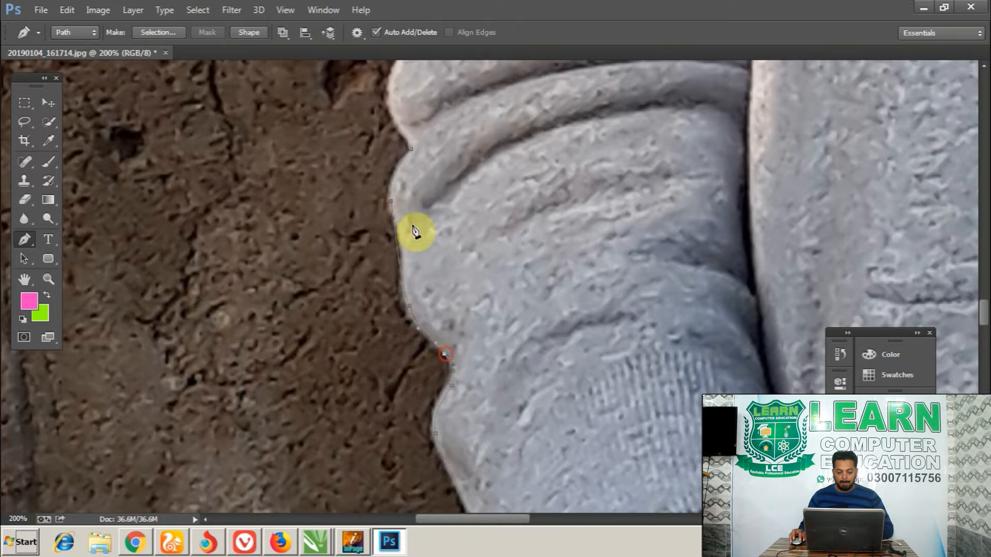
{"action": "left_click", "coordinate": [400, 253]}
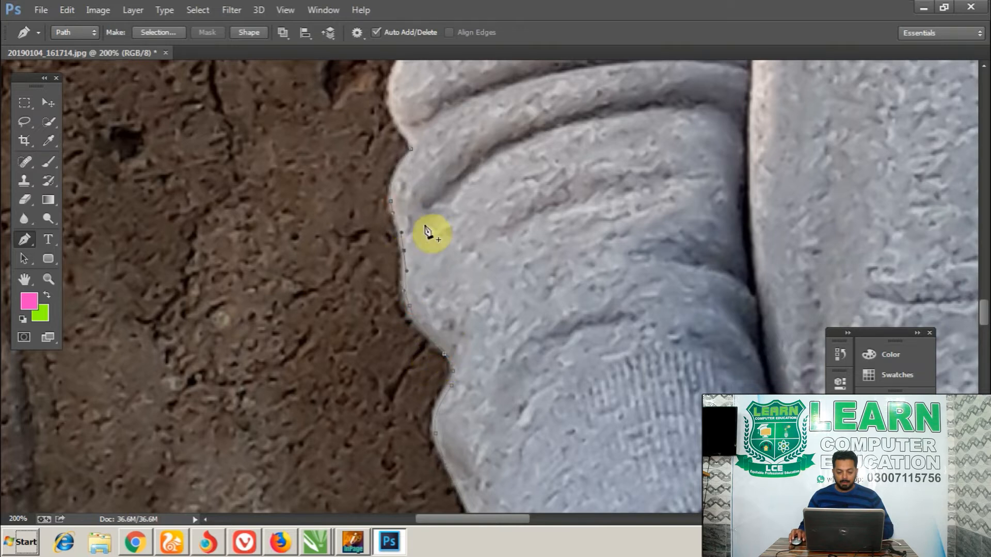
Outline the two small forearm folds above it with curved path segments between their notches.
{"action": "scroll", "coordinate": [428, 233], "scroll_direction": "up", "scroll_amount": 3}
{"action": "left_click", "coordinate": [425, 251]}
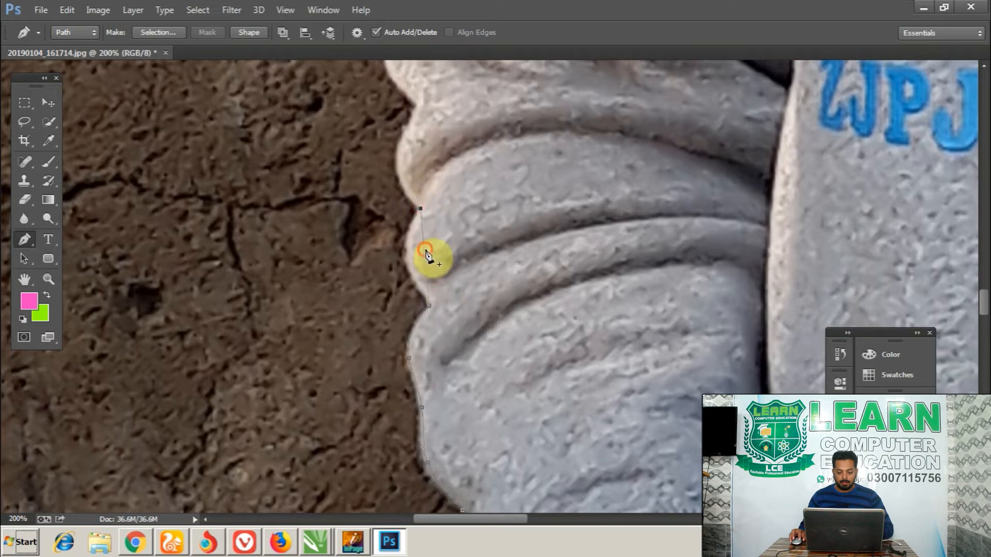
{"action": "scroll", "coordinate": [409, 258], "scroll_direction": "up", "scroll_amount": 3}
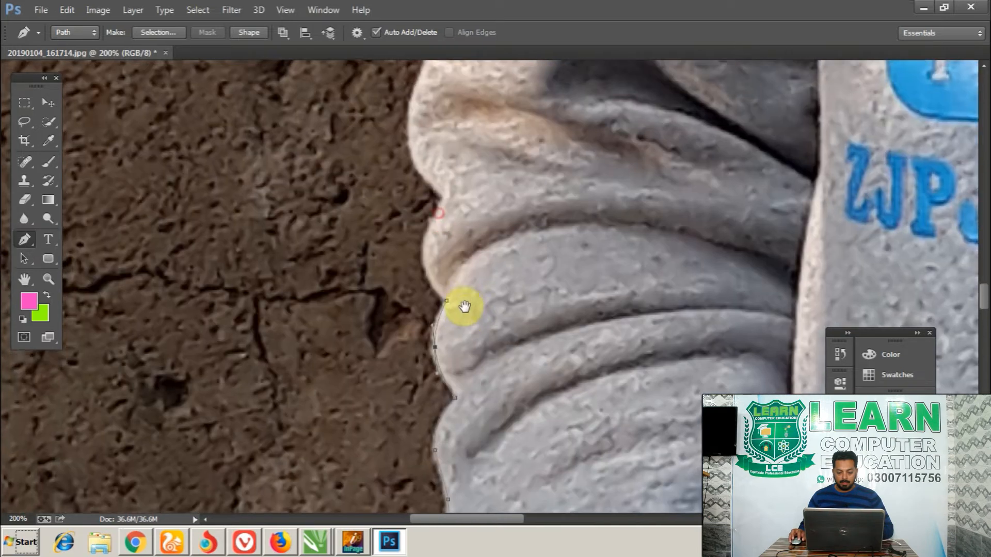
{"action": "left_click", "coordinate": [442, 201]}
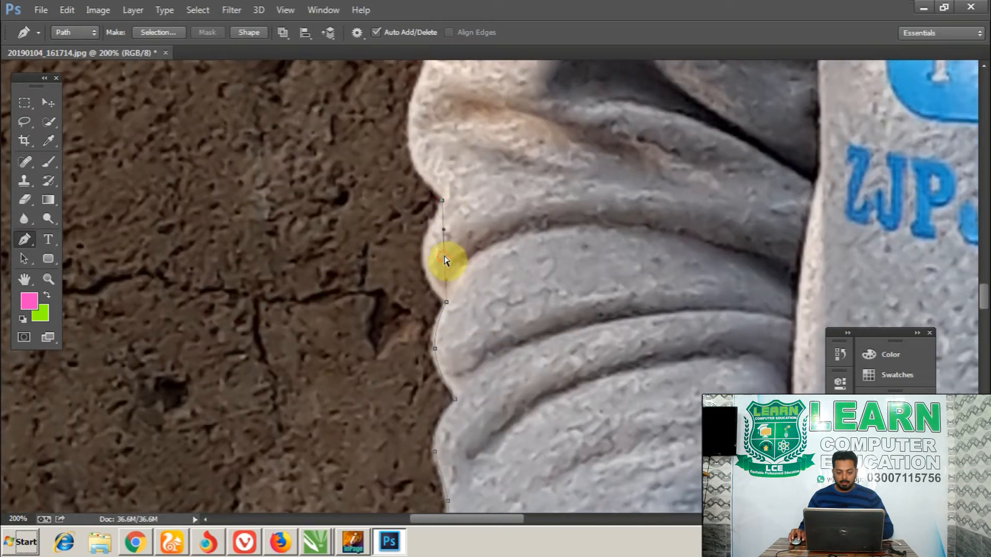
Trace the large rounded sleeve fold near the elbow and the short stretch of sleeve above it with curved path segments.
{"action": "scroll", "coordinate": [436, 284], "scroll_direction": "up", "scroll_amount": 6}
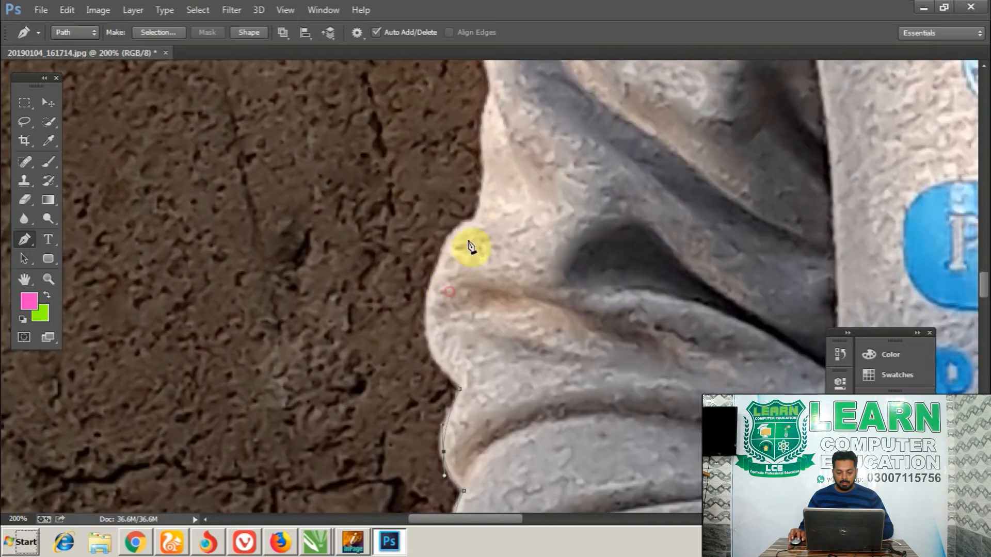
{"action": "left_click", "coordinate": [472, 218]}
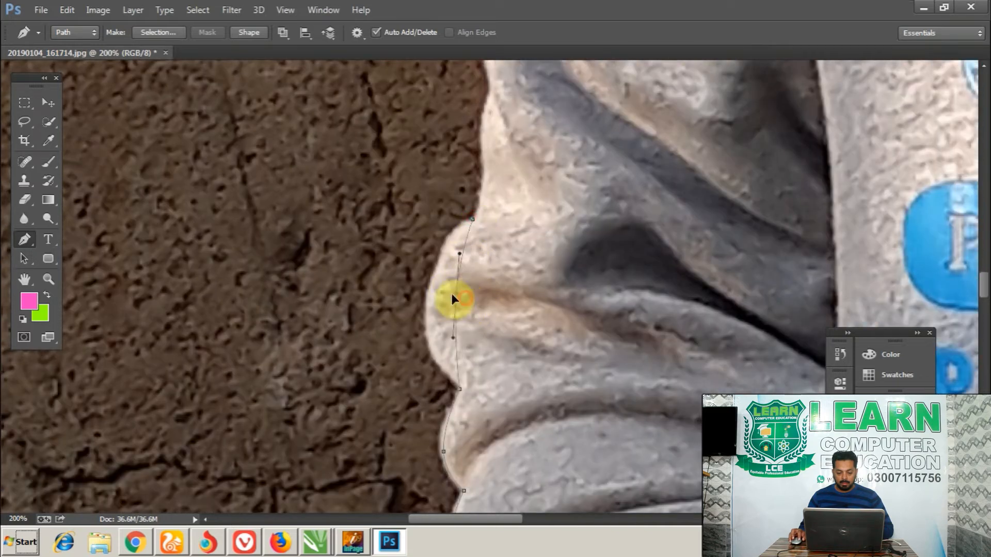
{"action": "left_click", "coordinate": [445, 346]}
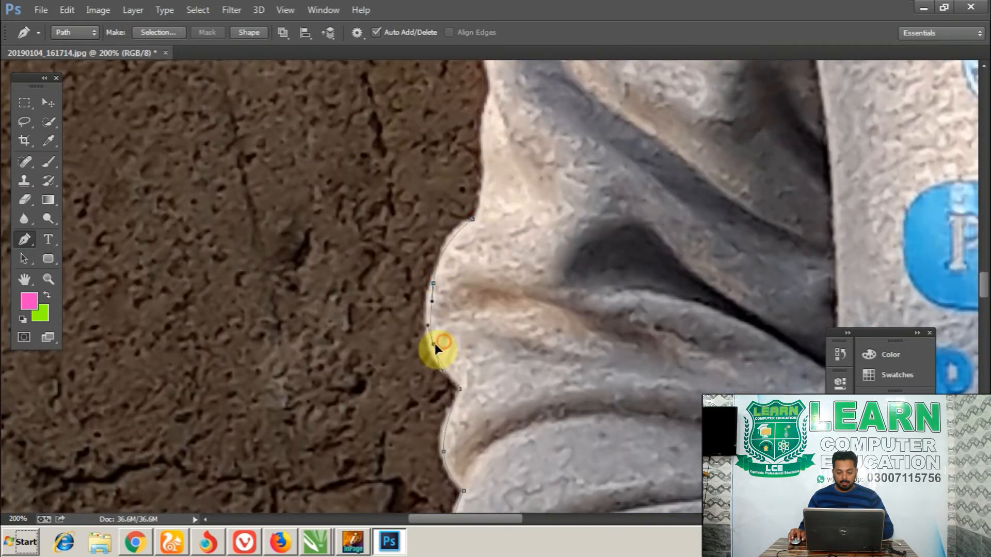
{"action": "scroll", "coordinate": [476, 270], "scroll_direction": "up", "scroll_amount": 7}
{"action": "left_click", "coordinate": [487, 300]}
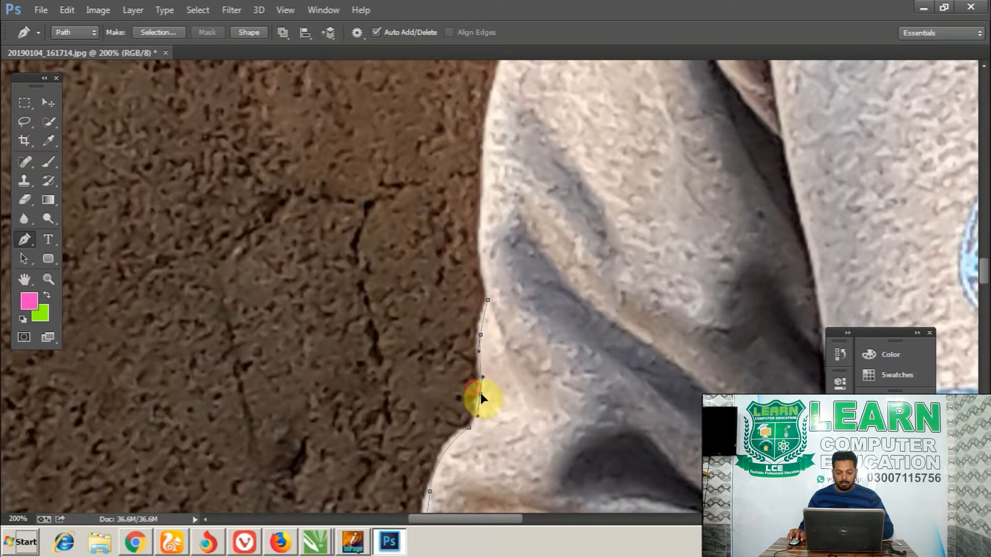
Continue the path up the outer edge of the upper arm, adding and adjusting anchors so its segments follow the sleeve.
{"action": "scroll", "coordinate": [518, 336], "scroll_direction": "up", "scroll_amount": 5}
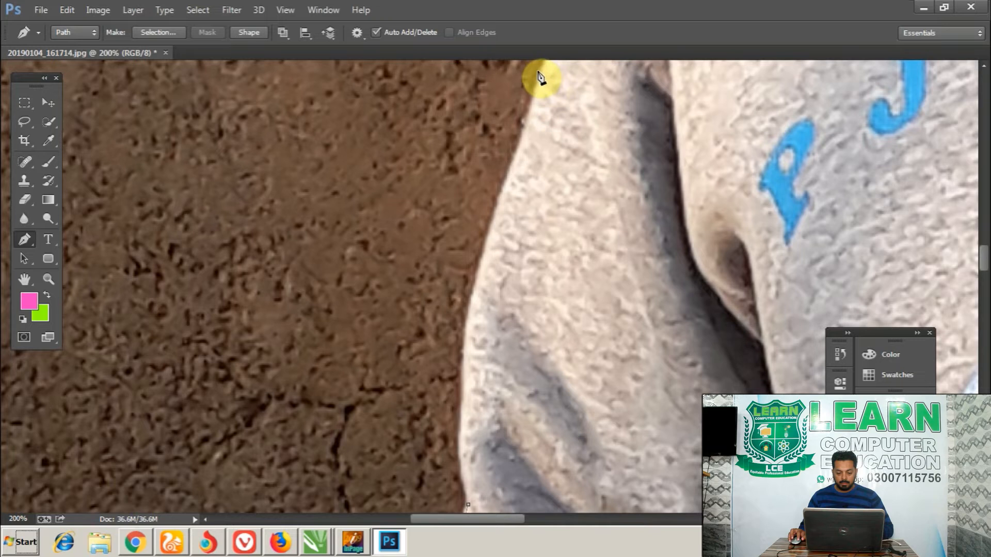
{"action": "left_click", "coordinate": [542, 74]}
{"action": "left_click_drag", "start_coordinate": [502, 310], "coordinate": [478, 302]}
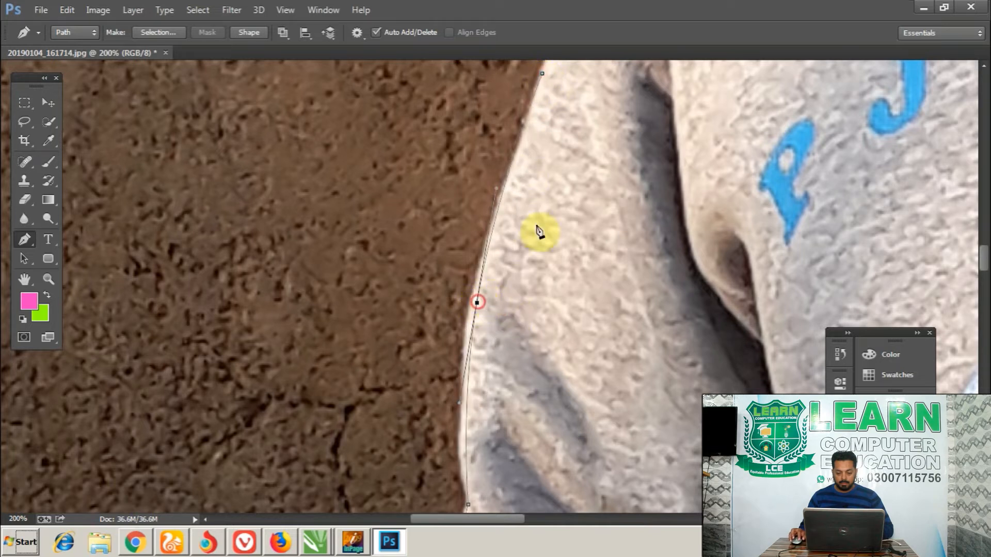
{"action": "scroll", "coordinate": [539, 232], "scroll_direction": "up", "scroll_amount": 5}
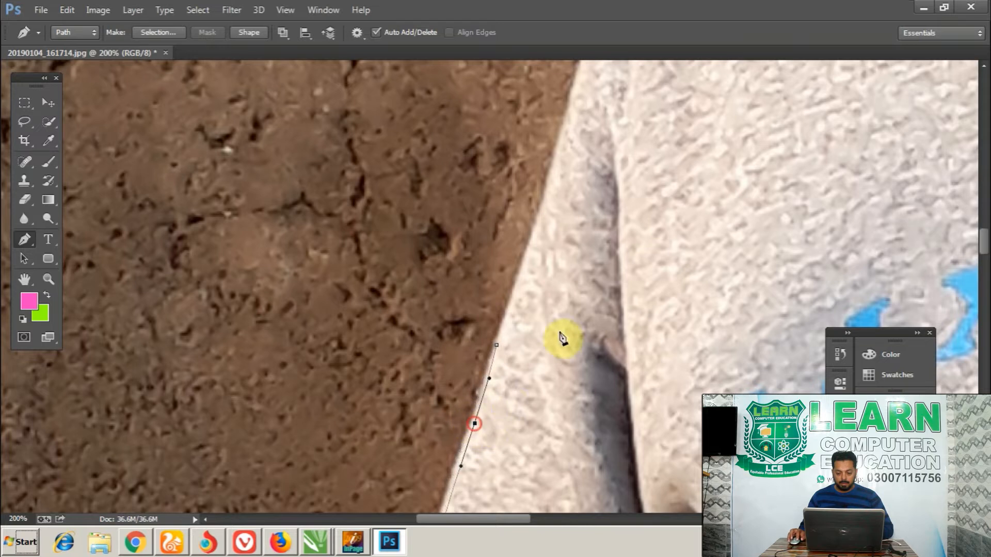
{"action": "left_click_drag", "start_coordinate": [561, 336], "coordinate": [551, 354]}
{"action": "left_click", "coordinate": [542, 209]}
{"action": "scroll", "coordinate": [536, 248], "scroll_direction": "down", "scroll_amount": 3}
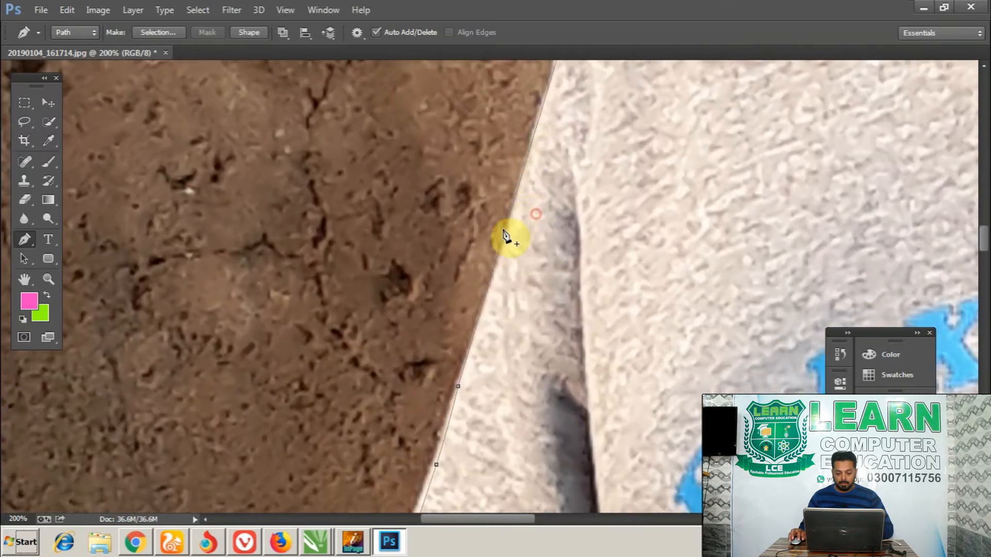
{"action": "left_click_drag", "start_coordinate": [504, 236], "coordinate": [508, 237]}
Trace the rounded shoulder up to the base of the hood, adjusting anchors so the path follows its curve.
{"action": "left_click_drag", "start_coordinate": [560, 181], "coordinate": [535, 386]}
{"action": "left_click_drag", "start_coordinate": [562, 236], "coordinate": [426, 372]}
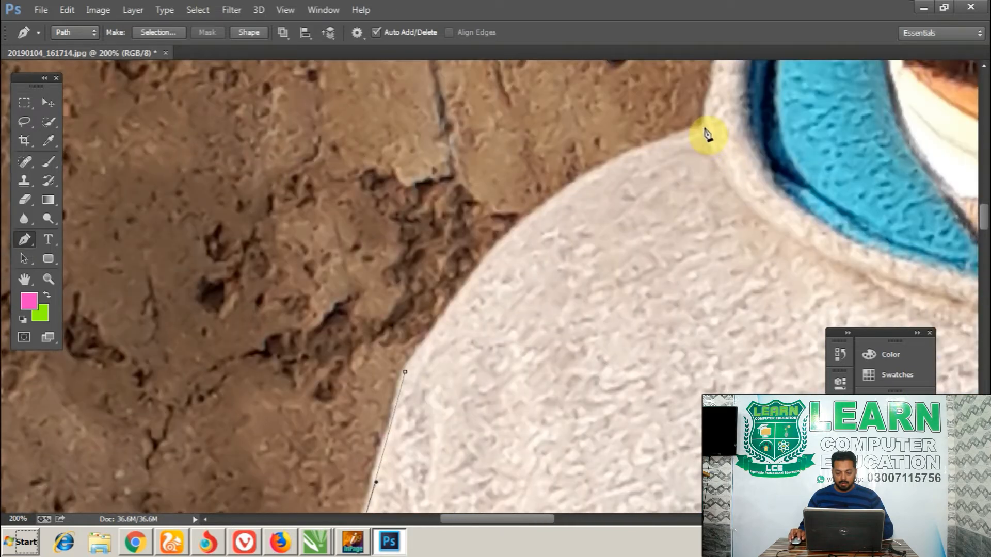
{"action": "left_click", "coordinate": [704, 128]}
{"action": "left_click_drag", "start_coordinate": [558, 251], "coordinate": [537, 211]}
{"action": "left_click", "coordinate": [406, 373]}
{"action": "left_click_drag", "start_coordinate": [421, 376], "coordinate": [436, 294]}
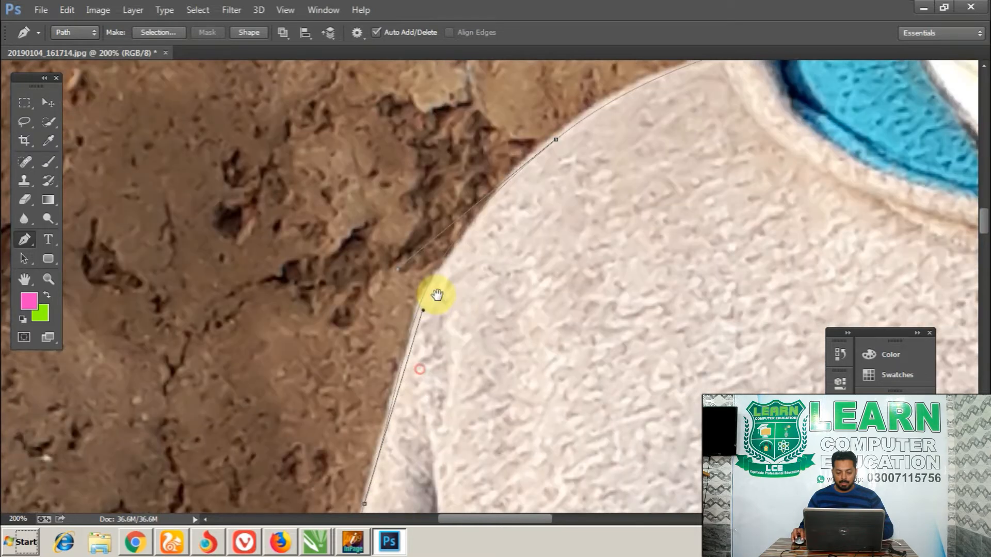
{"action": "left_click", "coordinate": [417, 315]}
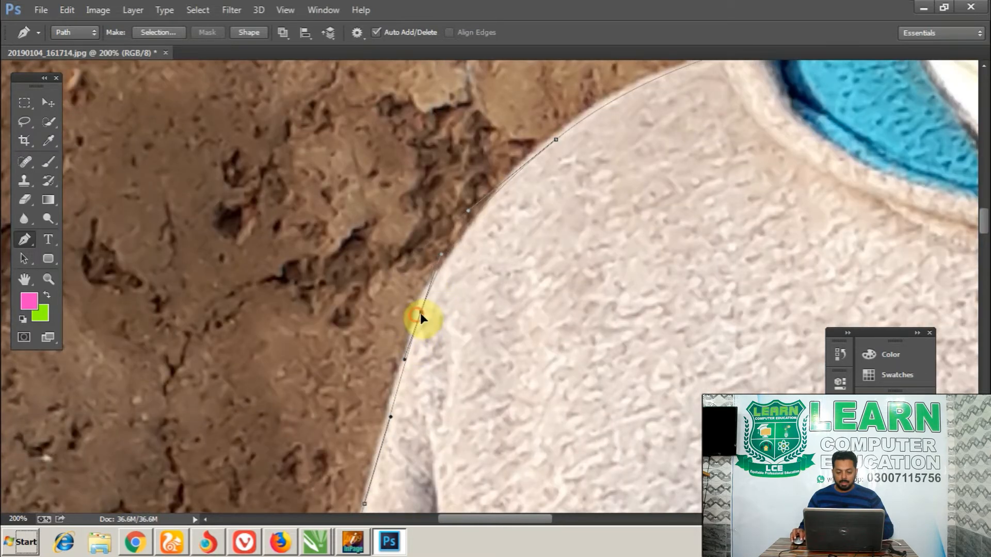
{"action": "left_click_drag", "start_coordinate": [493, 263], "coordinate": [478, 320]}
{"action": "left_click", "coordinate": [439, 304]}
Extend the path from the shoulder up the hood's pale outer rim to the jaw and curve the segment along it.
{"action": "left_click_drag", "start_coordinate": [621, 192], "coordinate": [458, 329]}
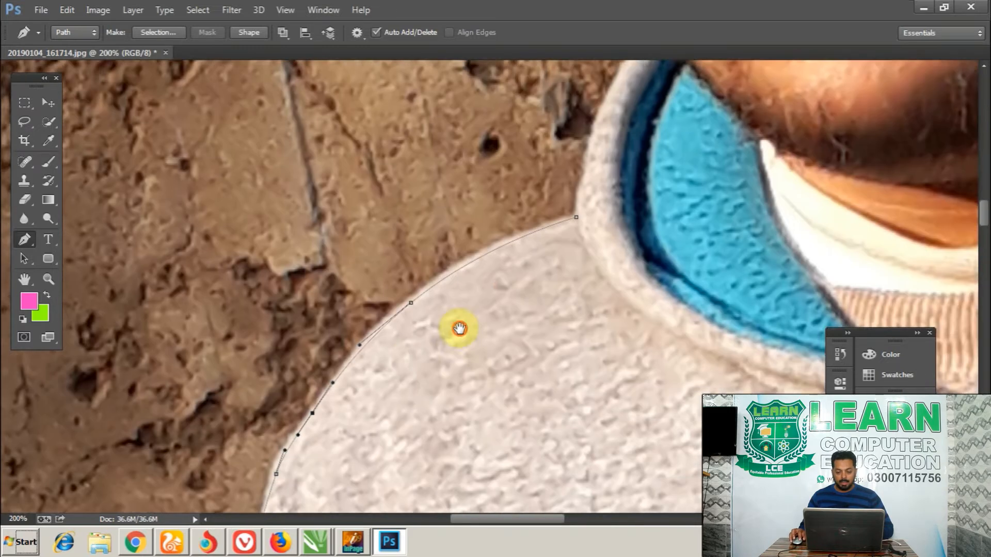
{"action": "left_click_drag", "start_coordinate": [592, 161], "coordinate": [554, 257]}
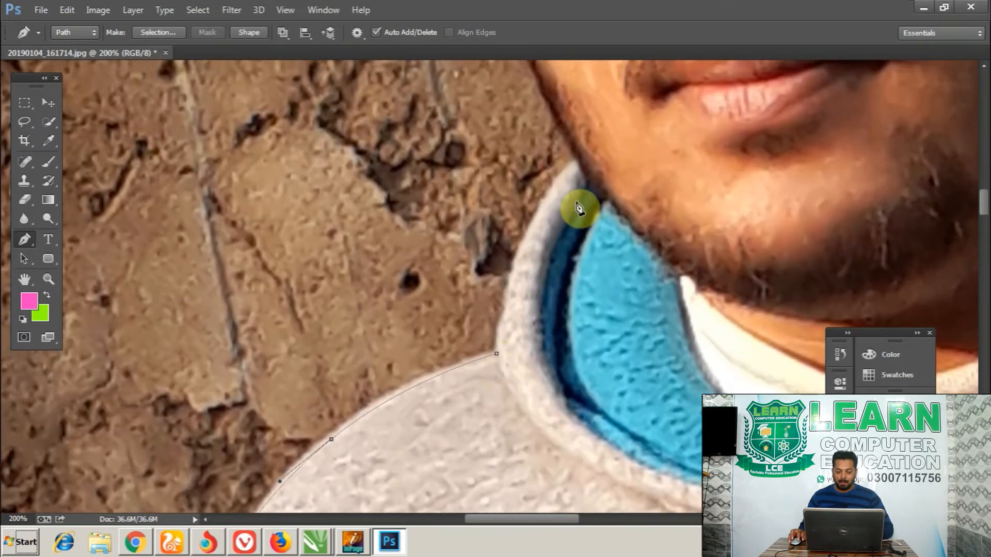
{"action": "left_click", "coordinate": [577, 163]}
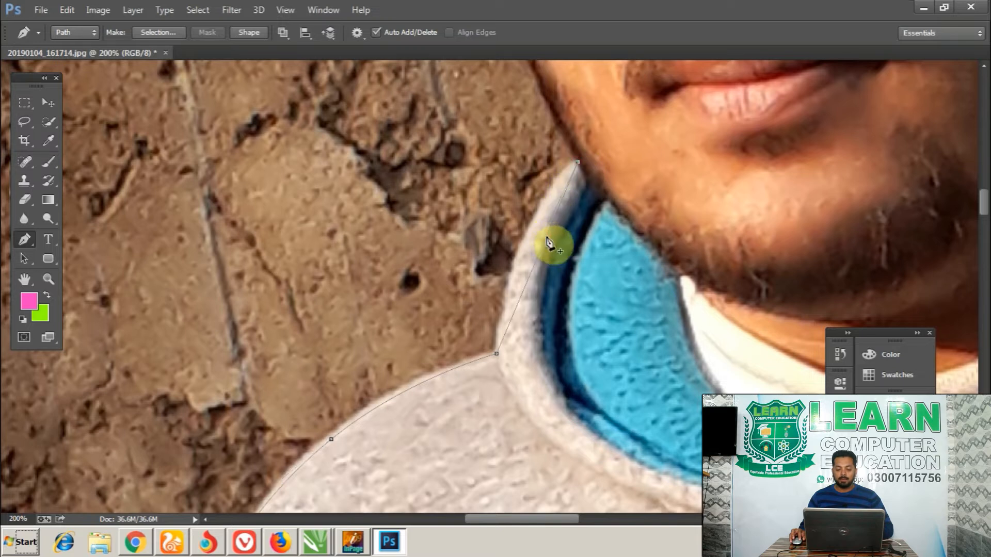
{"action": "left_click_drag", "start_coordinate": [547, 240], "coordinate": [529, 238]}
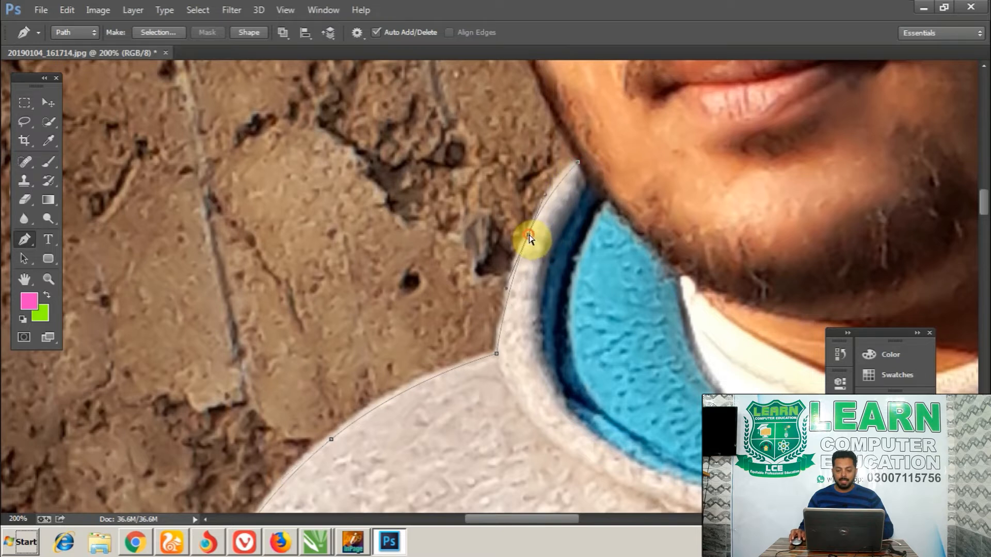
Outline the jaw and cheek up past the eyebrow with curved path segments along the edge of the face.
{"action": "scroll", "coordinate": [575, 294], "scroll_direction": "up", "scroll_amount": 5}
{"action": "left_click", "coordinate": [490, 78]}
{"action": "left_click_drag", "start_coordinate": [543, 249], "coordinate": [529, 249]}
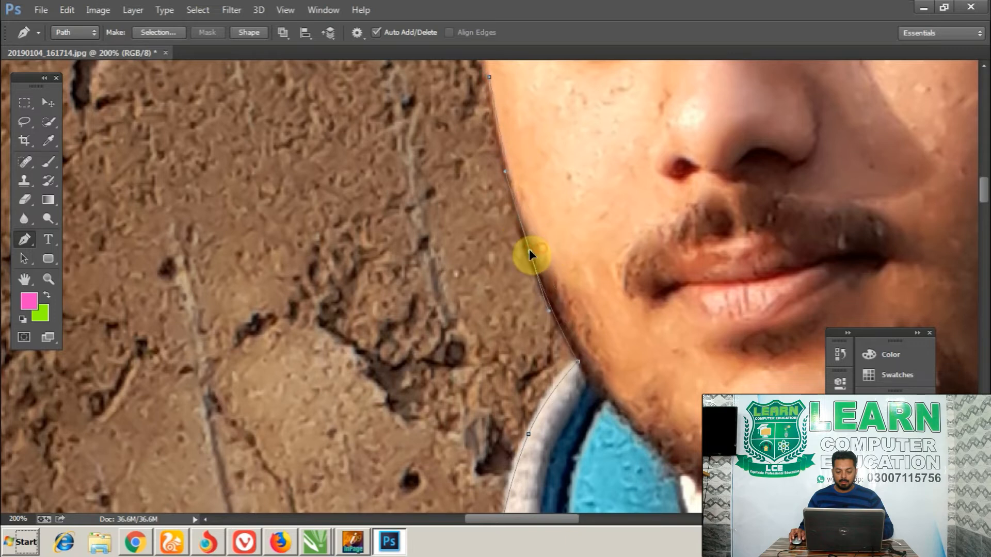
{"action": "left_click_drag", "start_coordinate": [513, 150], "coordinate": [535, 291]}
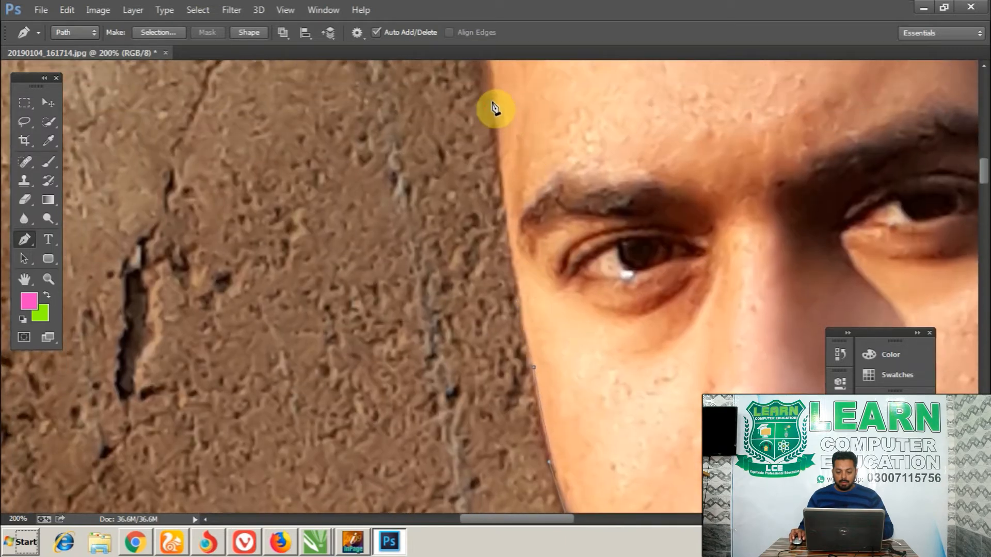
{"action": "left_click", "coordinate": [517, 270]}
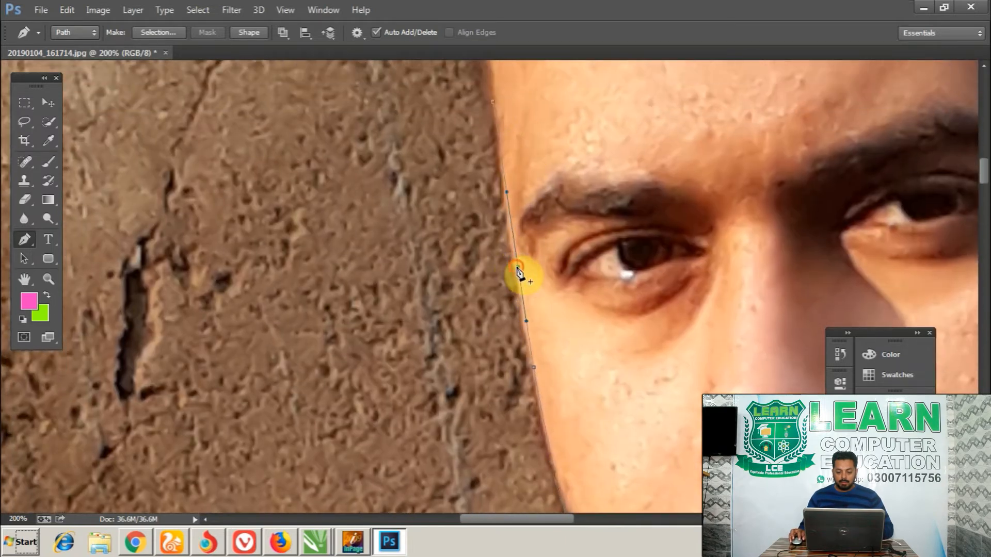
Continue the path along the temple to the side of the hair and bend the segment to match the hairline.
{"action": "scroll", "coordinate": [525, 276], "scroll_direction": "up", "scroll_amount": 5}
{"action": "left_click", "coordinate": [433, 176]}
{"action": "left_click", "coordinate": [475, 318]}
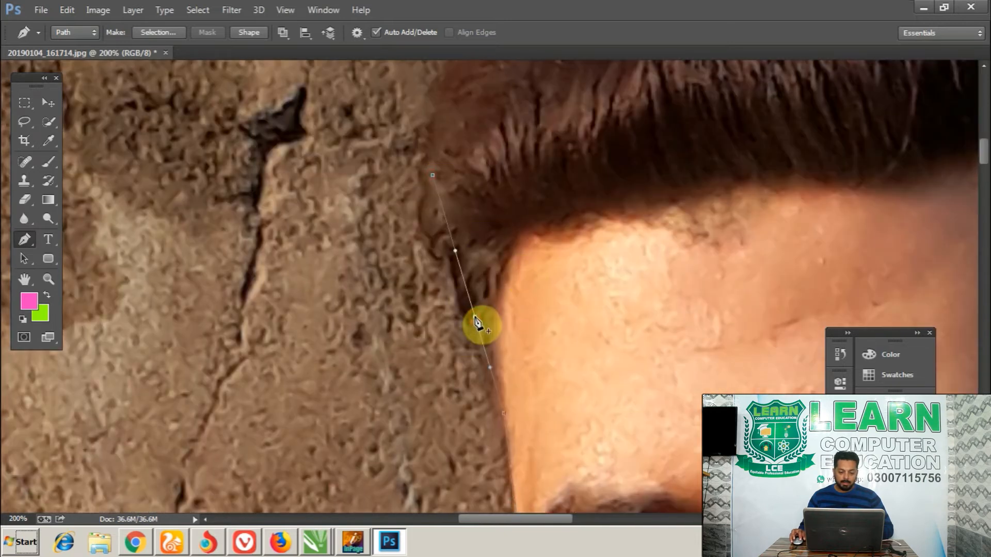
{"action": "left_click_drag", "start_coordinate": [469, 320], "coordinate": [430, 217]}
Trace the rounded front corner of the hair up toward its top with a curved segment and adjust its handles.
{"action": "left_click_drag", "start_coordinate": [459, 181], "coordinate": [425, 280]}
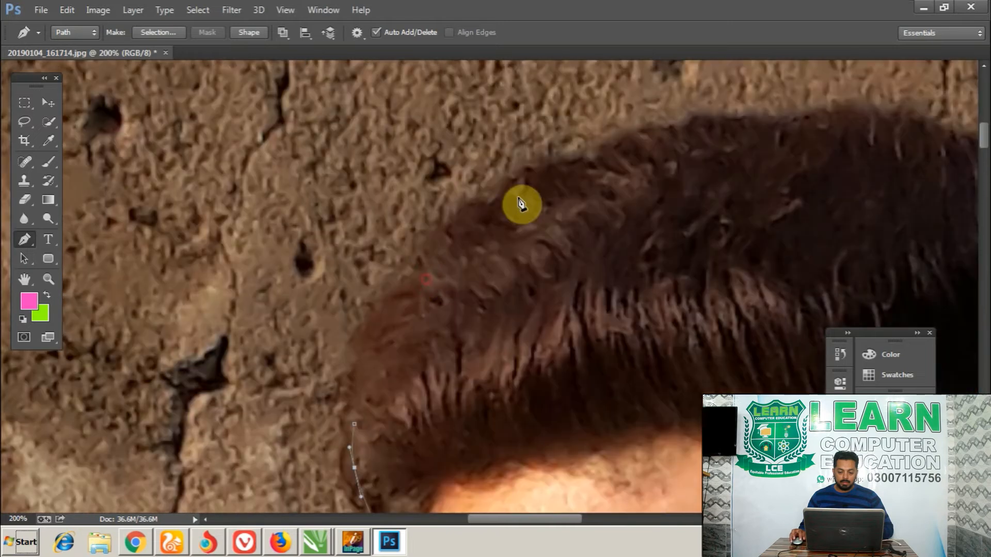
{"action": "left_click", "coordinate": [590, 149]}
{"action": "left_click_drag", "start_coordinate": [442, 327], "coordinate": [405, 270]}
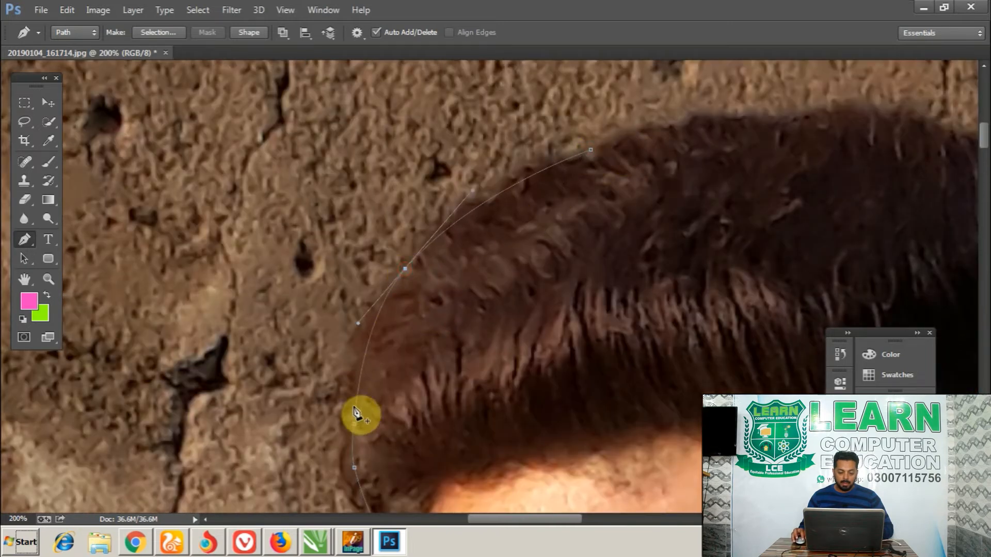
{"action": "left_click_drag", "start_coordinate": [354, 424], "coordinate": [348, 425]}
Carry the path across the top of the hair to its far corner, adding anchors to fit the hair's contour.
{"action": "left_click_drag", "start_coordinate": [719, 250], "coordinate": [537, 286]}
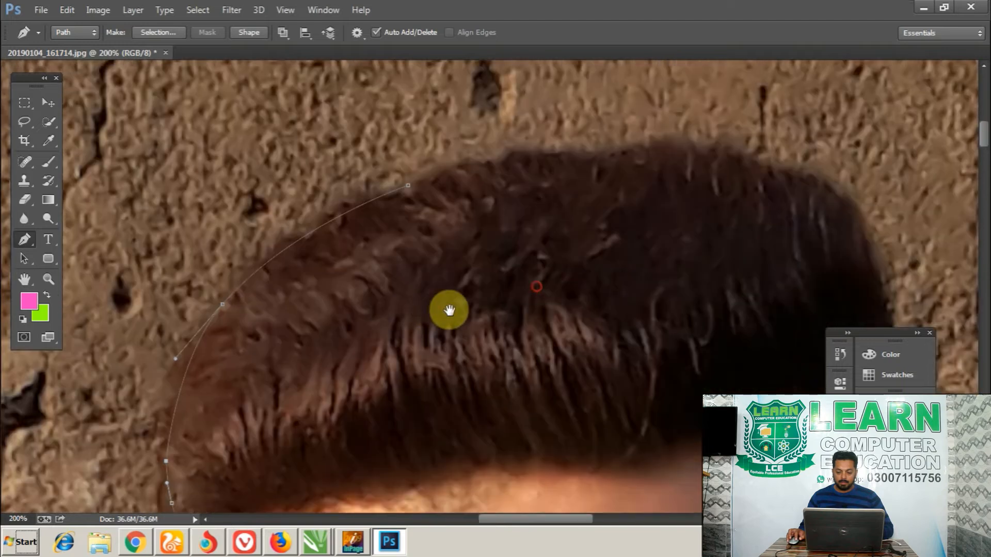
{"action": "left_click_drag", "start_coordinate": [449, 309], "coordinate": [353, 330]}
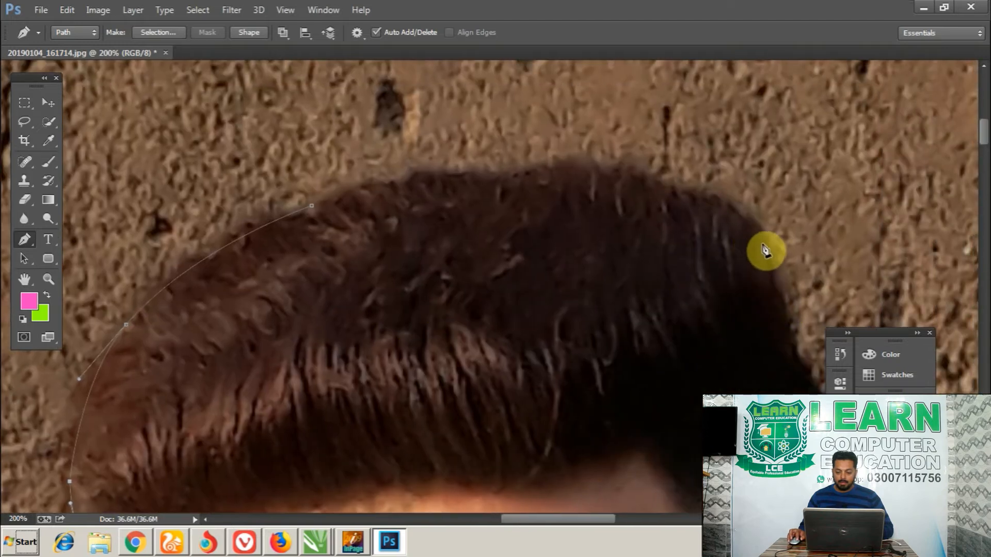
{"action": "left_click_drag", "start_coordinate": [763, 244], "coordinate": [744, 189]}
{"action": "left_click_drag", "start_coordinate": [438, 195], "coordinate": [451, 177]}
{"action": "left_click", "coordinate": [566, 177]}
{"action": "left_click_drag", "start_coordinate": [567, 178], "coordinate": [573, 171]}
Trace the far side of the hair down to the top of the ear, adding adjusted anchors along its edge.
{"action": "left_click_drag", "start_coordinate": [648, 257], "coordinate": [383, 113]}
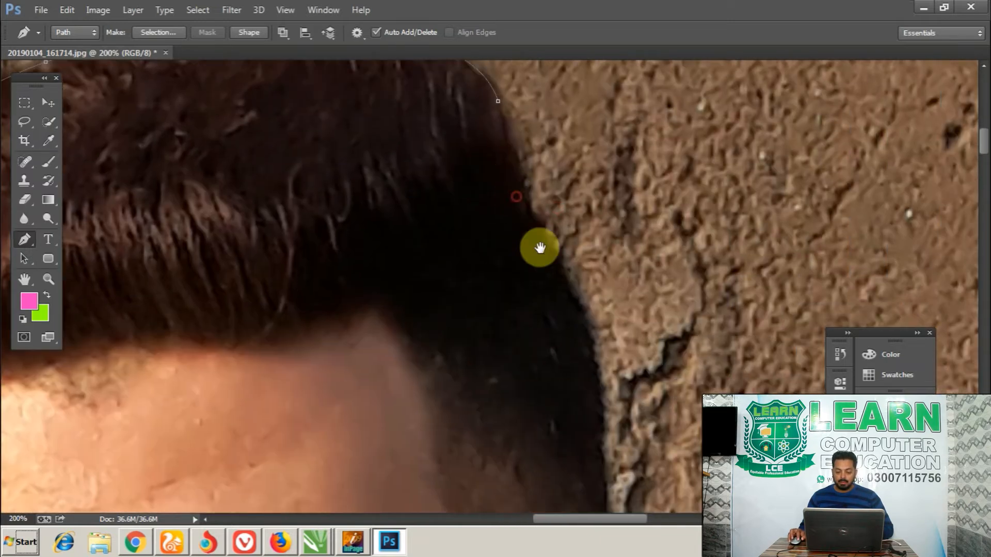
{"action": "left_click", "coordinate": [604, 488]}
{"action": "left_click_drag", "start_coordinate": [572, 361], "coordinate": [587, 341]}
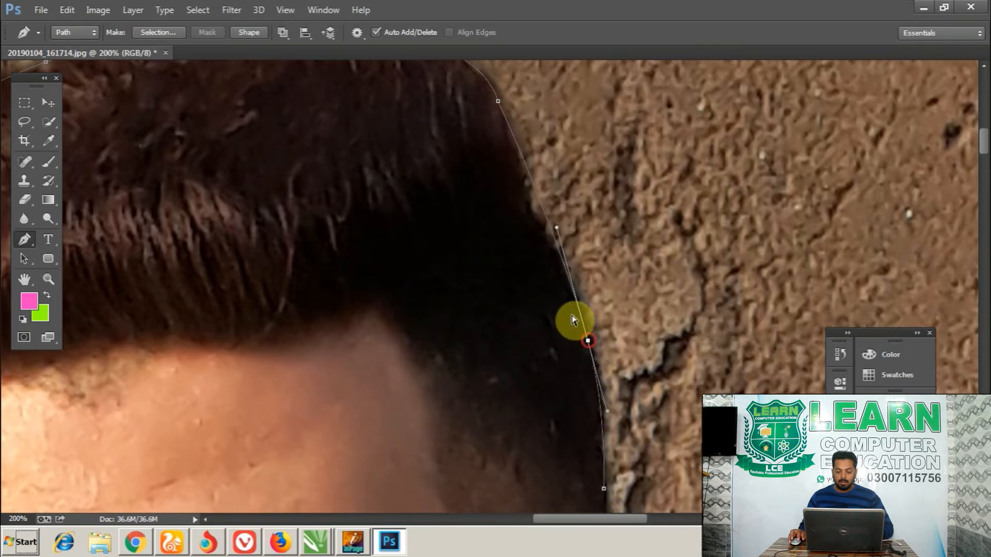
{"action": "left_click_drag", "start_coordinate": [542, 209], "coordinate": [528, 206]}
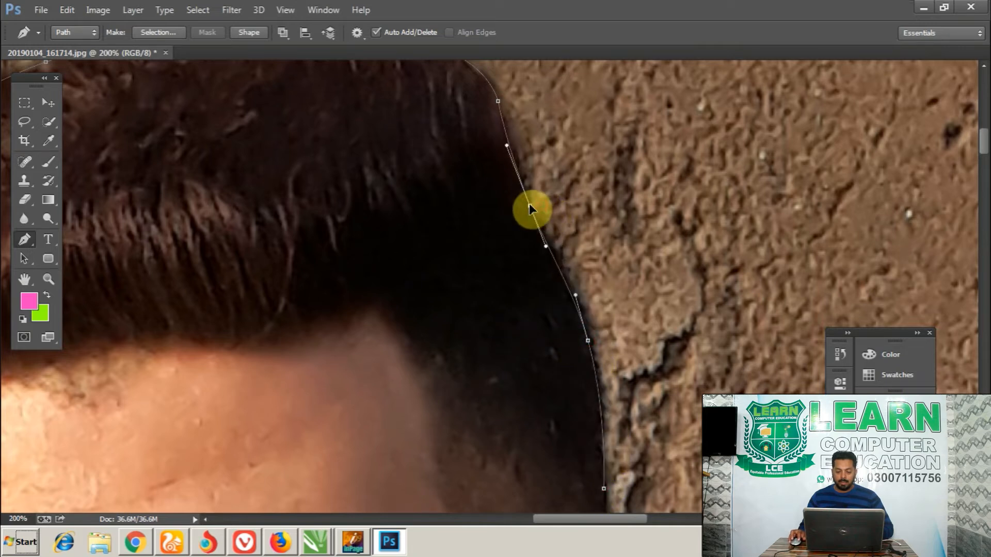
{"action": "left_click_drag", "start_coordinate": [506, 145], "coordinate": [514, 140]}
{"action": "left_click_drag", "start_coordinate": [587, 325], "coordinate": [554, 168]}
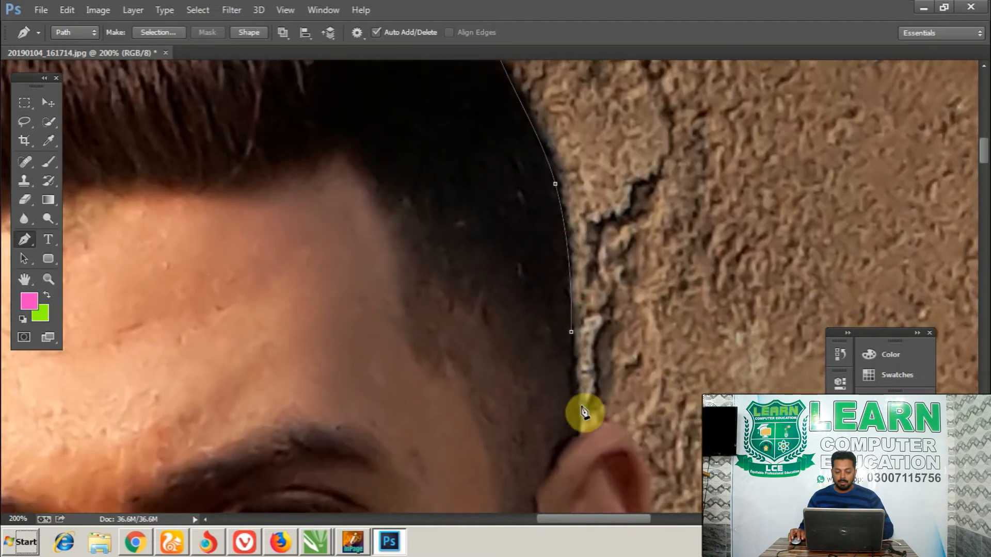
{"action": "left_click", "coordinate": [578, 434]}
Outline the ear from its top down to the base of the lobe, shaping the curve with added anchors.
{"action": "left_click_drag", "start_coordinate": [594, 429], "coordinate": [522, 184]}
{"action": "left_click_drag", "start_coordinate": [534, 444], "coordinate": [535, 388]}
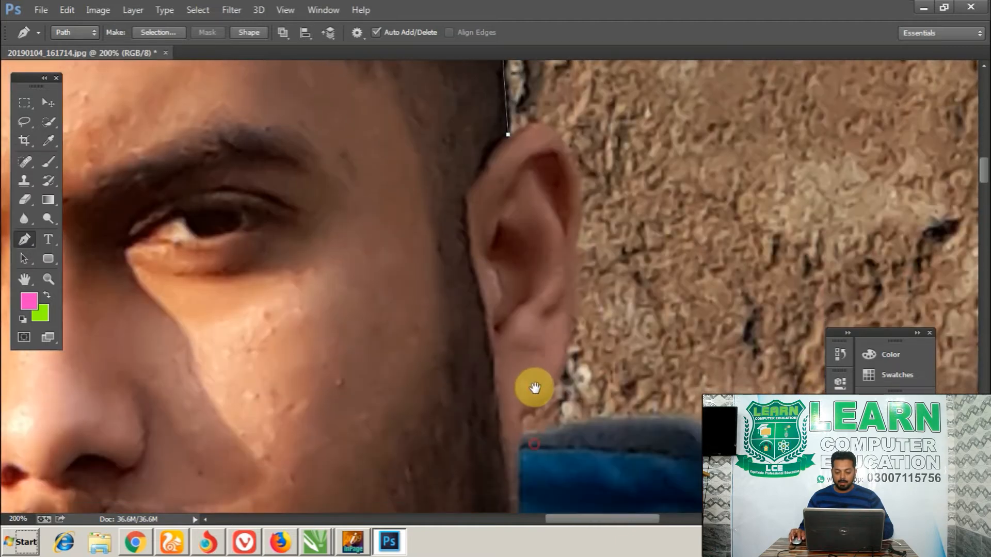
{"action": "left_click", "coordinate": [520, 424]}
{"action": "left_click_drag", "start_coordinate": [517, 395], "coordinate": [562, 354]}
{"action": "left_click", "coordinate": [538, 215]}
{"action": "left_click_drag", "start_coordinate": [534, 215], "coordinate": [565, 151]}
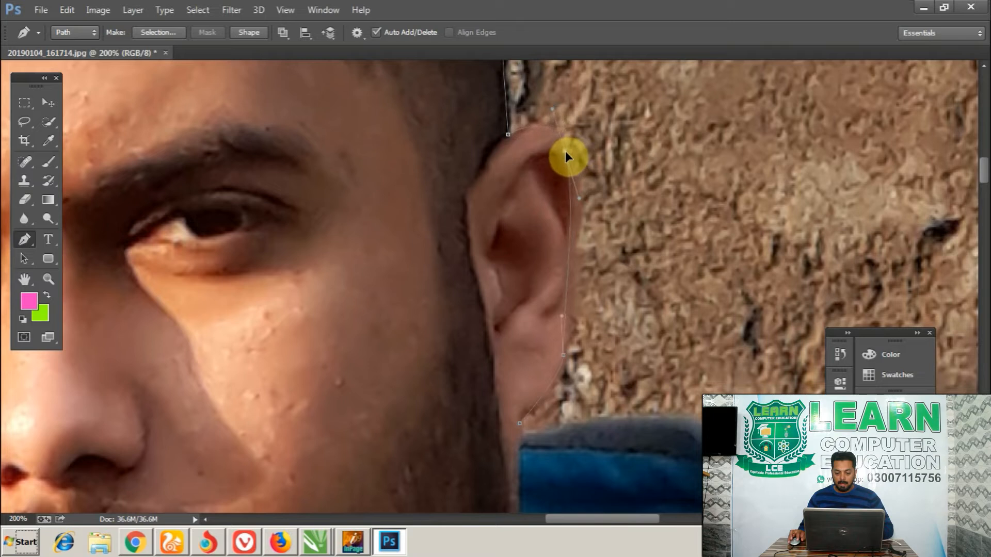
{"action": "left_click_drag", "start_coordinate": [576, 223], "coordinate": [570, 283]}
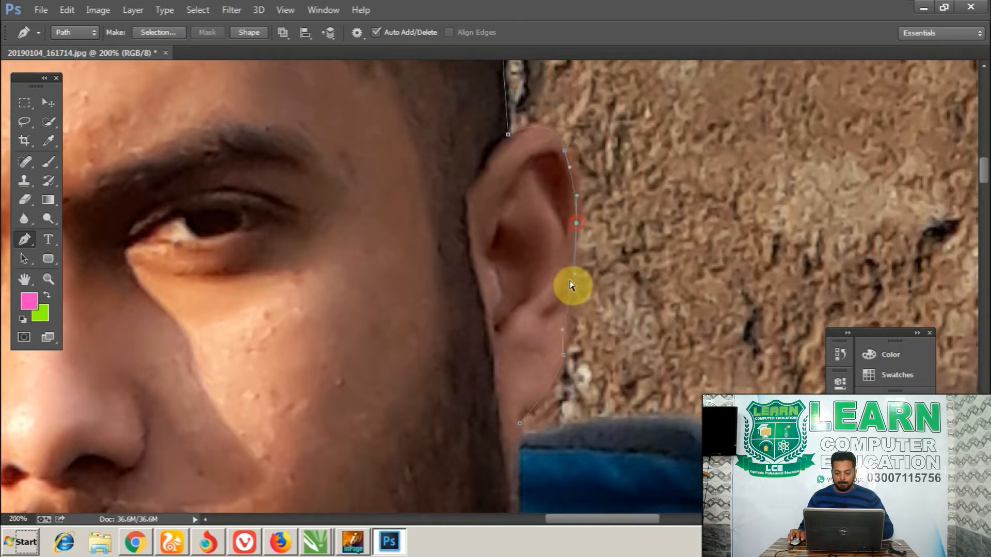
{"action": "left_click_drag", "start_coordinate": [581, 448], "coordinate": [536, 327]}
{"action": "left_click_drag", "start_coordinate": [499, 281], "coordinate": [501, 280]}
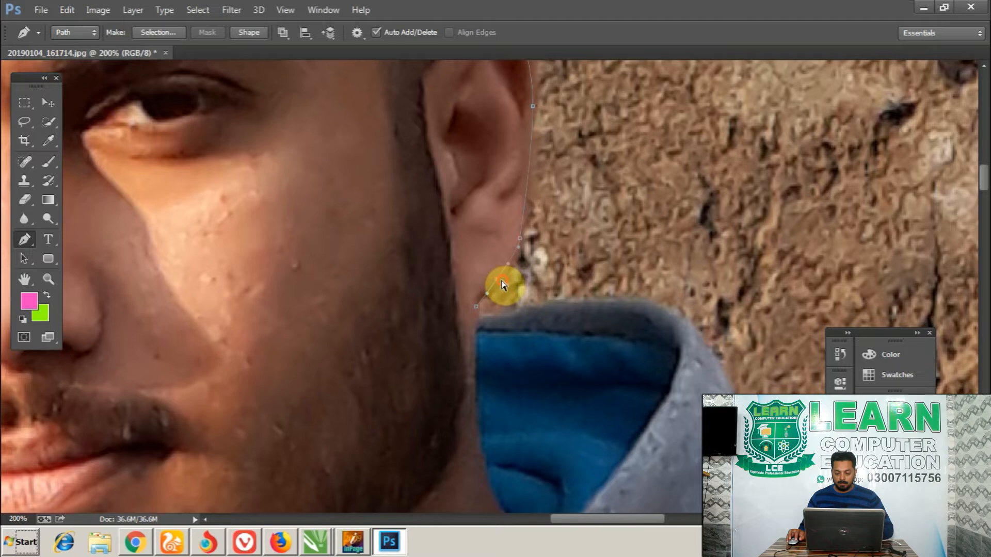
Trace the hood's upper edge from below the earlobe around its peak and start down its outer side with curved segments.
{"action": "left_click_drag", "start_coordinate": [705, 413], "coordinate": [515, 297]}
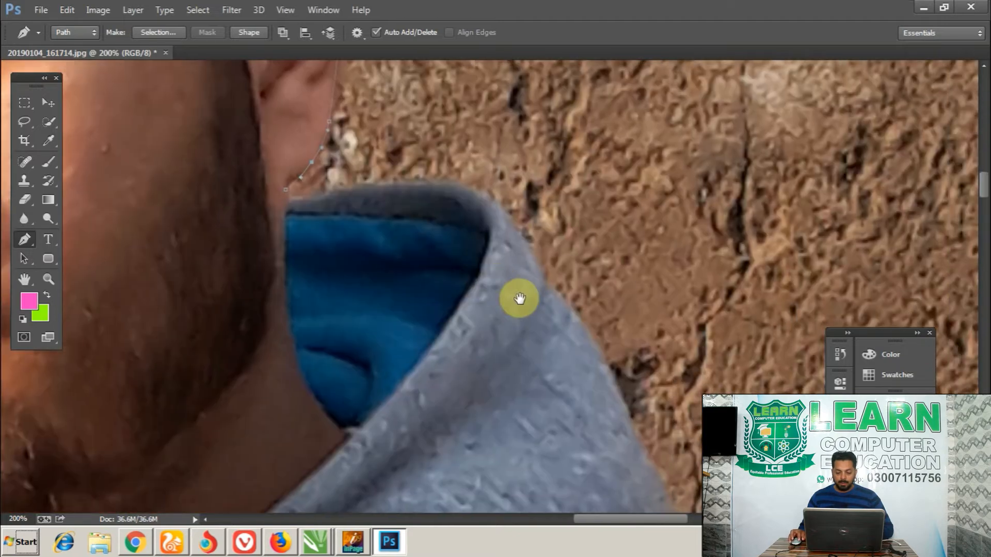
{"action": "left_click", "coordinate": [472, 263]}
{"action": "left_click_drag", "start_coordinate": [471, 264], "coordinate": [477, 240]}
{"action": "left_click_drag", "start_coordinate": [481, 193], "coordinate": [475, 193]}
{"action": "left_click_drag", "start_coordinate": [303, 205], "coordinate": [299, 202]}
{"action": "left_click", "coordinate": [532, 269]}
{"action": "left_click", "coordinate": [544, 294]}
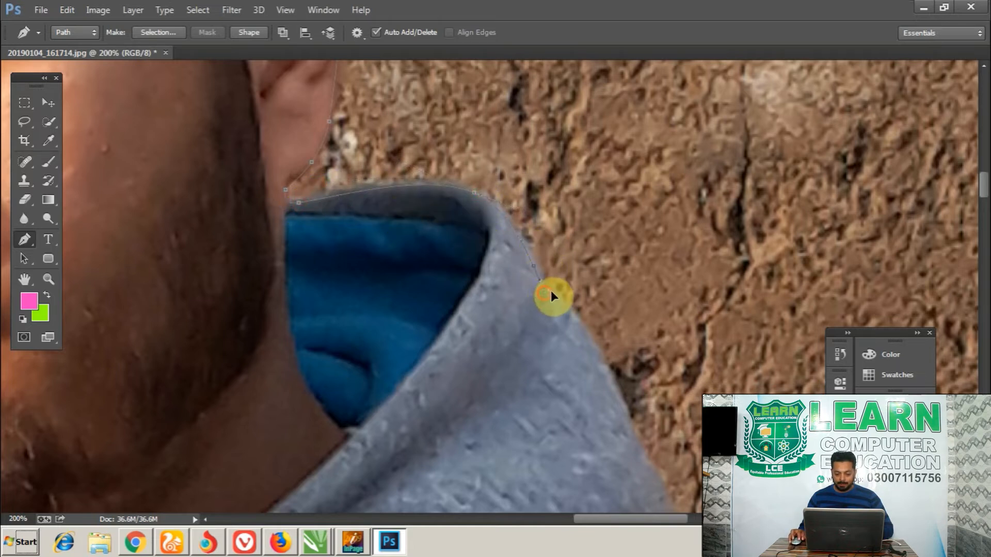
Extend the path down the hood's outer edge to the notch where it meets the shoulder, adding anchors to fit the cloth.
{"action": "left_click_drag", "start_coordinate": [669, 485], "coordinate": [529, 348]}
{"action": "left_click", "coordinate": [518, 298]}
{"action": "left_click", "coordinate": [506, 266]}
{"action": "left_click", "coordinate": [485, 225]}
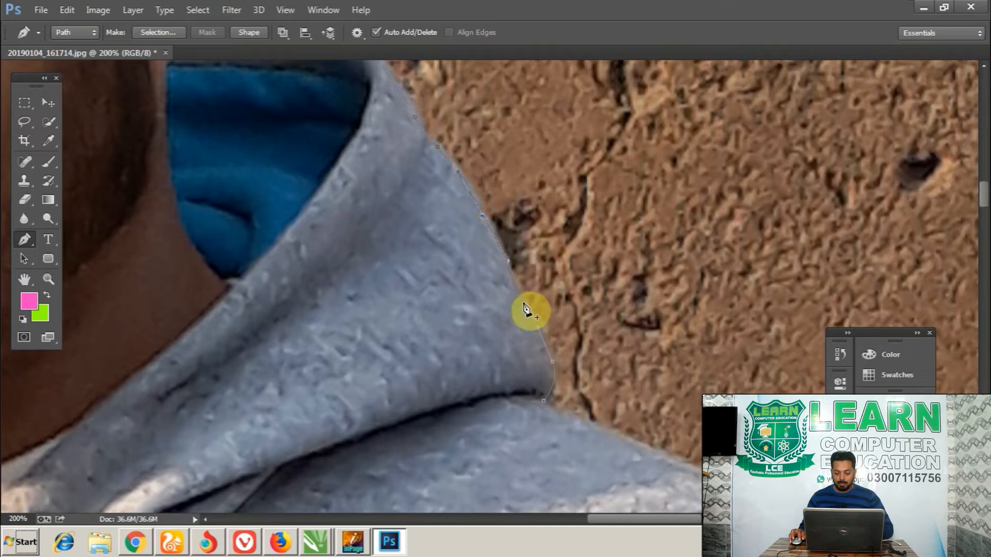
{"action": "left_click_drag", "start_coordinate": [529, 328], "coordinate": [473, 262]}
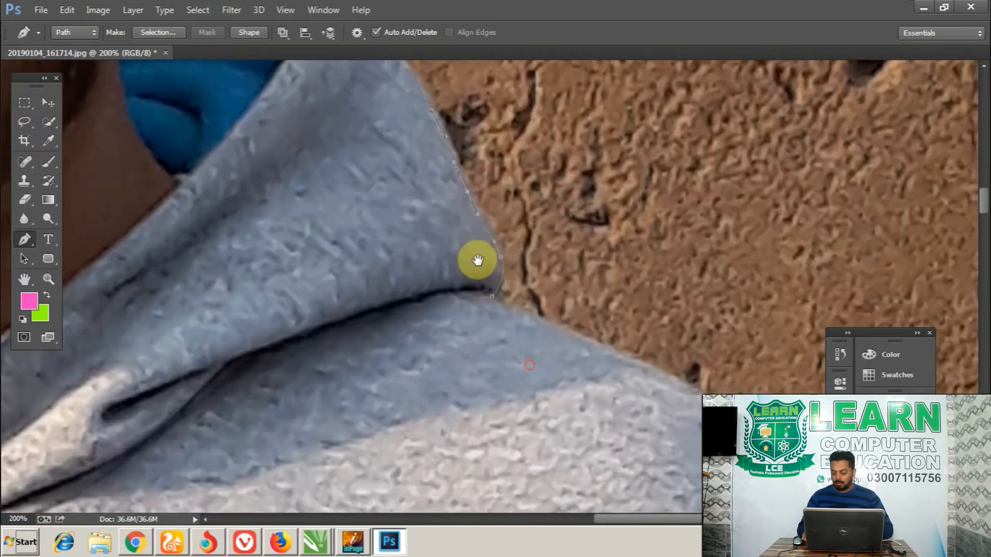
Extend the path from the hood notch over the shoulder to the top of the sleeve, bending it along the cloth.
{"action": "left_click_drag", "start_coordinate": [500, 310], "coordinate": [422, 274]}
{"action": "key", "text": "ctrl+minus"}
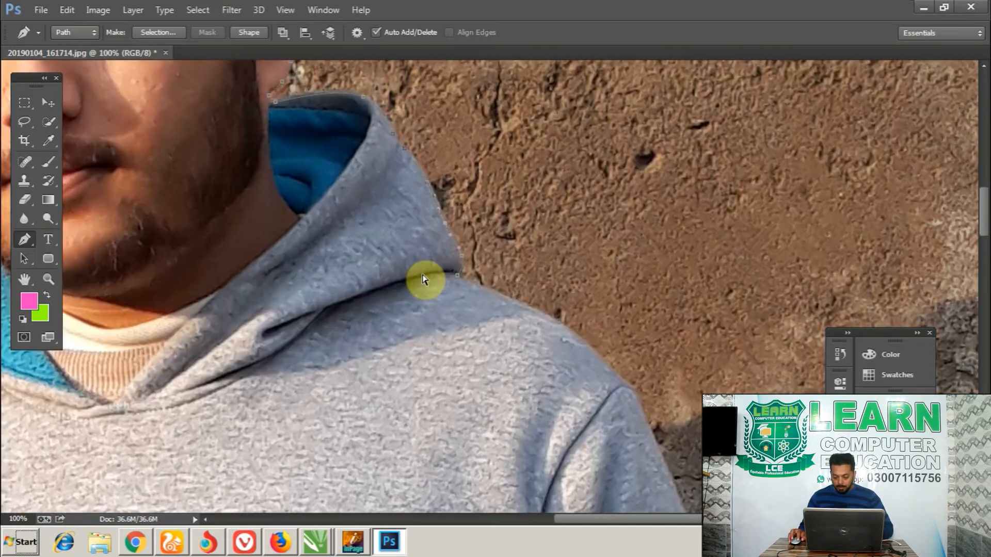
{"action": "left_click", "coordinate": [644, 418]}
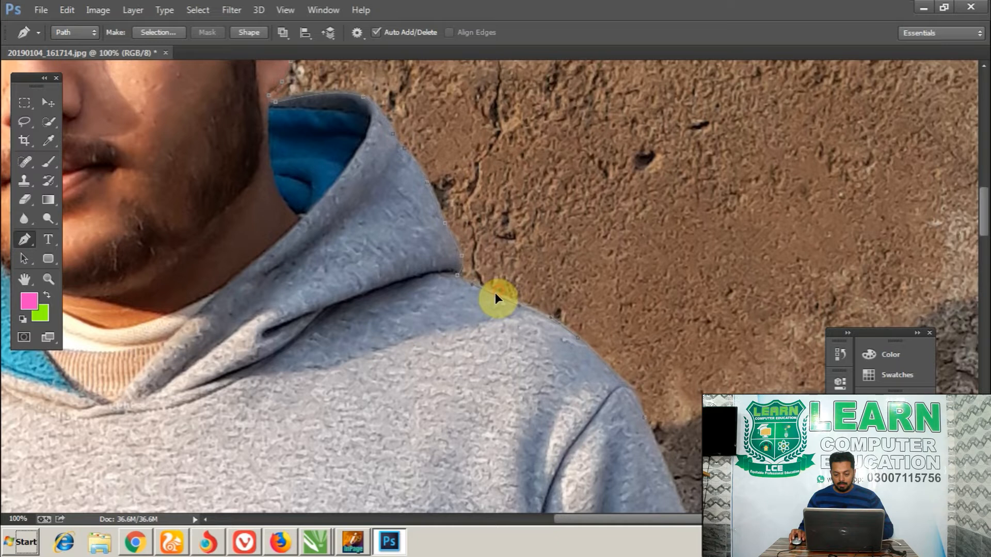
{"action": "left_click_drag", "start_coordinate": [595, 384], "coordinate": [563, 344]}
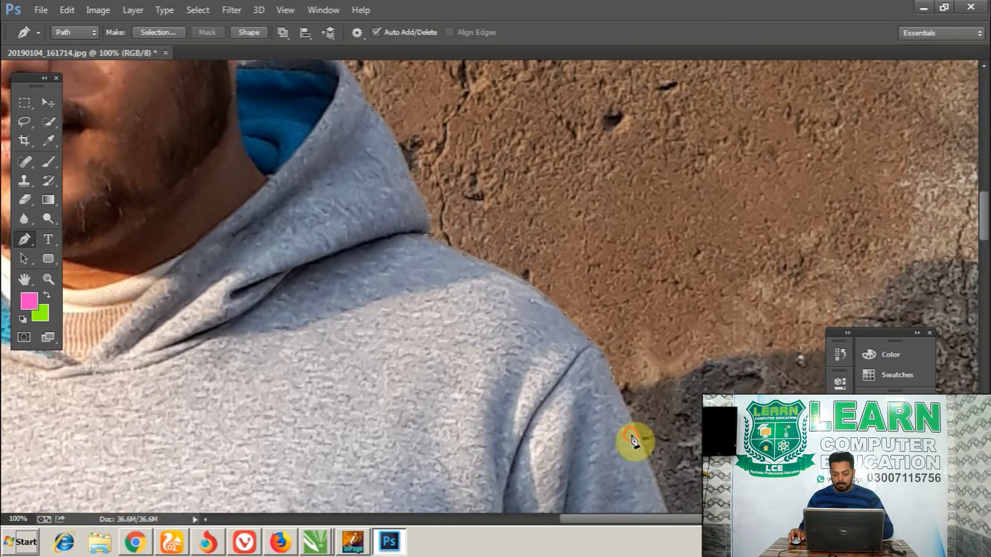
Trace the sleeve's outer edge from the shoulder down to the elbow, bending the segments to fit the fabric.
{"action": "left_click_drag", "start_coordinate": [658, 504], "coordinate": [577, 325]}
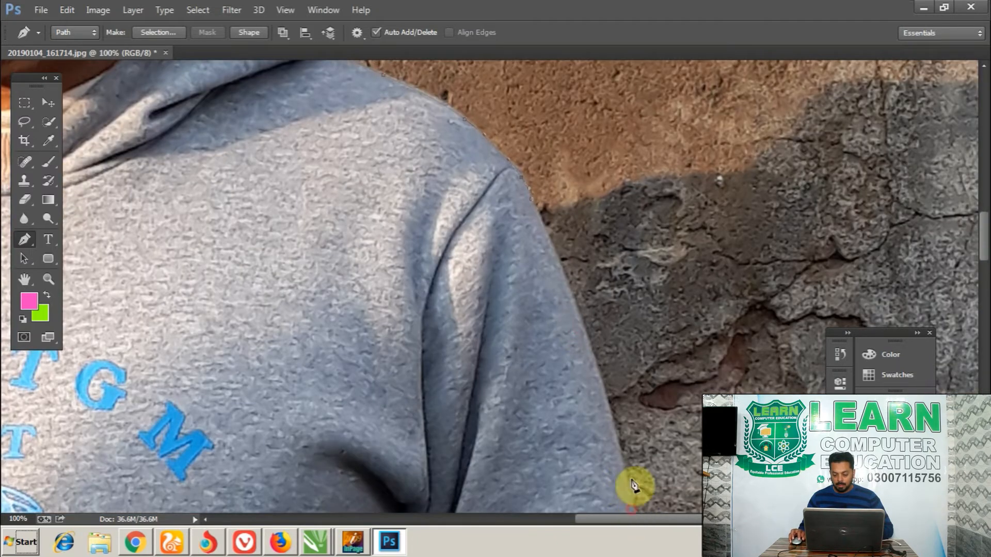
{"action": "left_click_drag", "start_coordinate": [587, 375], "coordinate": [590, 355]}
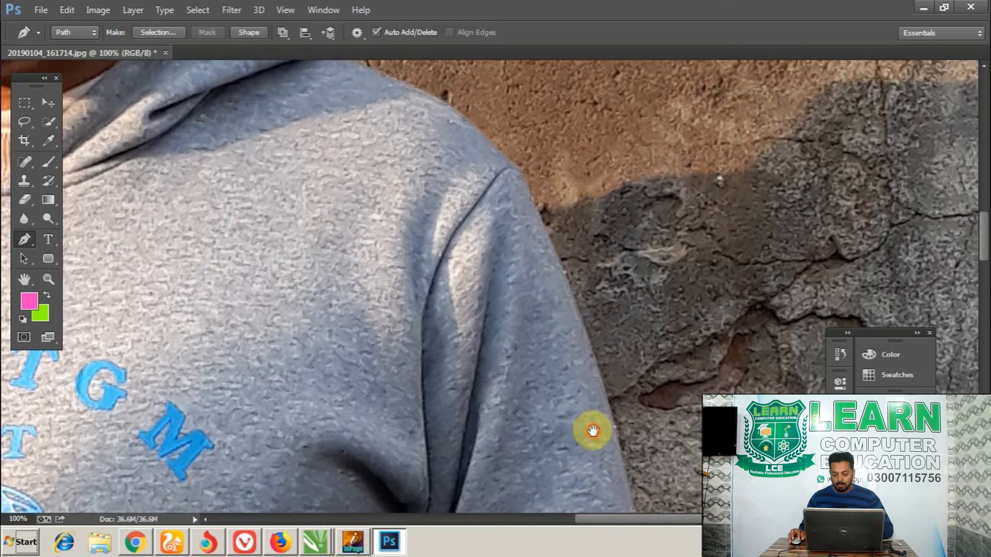
{"action": "left_click_drag", "start_coordinate": [593, 431], "coordinate": [580, 338]}
{"action": "left_click_drag", "start_coordinate": [624, 441], "coordinate": [604, 400]}
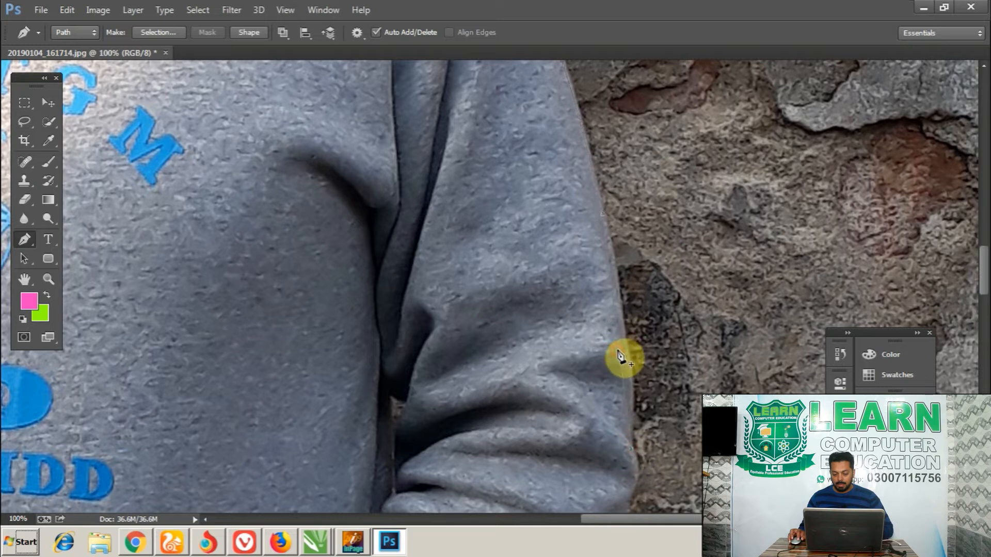
{"action": "left_click_drag", "start_coordinate": [622, 350], "coordinate": [628, 349]}
Trace around the sleeve folds at the elbow, adding and pulling out anchors to match the bulging cloth edge.
{"action": "left_click_drag", "start_coordinate": [629, 507], "coordinate": [626, 331]}
{"action": "left_click_drag", "start_coordinate": [588, 407], "coordinate": [482, 231]}
{"action": "key", "text": "ctrl+plus"}
{"action": "left_click", "coordinate": [531, 428]}
{"action": "left_click_drag", "start_coordinate": [597, 290], "coordinate": [543, 410]}
{"action": "left_click", "coordinate": [554, 330]}
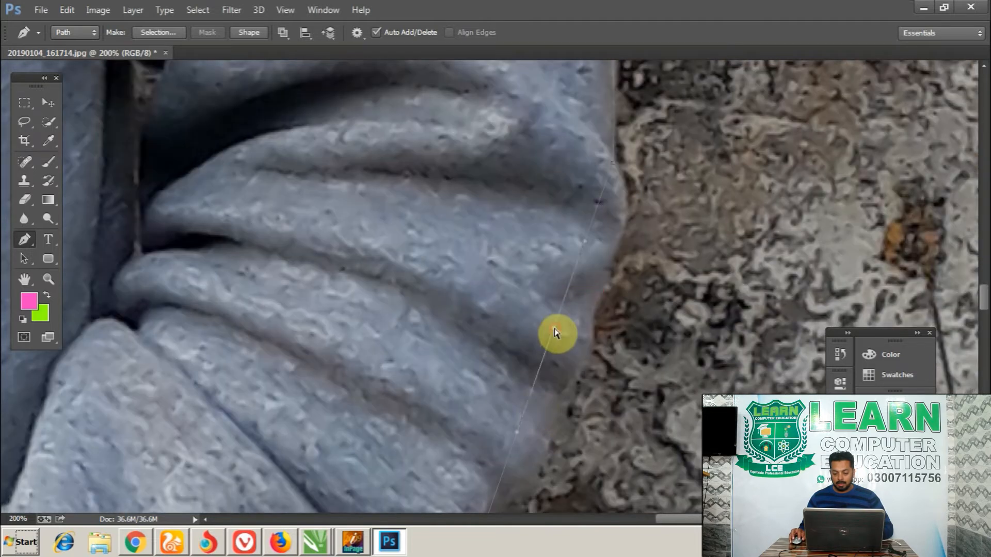
{"action": "left_click_drag", "start_coordinate": [574, 353], "coordinate": [580, 367]}
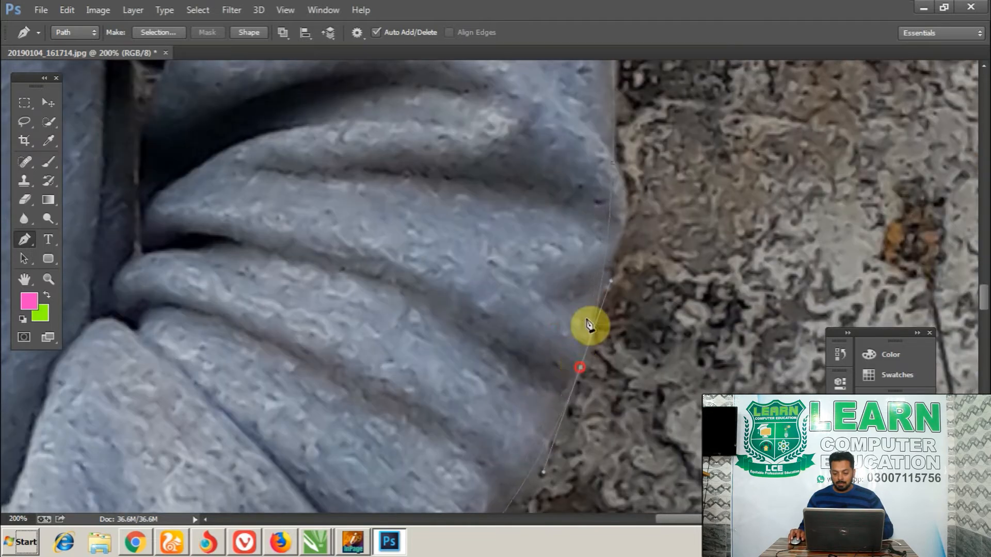
{"action": "left_click", "coordinate": [617, 206]}
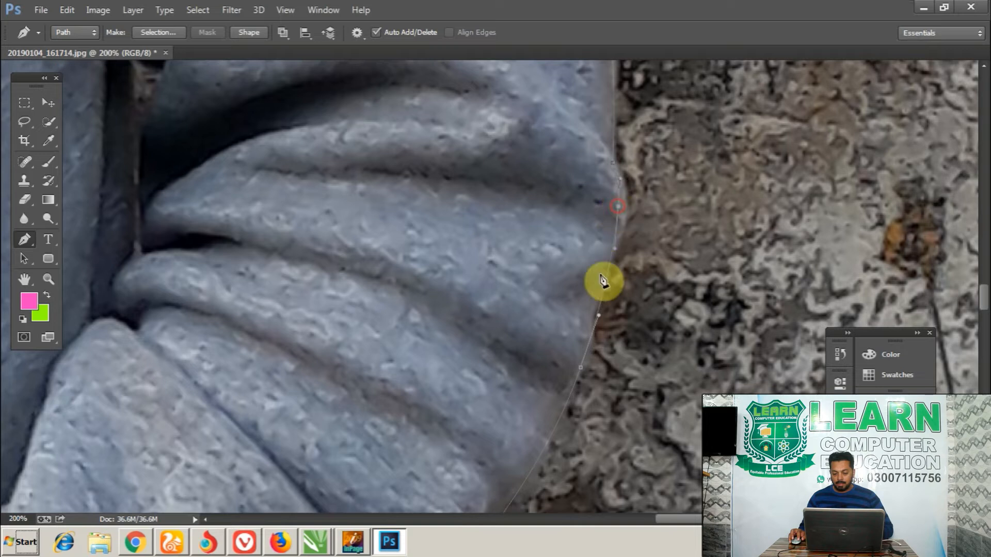
Continue the path along the underside of the forearm sleeve to the cuff and curve the segment to the fabric.
{"action": "left_click_drag", "start_coordinate": [550, 372], "coordinate": [553, 254]}
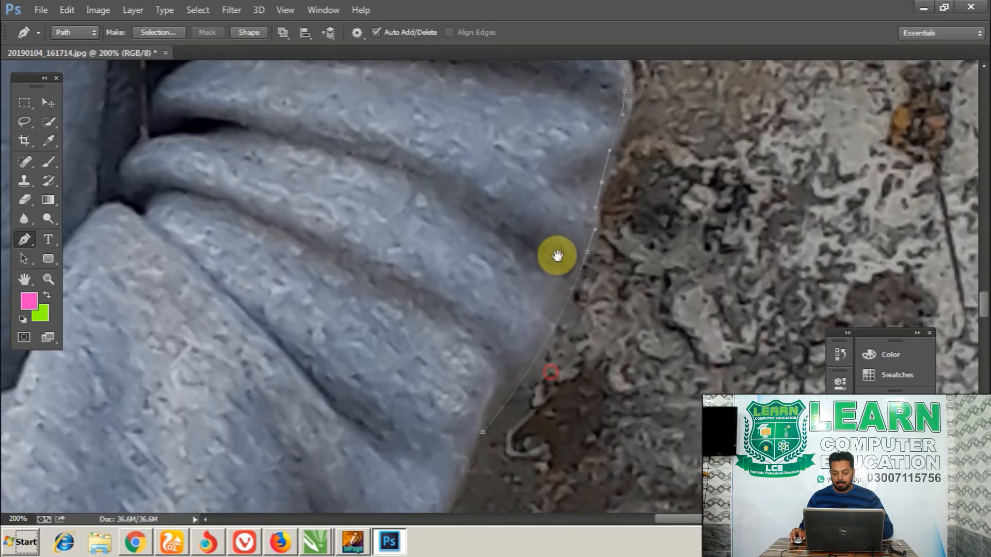
{"action": "left_click_drag", "start_coordinate": [511, 392], "coordinate": [552, 255]}
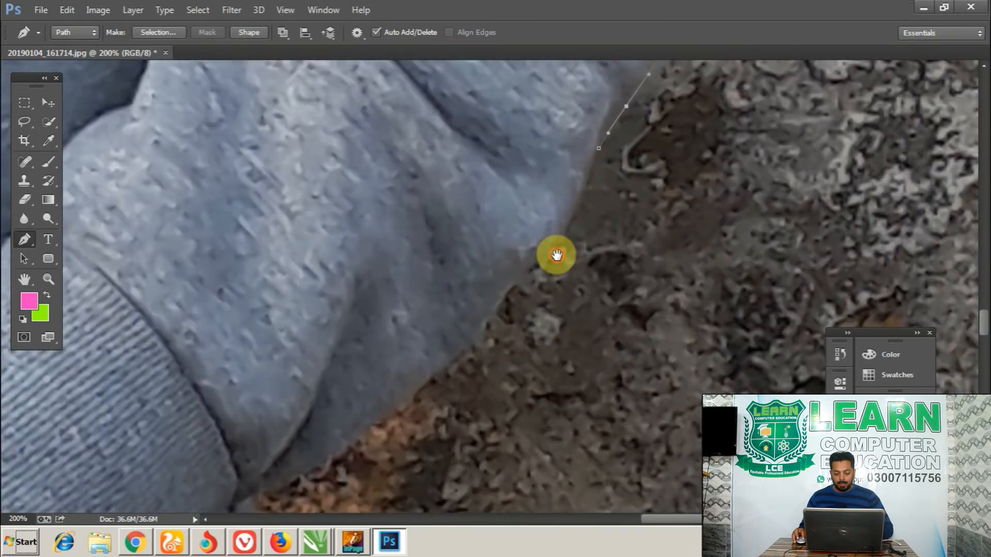
{"action": "left_click", "coordinate": [254, 496]}
{"action": "left_click_drag", "start_coordinate": [397, 357], "coordinate": [456, 349]}
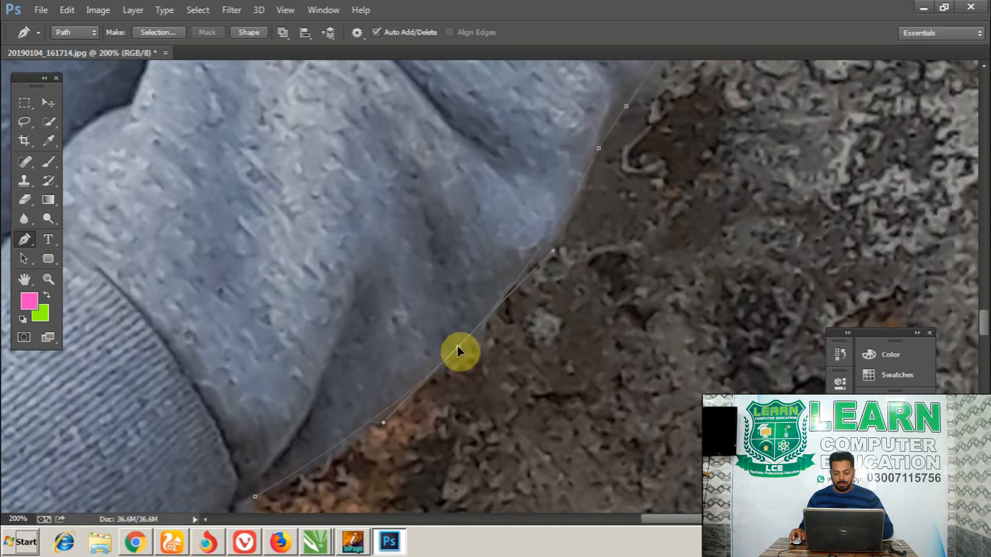
Trace the hoodie's side from the cuff down to the top of the waistband, fitting the curve with added anchors.
{"action": "left_click_drag", "start_coordinate": [347, 479], "coordinate": [490, 306]}
{"action": "left_click_drag", "start_coordinate": [431, 375], "coordinate": [438, 295]}
{"action": "key", "text": "ctrl+minus"}
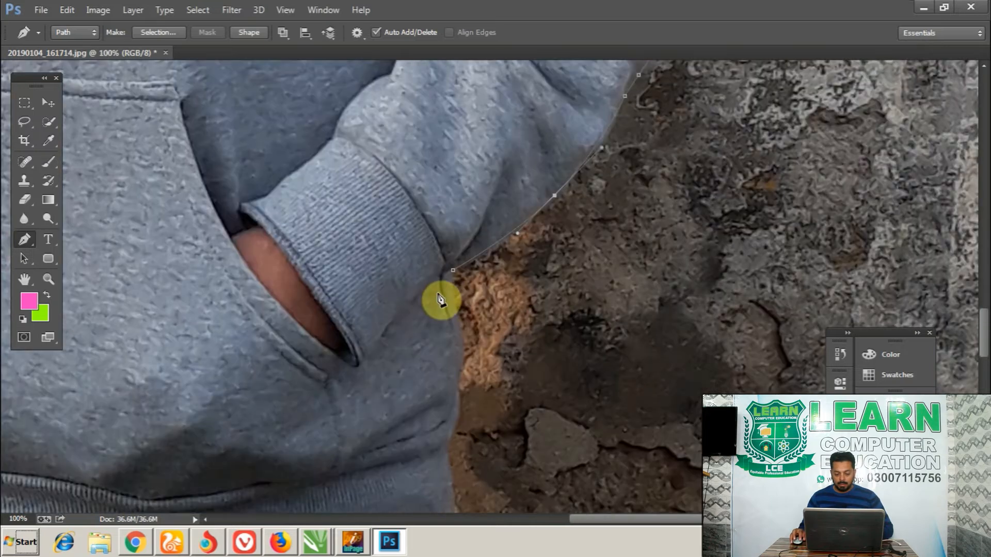
{"action": "left_click", "coordinate": [444, 450]}
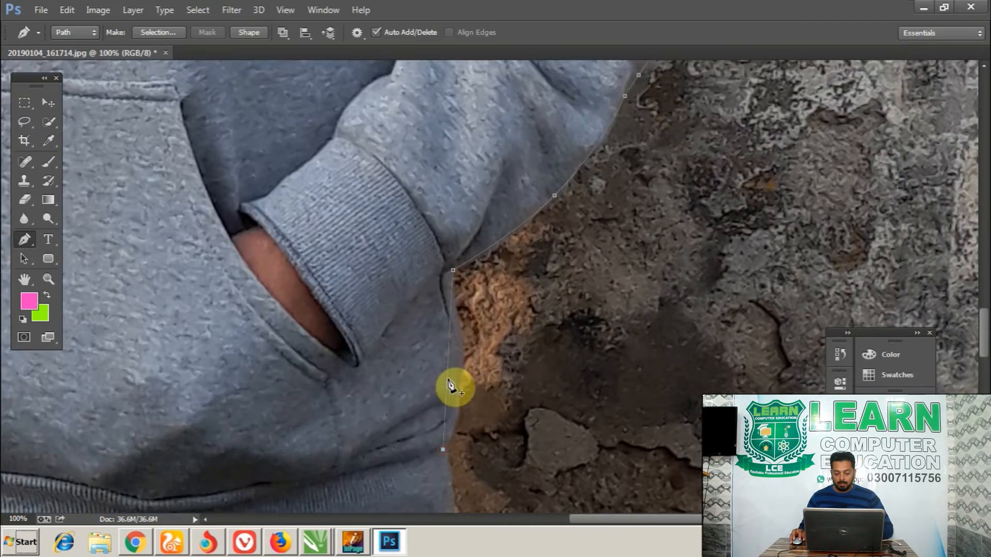
{"action": "left_click_drag", "start_coordinate": [447, 380], "coordinate": [459, 361]}
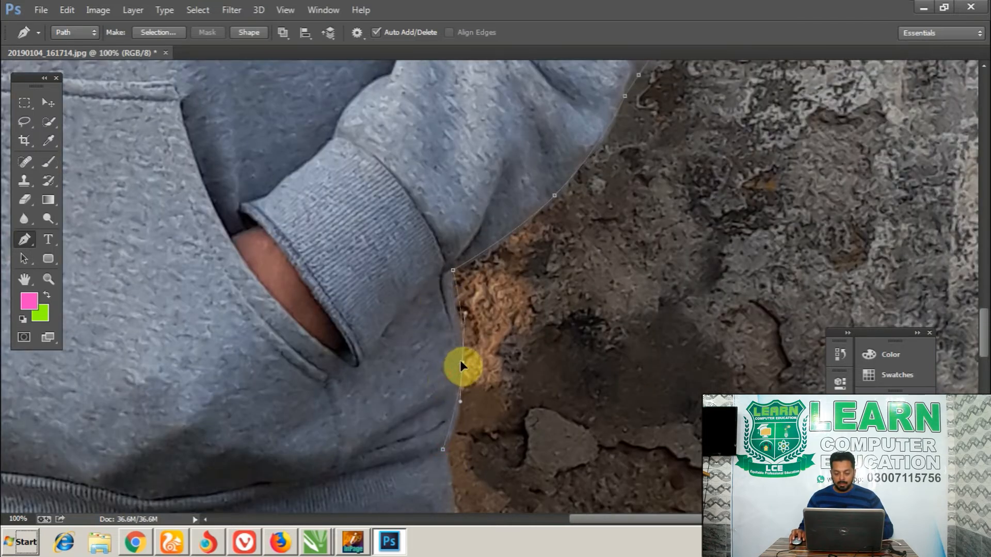
{"action": "left_click", "coordinate": [452, 295]}
{"action": "scroll", "coordinate": [470, 394], "scroll_direction": "down", "scroll_amount": 2}
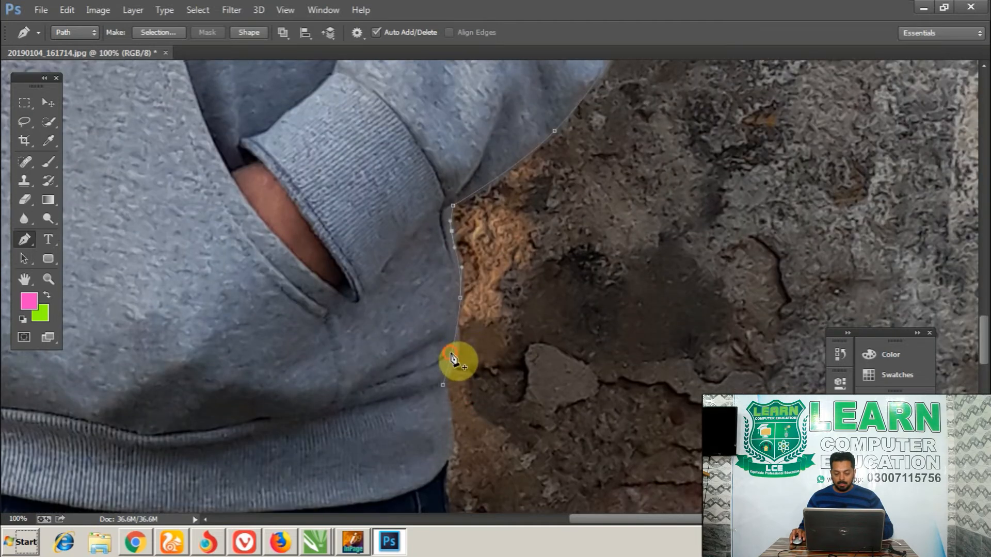
{"action": "left_click", "coordinate": [452, 355]}
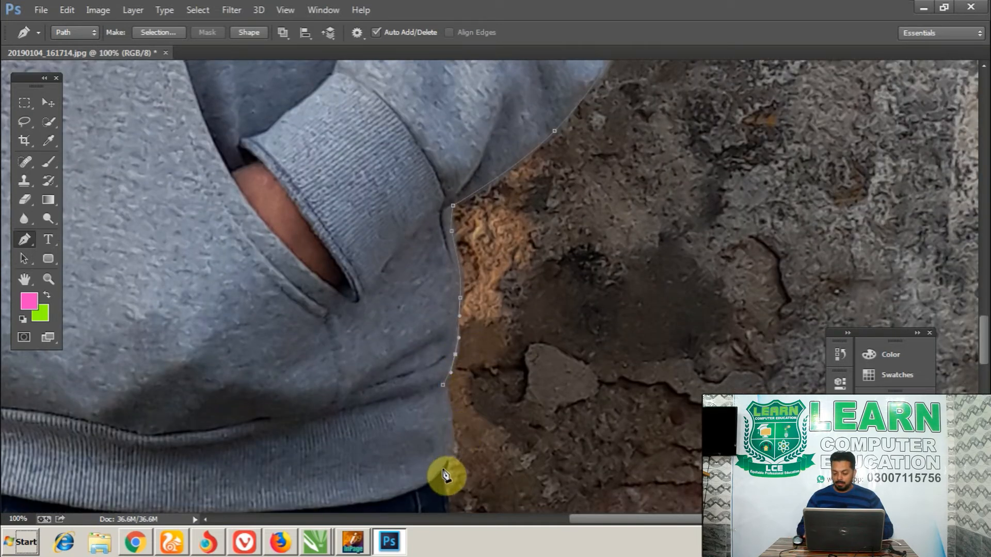
Outline the side of the hoodie's ribbed waistband down to where its hem meets the jeans.
{"action": "scroll", "coordinate": [447, 468], "scroll_direction": "up", "scroll_amount": 1}
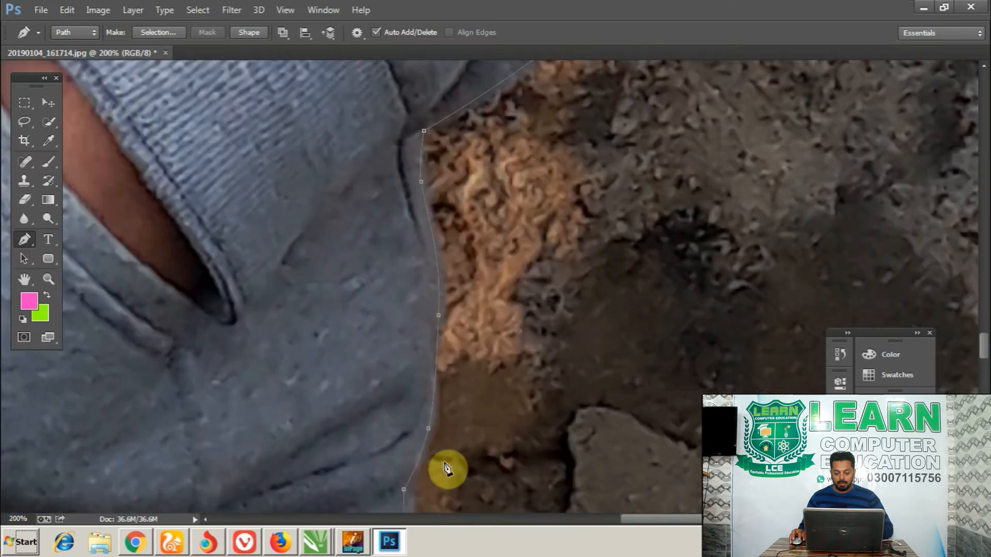
{"action": "scroll", "coordinate": [459, 361], "scroll_direction": "down", "scroll_amount": 3}
{"action": "left_click", "coordinate": [468, 263]}
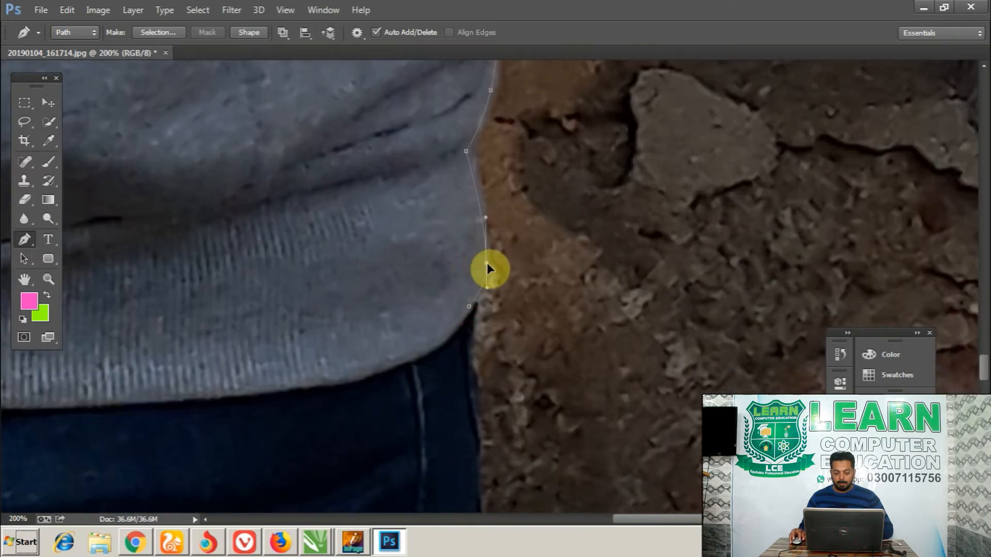
Trace the jeans' outer edge from the hoodie hem down past the hip, shaping it with added anchors.
{"action": "scroll", "coordinate": [488, 310], "scroll_direction": "down", "scroll_amount": 3}
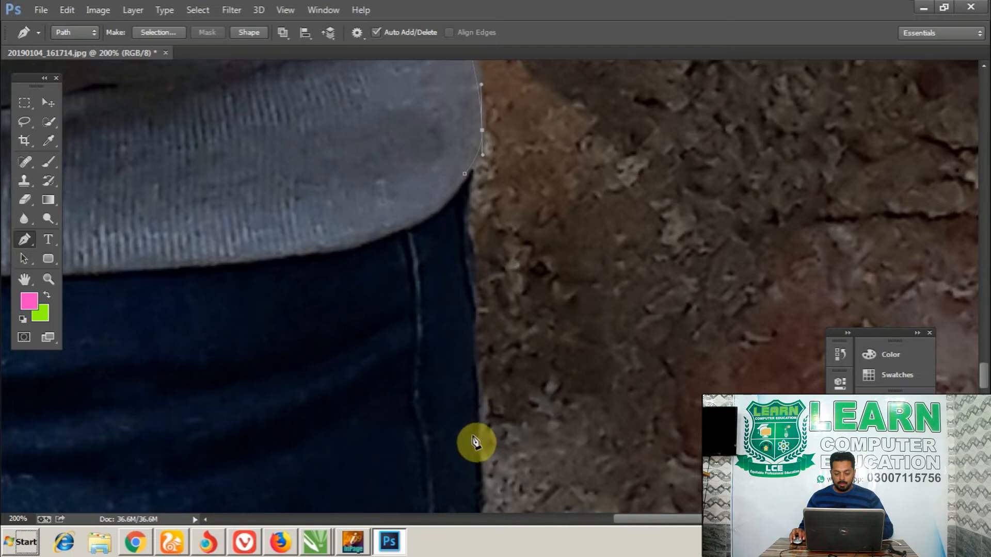
{"action": "scroll", "coordinate": [478, 423], "scroll_direction": "down", "scroll_amount": 1}
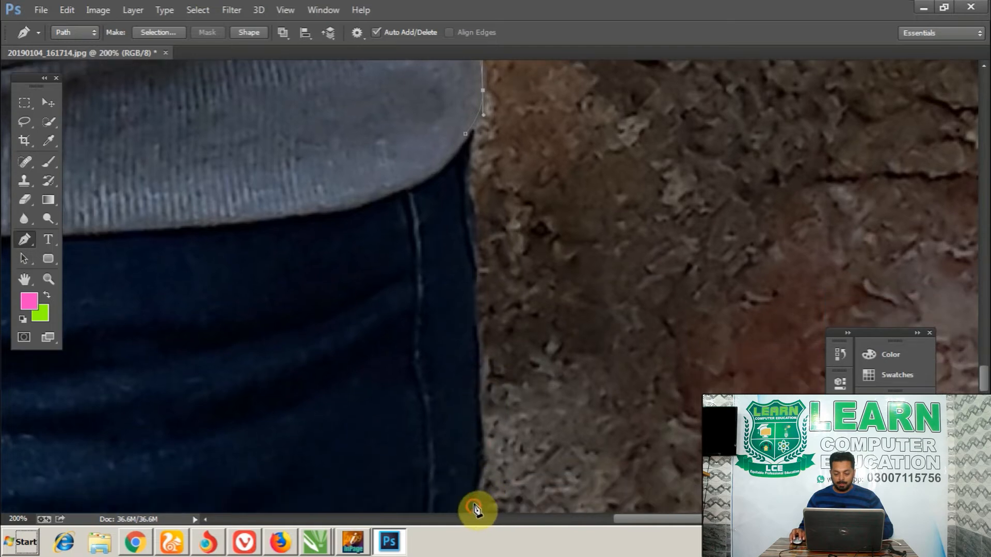
{"action": "left_click_drag", "start_coordinate": [474, 507], "coordinate": [478, 451]}
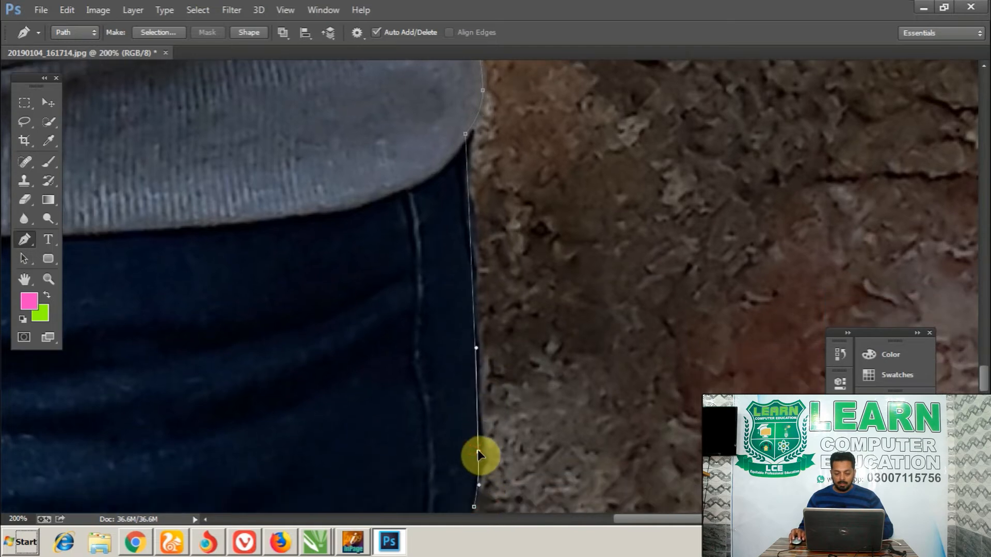
{"action": "scroll", "coordinate": [474, 283], "scroll_direction": "down", "scroll_amount": 5}
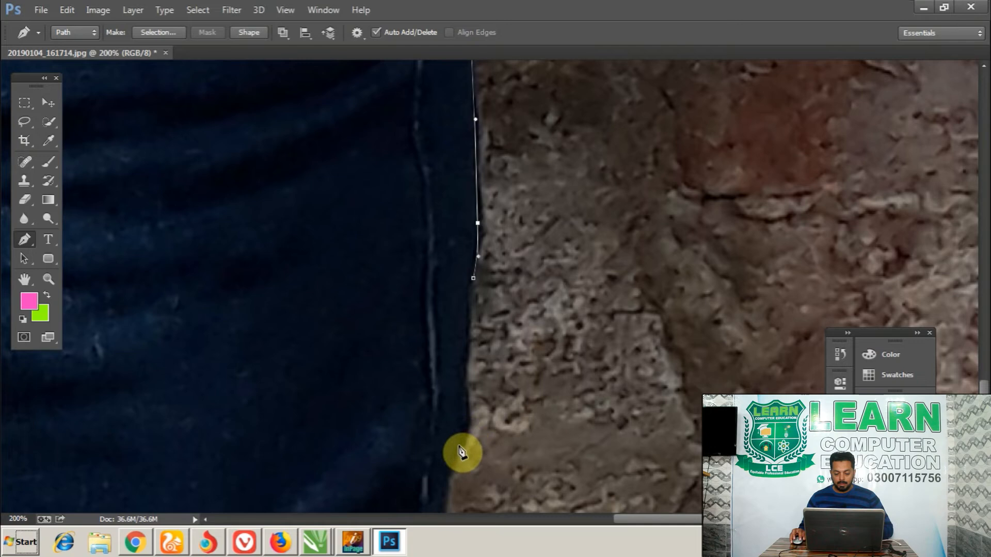
{"action": "left_click", "coordinate": [450, 478]}
{"action": "left_click_drag", "start_coordinate": [455, 433], "coordinate": [465, 432]}
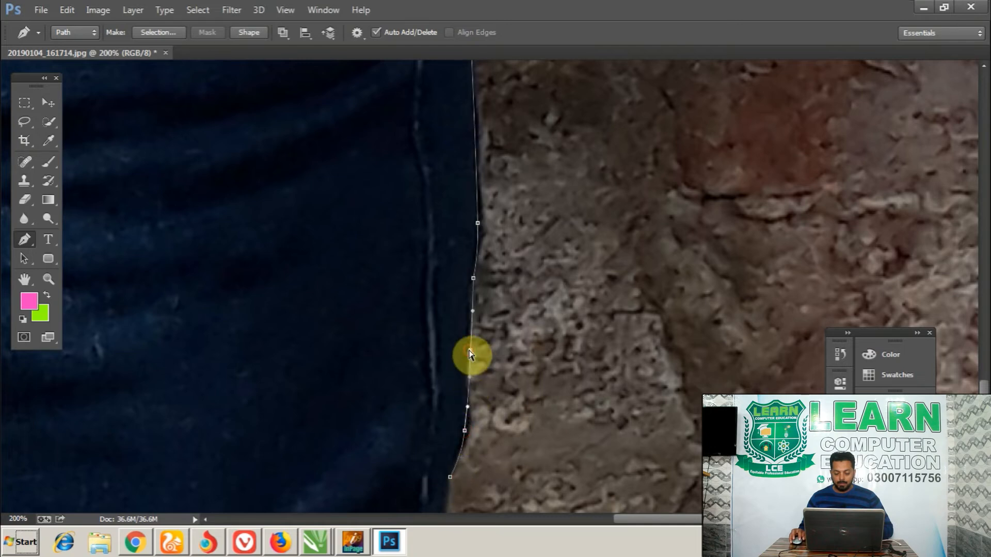
Extend the path down the outer thigh to the inward dip in the jeans and fit the segment with anchors.
{"action": "scroll", "coordinate": [460, 352], "scroll_direction": "down", "scroll_amount": 7}
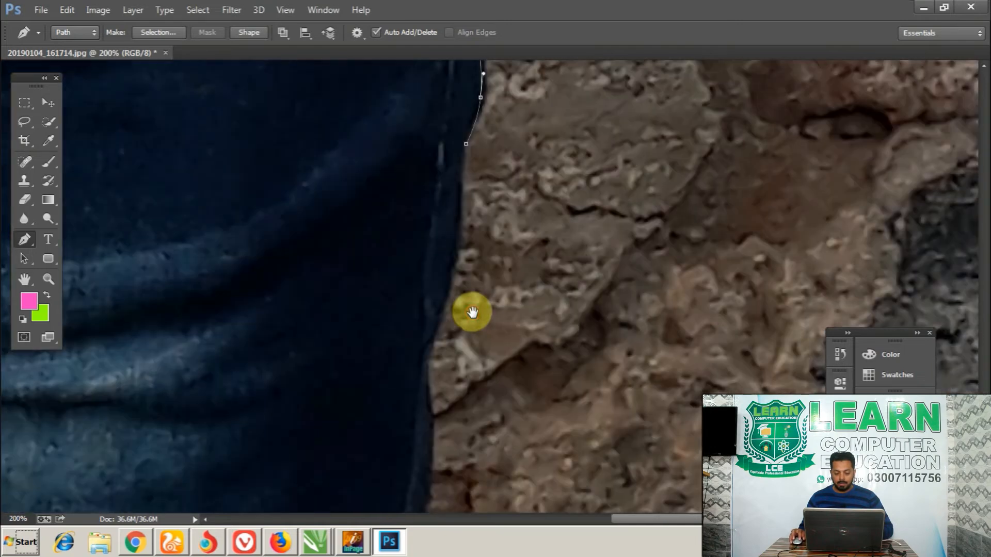
{"action": "left_click", "coordinate": [425, 362]}
{"action": "left_click_drag", "start_coordinate": [441, 285], "coordinate": [445, 283]}
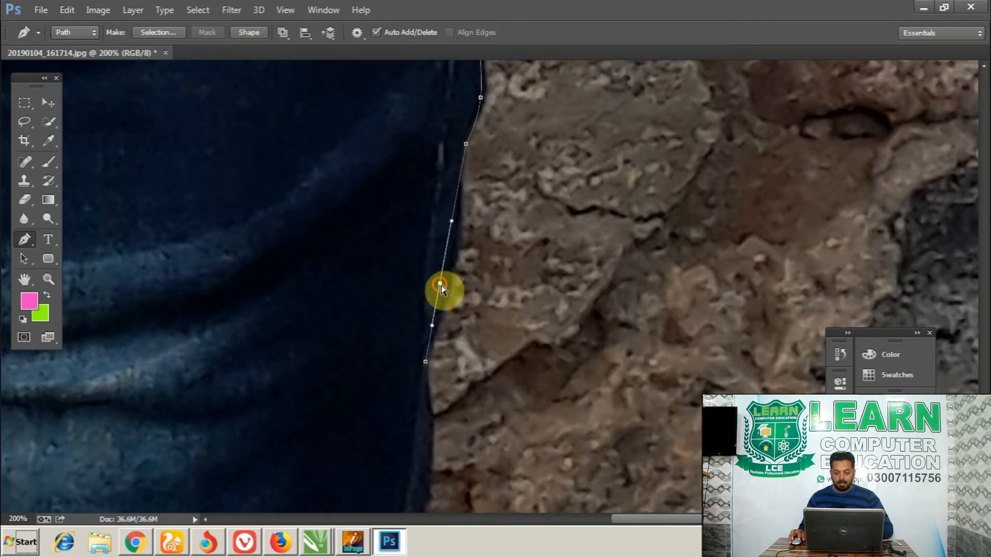
{"action": "left_click", "coordinate": [465, 165]}
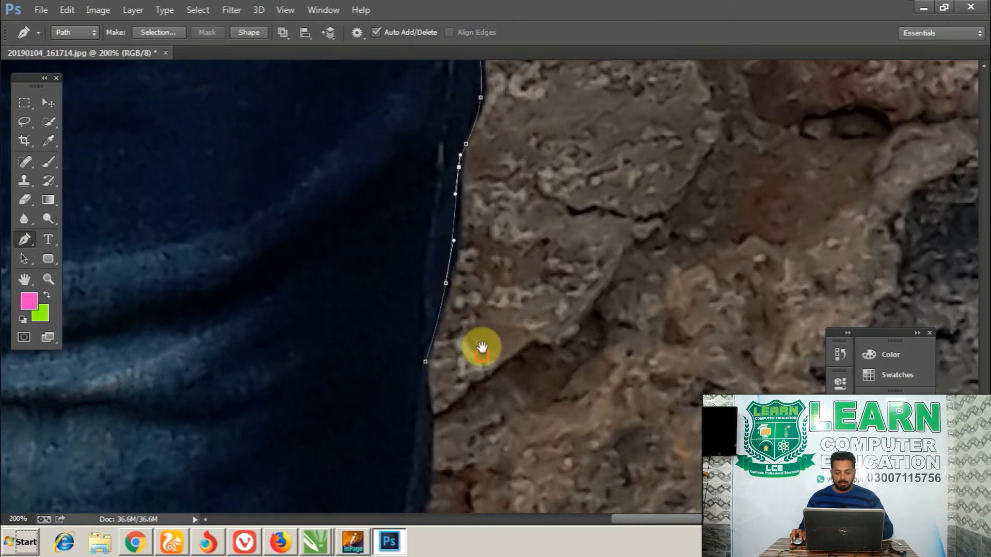
Add the next path segment below the thigh dip and bow it outward to follow the bulge in the jeans.
{"action": "scroll", "coordinate": [480, 348], "scroll_direction": "down", "scroll_amount": 5}
{"action": "left_click", "coordinate": [403, 317]}
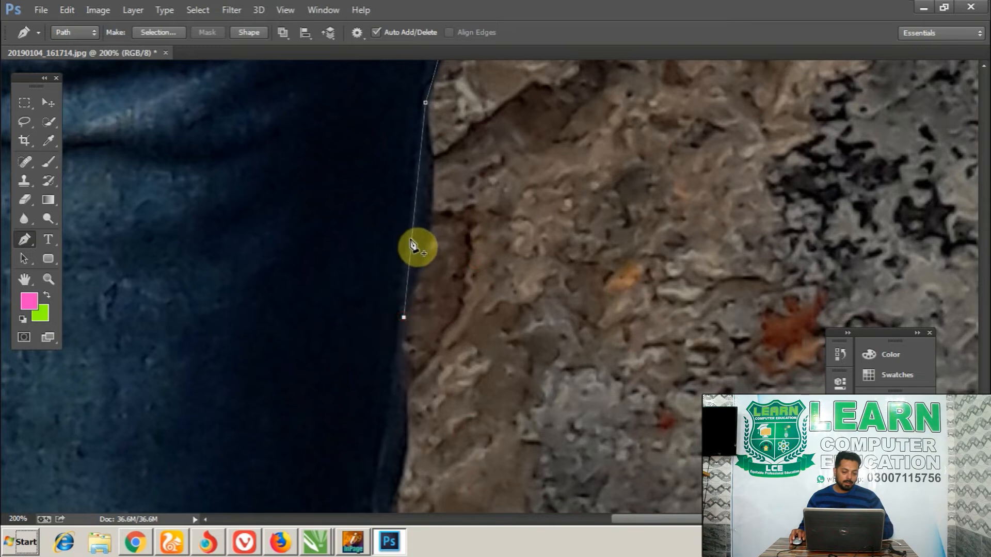
{"action": "left_click", "coordinate": [410, 244]}
{"action": "left_click_drag", "start_coordinate": [411, 243], "coordinate": [426, 227]}
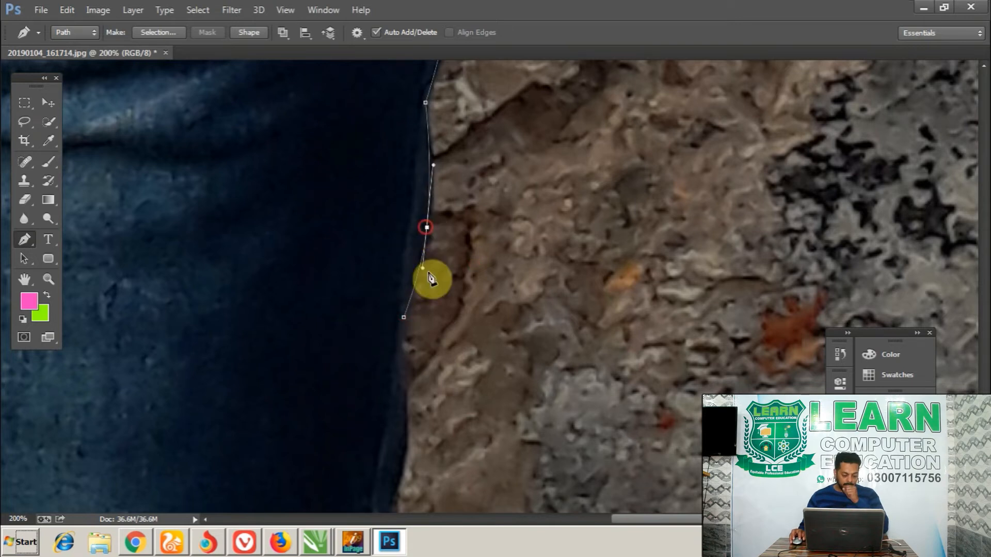
Continue the path down the outer edge of the jeans around the knee, adding anchors where the denim bends.
{"action": "left_click_drag", "start_coordinate": [430, 356], "coordinate": [438, 286]}
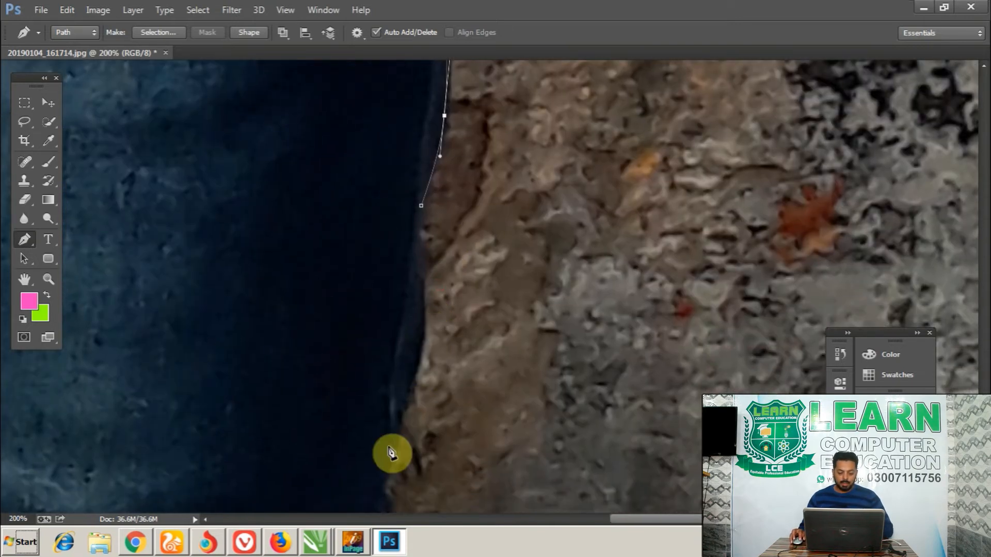
{"action": "left_click", "coordinate": [387, 481]}
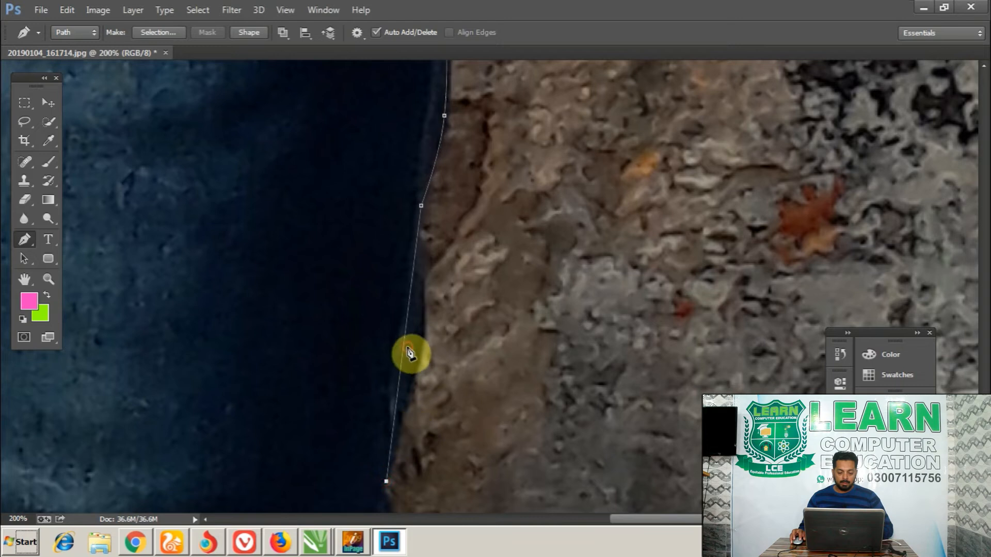
{"action": "left_click", "coordinate": [405, 349]}
{"action": "left_click_drag", "start_coordinate": [406, 349], "coordinate": [405, 296]}
{"action": "left_click", "coordinate": [392, 346]}
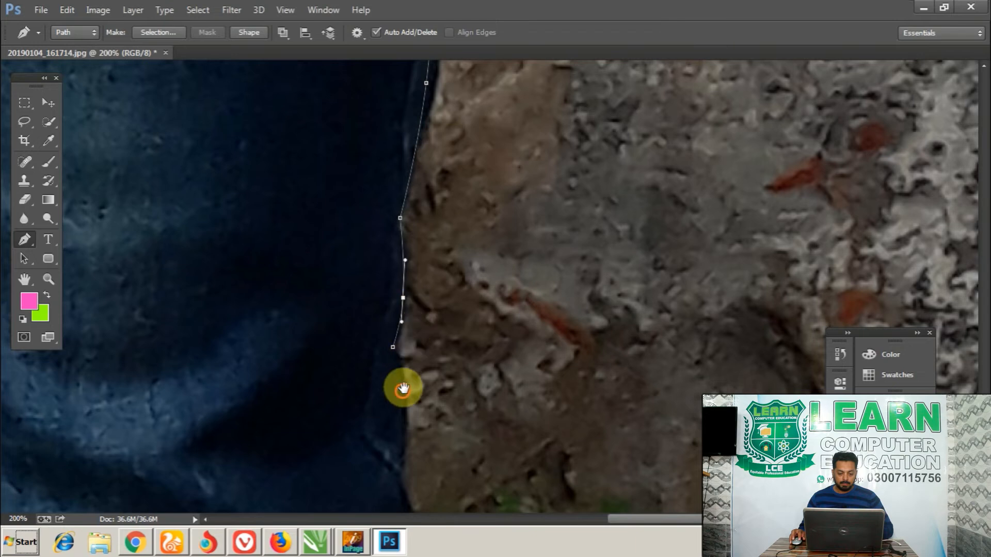
Trace the lower jeans leg down to the photo's bottom edge, adding anchors to follow the folds beside the plants.
{"action": "left_click_drag", "start_coordinate": [403, 387], "coordinate": [421, 316]}
{"action": "left_click", "coordinate": [440, 206]}
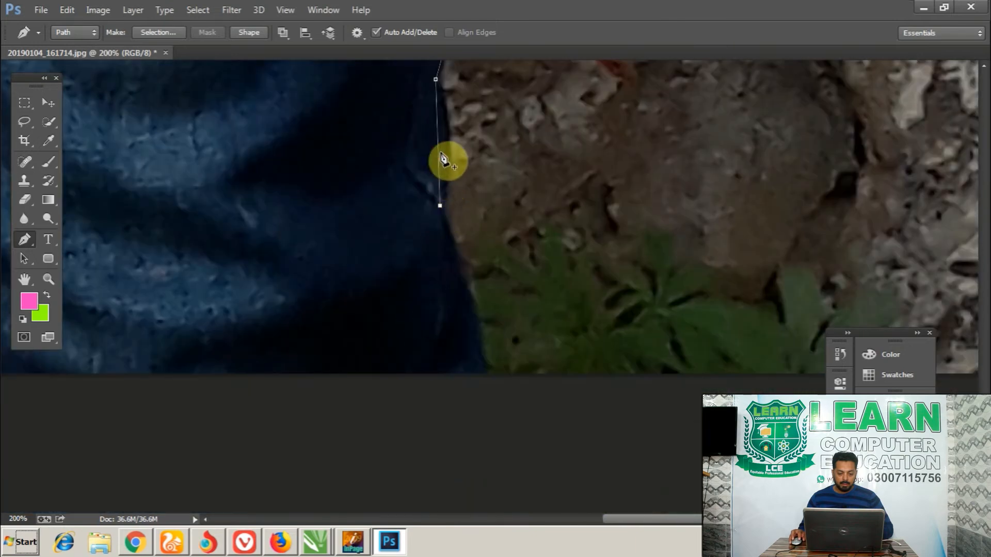
{"action": "left_click", "coordinate": [488, 376]}
{"action": "left_click", "coordinate": [466, 294]}
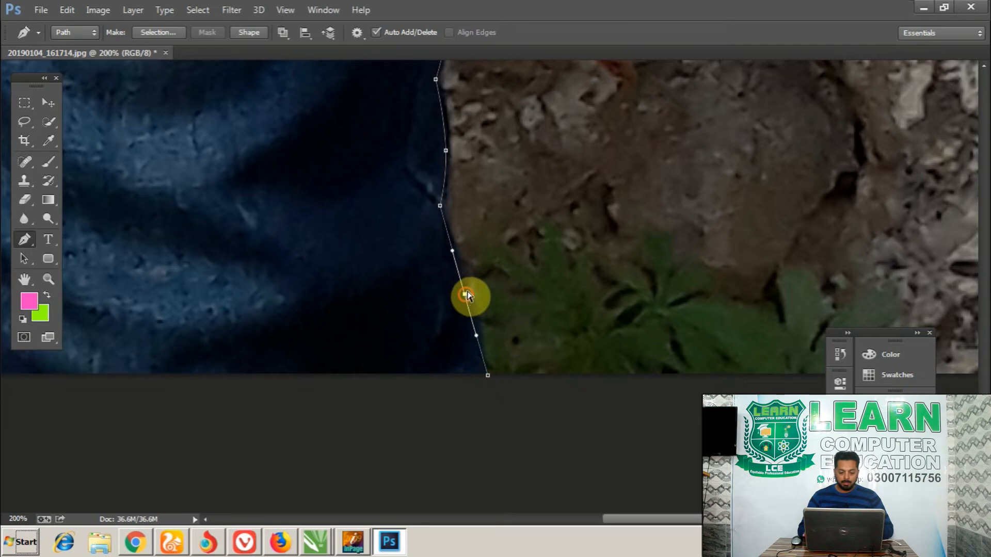
{"action": "scroll", "coordinate": [469, 292], "scroll_direction": "down", "scroll_amount": 2}
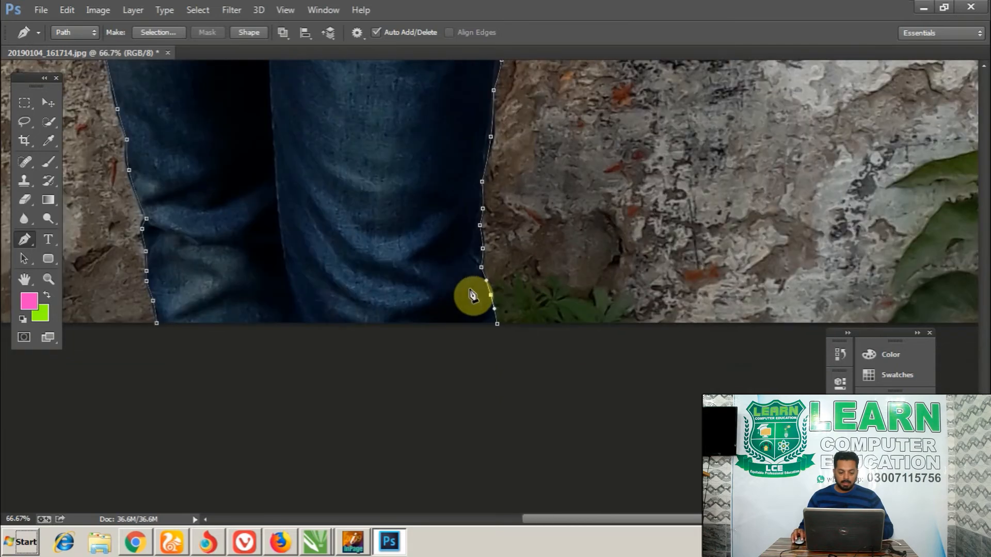
Close the path along the photo's bottom edge at its starting anchor and convert the man's outline to a selection.
{"action": "left_click_drag", "start_coordinate": [469, 289], "coordinate": [555, 334]}
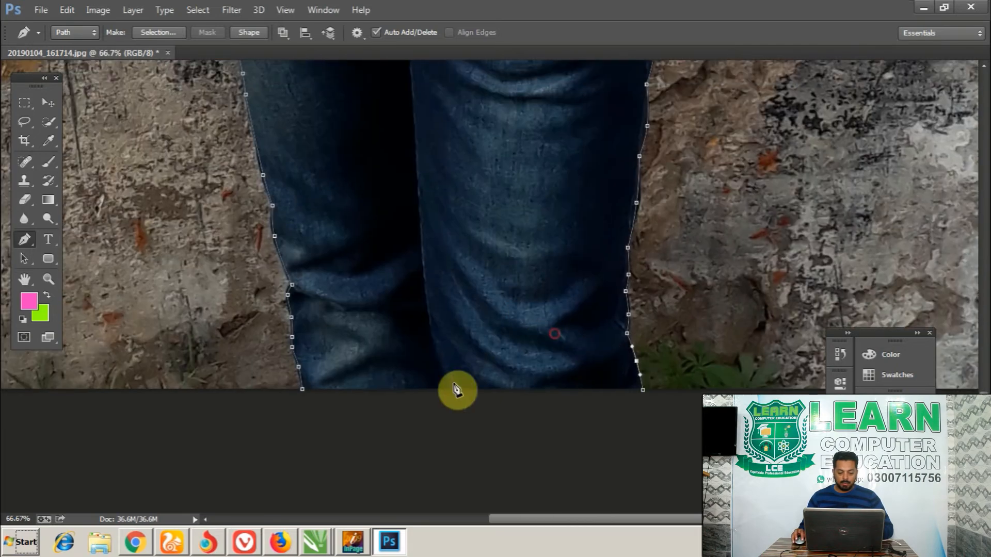
{"action": "left_click", "coordinate": [303, 391]}
{"action": "scroll", "coordinate": [424, 381], "scroll_direction": "down", "scroll_amount": 3}
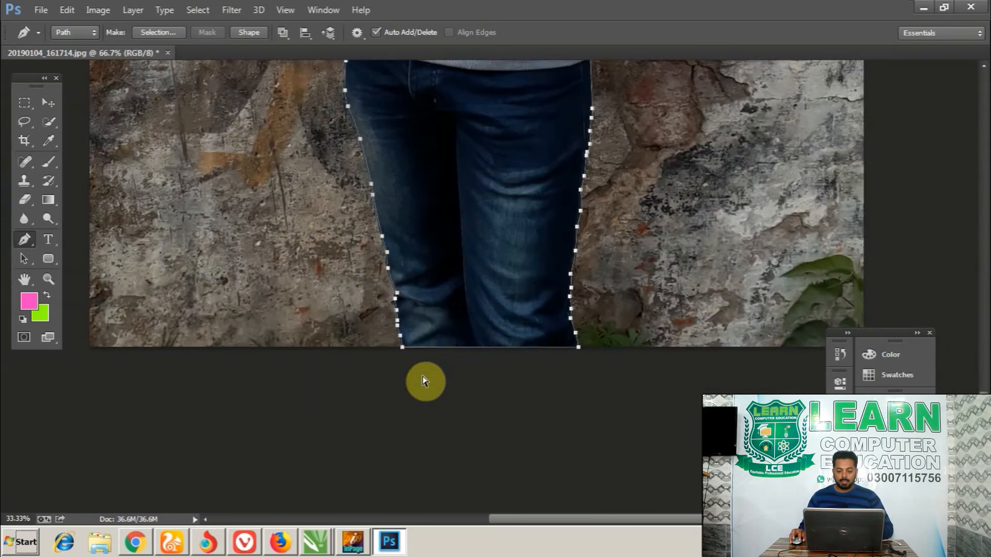
{"action": "scroll", "coordinate": [480, 338], "scroll_direction": "up", "scroll_amount": 5}
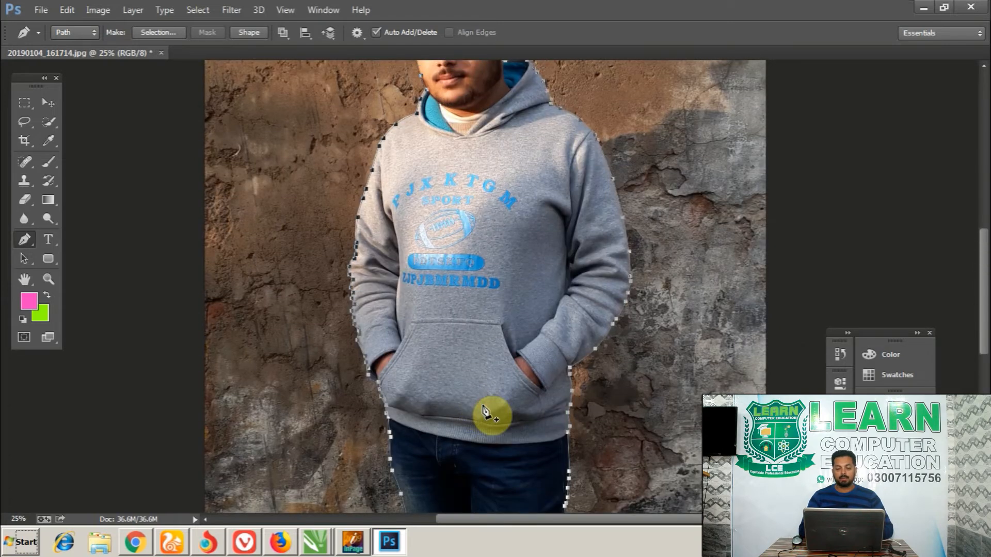
{"action": "key", "text": "ctrl+Return"}
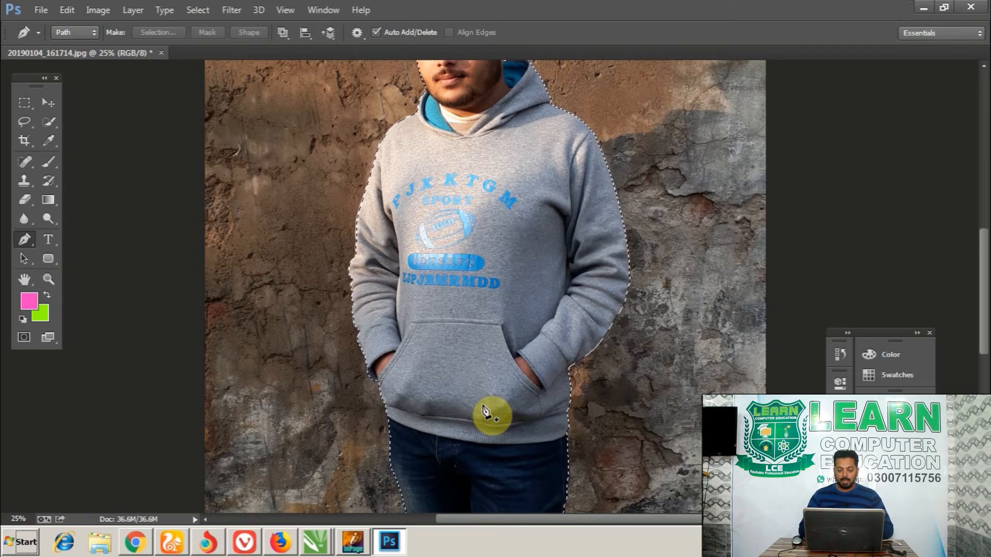
Feather the man's selection by 1 pixel and open the wall.jpg space landscape from the desktop as its own document.
{"action": "key", "text": "shift+F6"}
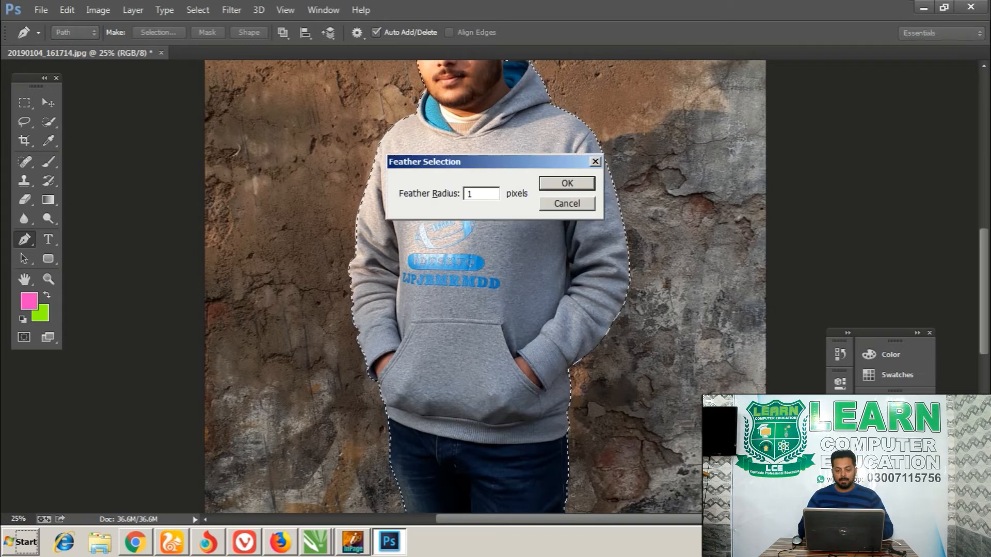
{"action": "key", "text": "Return"}
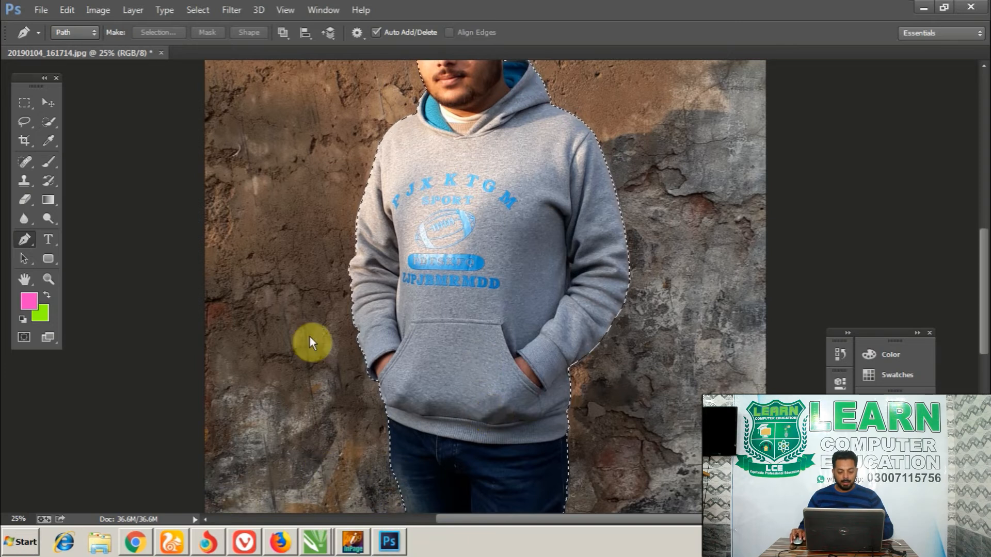
{"action": "key", "text": "super+d"}
{"action": "left_click_drag", "start_coordinate": [305, 180], "coordinate": [410, 245]}
{"action": "mouse_move", "coordinate": [441, 57]}
{"action": "left_mouse_down"}
{"action": "mouse_move", "coordinate": [466, 48]}
{"action": "mouse_move", "coordinate": [454, 46]}
{"action": "left_mouse_up"}
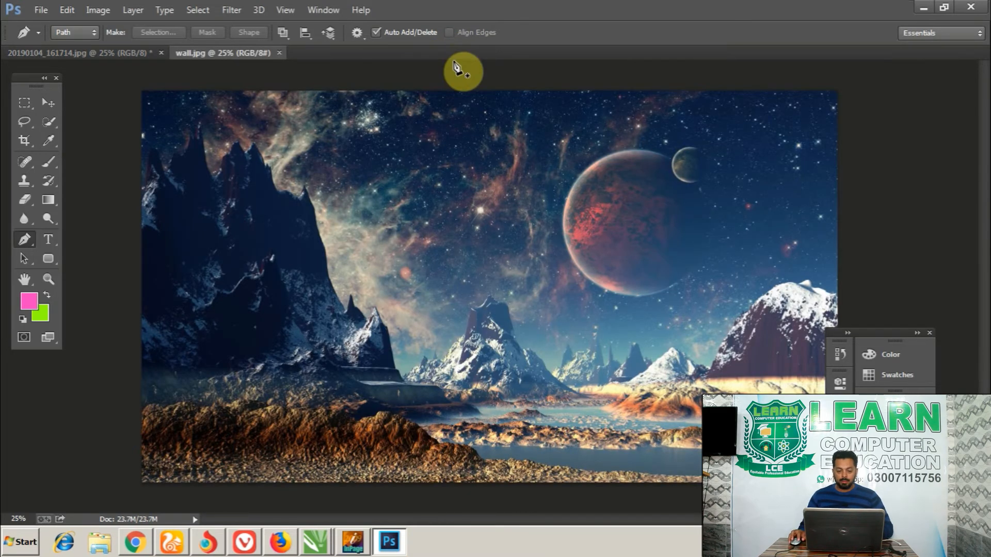
{"action": "key", "text": "ctrl+v"}
{"action": "key", "text": "v"}
{"action": "left_click_drag", "start_coordinate": [482, 277], "coordinate": [662, 264]}
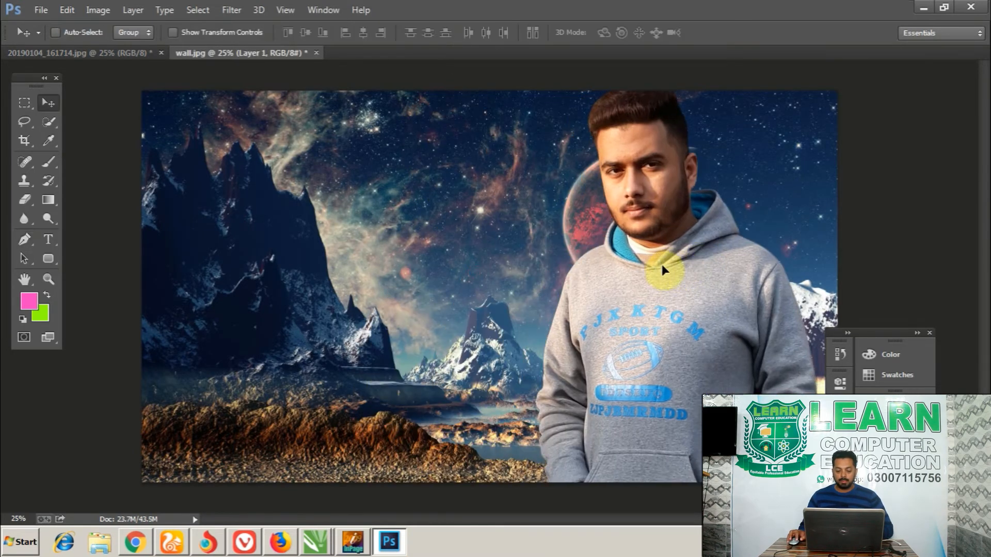
{"action": "key", "text": "ctrl+alt+z"}
{"action": "key", "text": "ctrl+alt+z"}
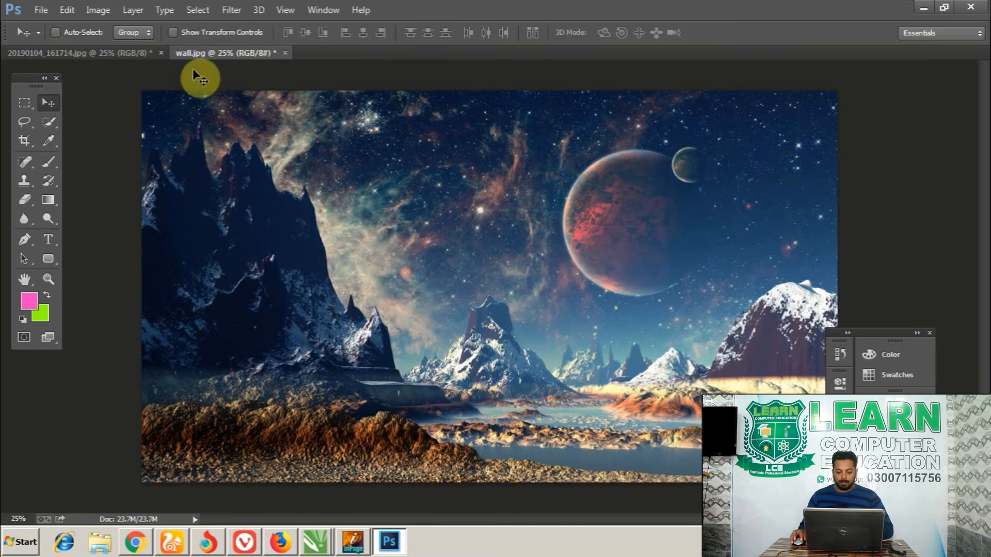
Feather the man's selection in the original photo by 1 pixel again and paste the cut-out man into wall.jpg.
{"action": "left_click", "coordinate": [95, 53]}
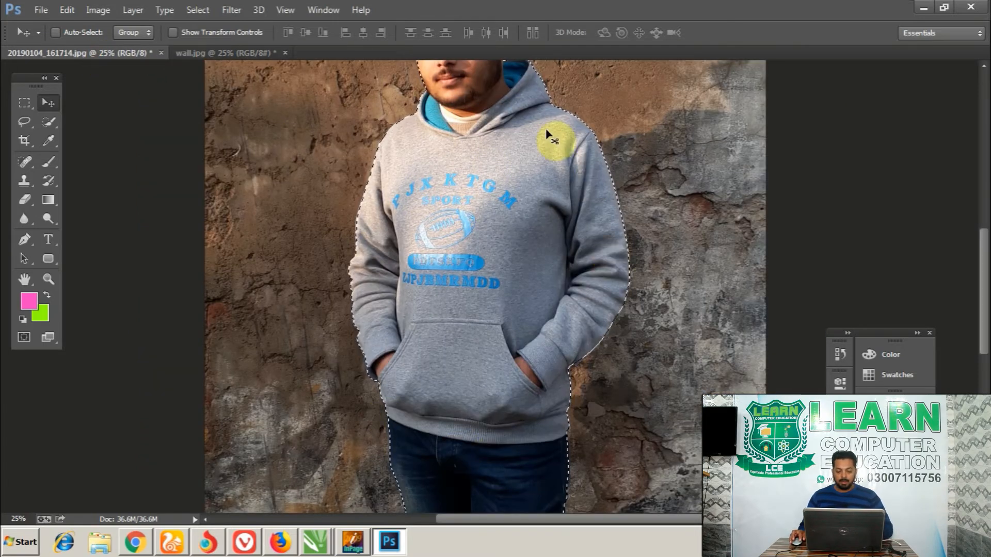
{"action": "key", "text": "shift+F6"}
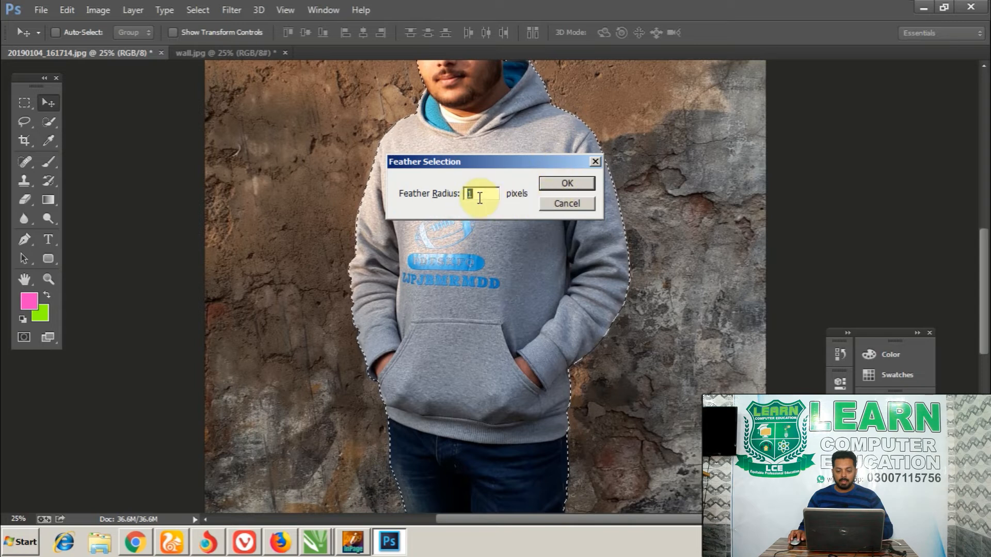
{"action": "left_click", "coordinate": [568, 185]}
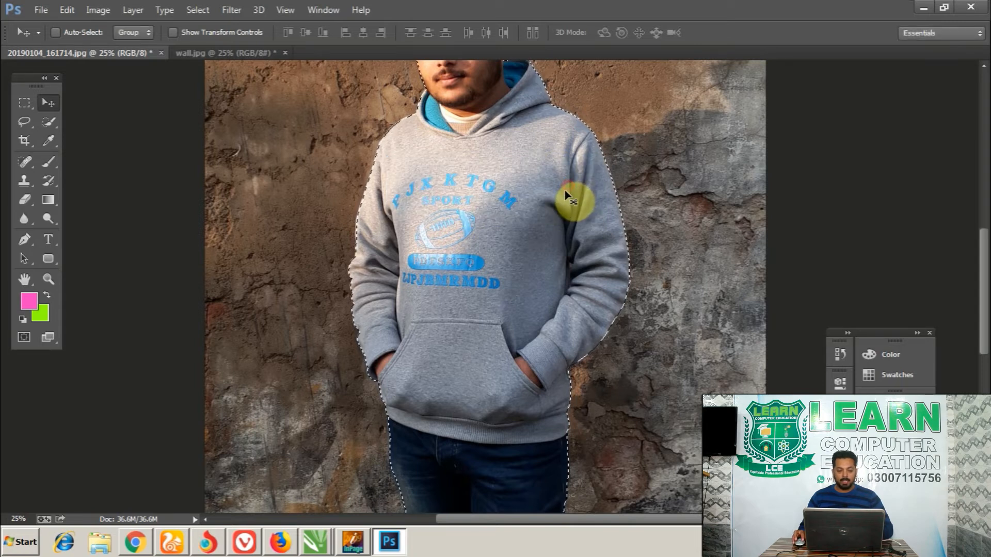
{"action": "left_click", "coordinate": [222, 55]}
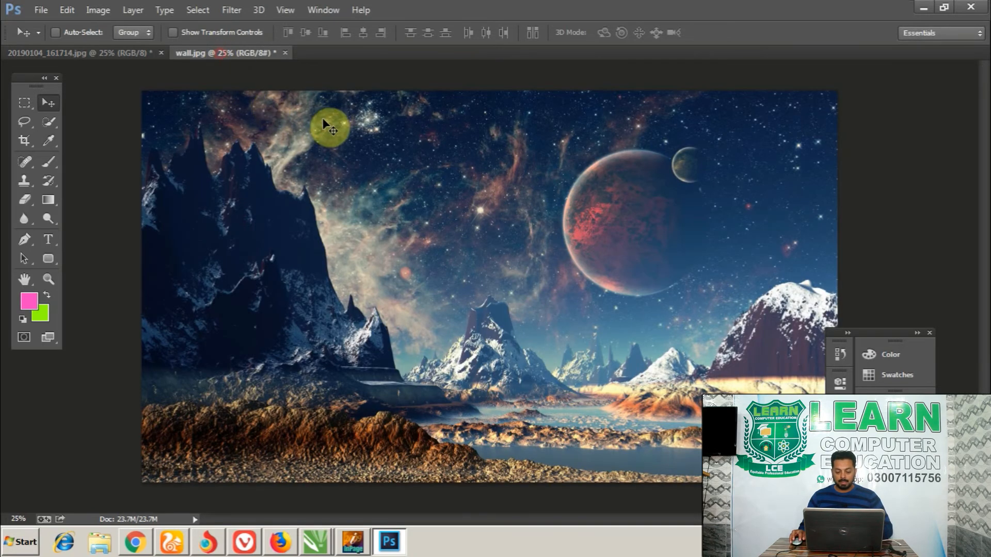
{"action": "key", "text": "ctrl+v"}
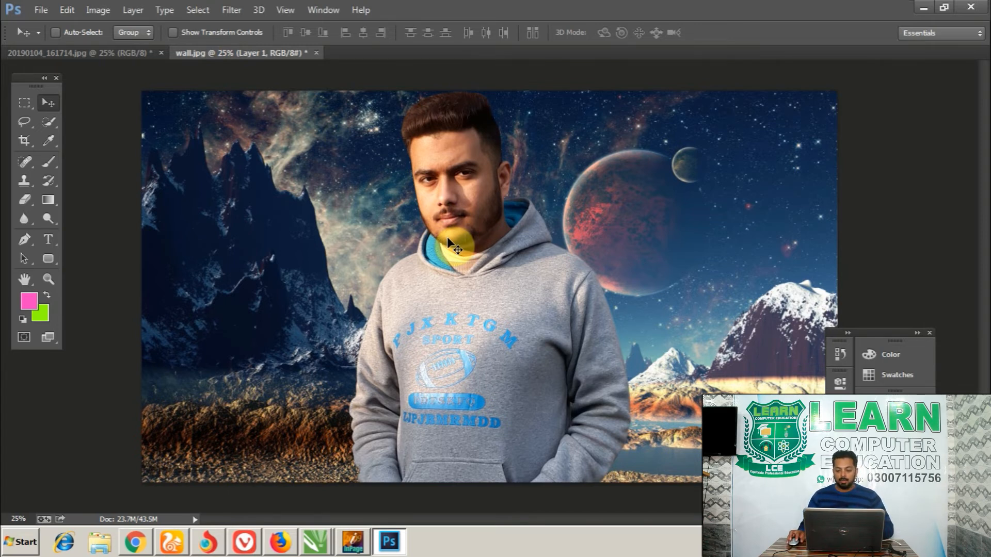
Scale the pasted man to about 58.8% and move him over the dark mountain at the landscape's left side.
{"action": "key", "text": "ctrl+t"}
{"action": "left_click_drag", "start_coordinate": [628, 90], "coordinate": [548, 223]}
{"action": "left_click_drag", "start_coordinate": [517, 307], "coordinate": [269, 178]}
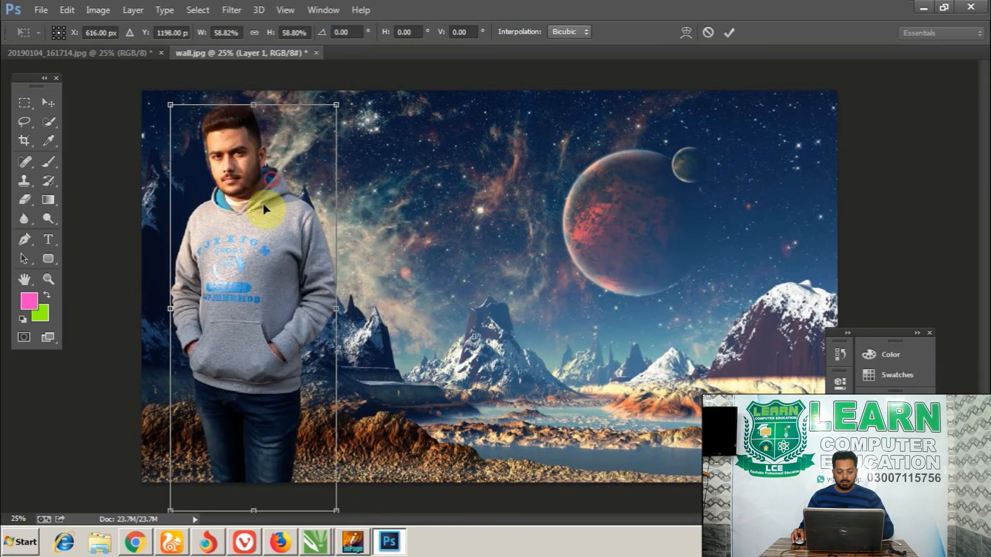
Flip the man horizontally, apply the transform, and place him slightly lower and closer to the landscape's left edge.
{"action": "right_click", "coordinate": [264, 208]}
{"action": "left_click", "coordinate": [312, 382]}
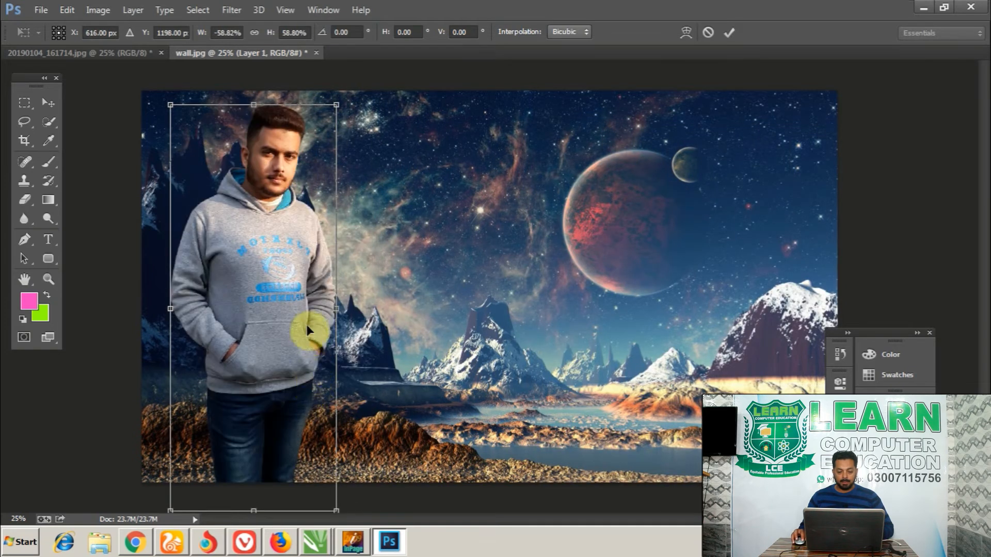
{"action": "left_click_drag", "start_coordinate": [293, 290], "coordinate": [308, 301]}
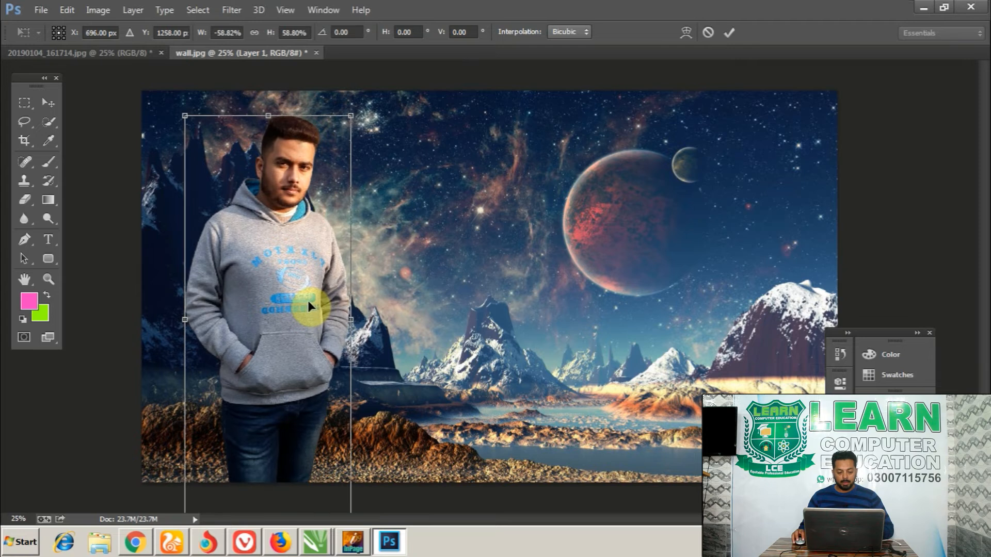
{"action": "right_click", "coordinate": [278, 279]}
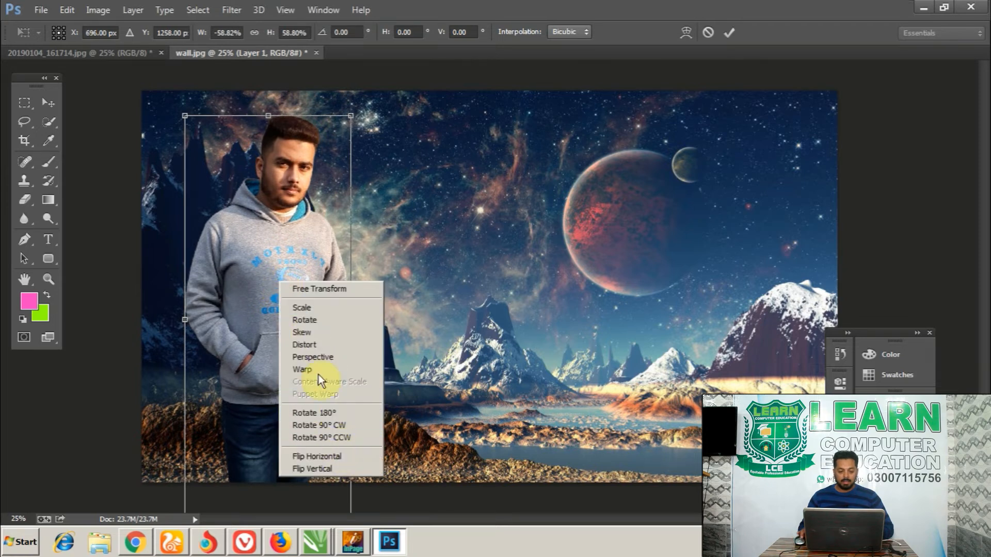
{"action": "left_click", "coordinate": [277, 175]}
{"action": "key", "text": "Return"}
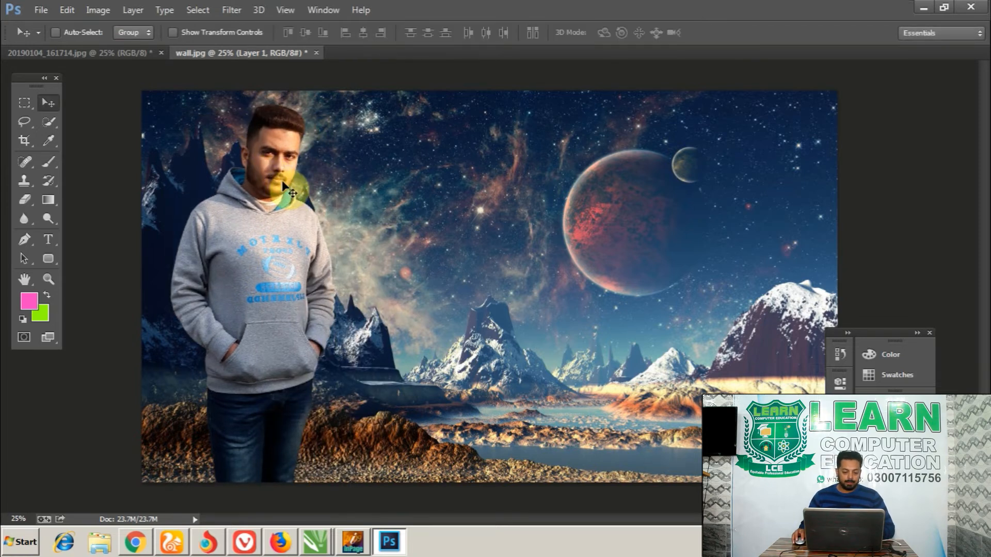
{"action": "left_click_drag", "start_coordinate": [283, 222], "coordinate": [263, 236]}
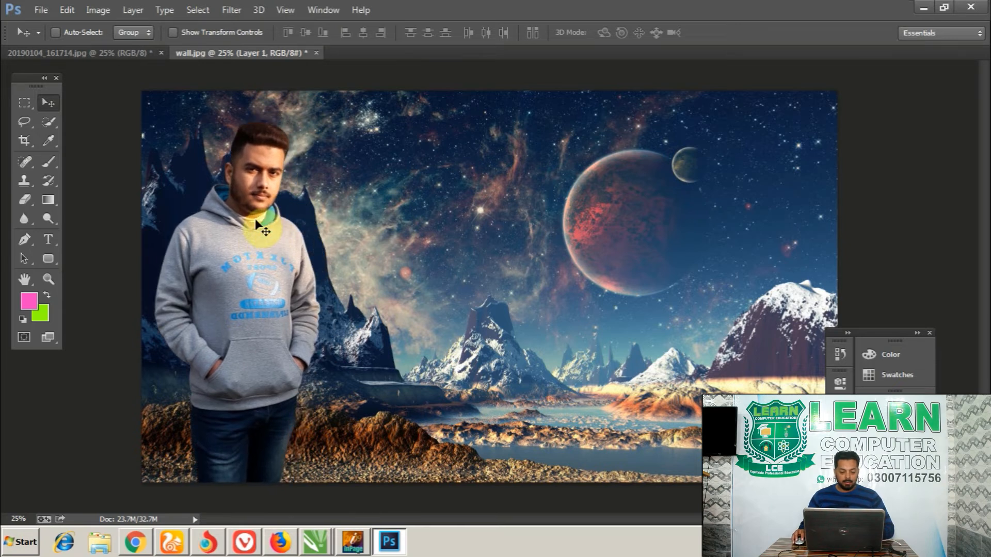
Examine the cut-out man's hoodie and sleeve edges up close at 100% for leftover wall background.
{"action": "key", "text": "z"}
{"action": "key", "text": "ctrl+plus"}
{"action": "key", "text": "ctrl+plus"}
{"action": "key", "text": "ctrl+plus"}
{"action": "key", "text": "ctrl+plus"}
{"action": "key", "text": "ctrl+plus"}
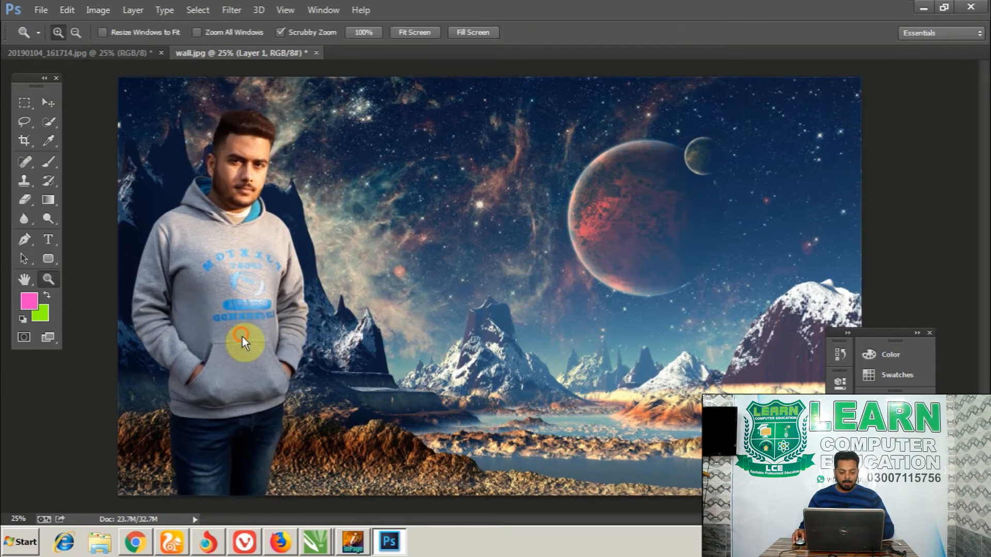
{"action": "right_click", "coordinate": [230, 318]}
{"action": "left_click", "coordinate": [247, 337]}
{"action": "left_click_drag", "start_coordinate": [193, 336], "coordinate": [491, 210]}
{"action": "left_click_drag", "start_coordinate": [440, 264], "coordinate": [326, 403]}
{"action": "mouse_move", "coordinate": [339, 309]}
{"action": "left_mouse_down"}
{"action": "mouse_move", "coordinate": [348, 367]}
{"action": "mouse_move", "coordinate": [351, 314]}
{"action": "left_mouse_up"}
{"action": "right_click", "coordinate": [351, 308]}
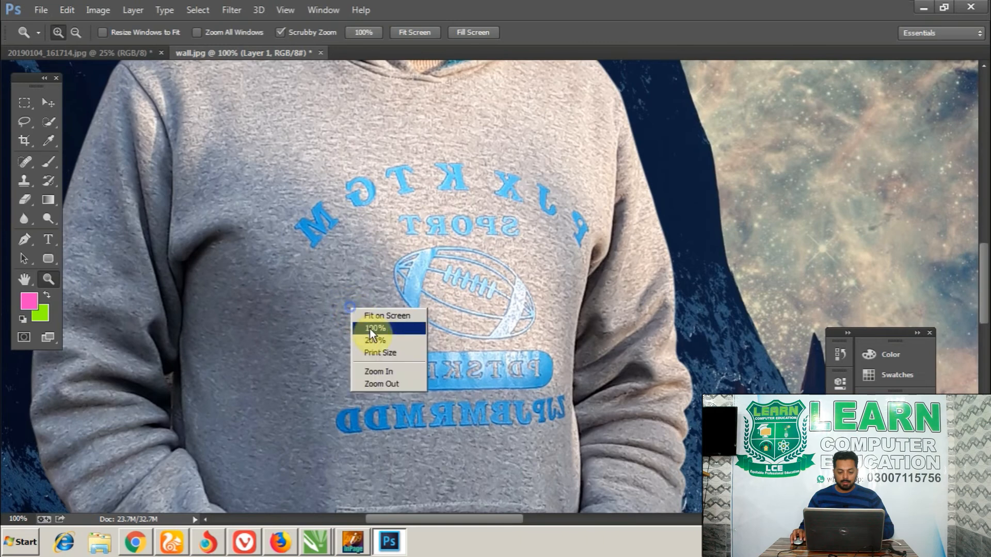
{"action": "left_click", "coordinate": [370, 340]}
{"action": "right_click", "coordinate": [371, 324]}
{"action": "left_click", "coordinate": [387, 340]}
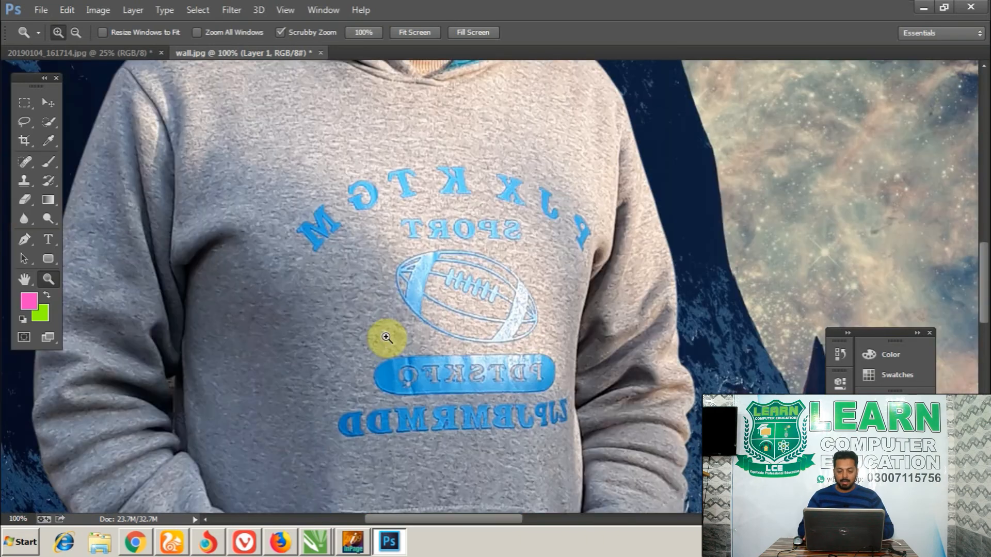
{"action": "key", "text": "ctrl+minus"}
{"action": "key", "text": "ctrl+minus"}
{"action": "key", "text": "ctrl+minus"}
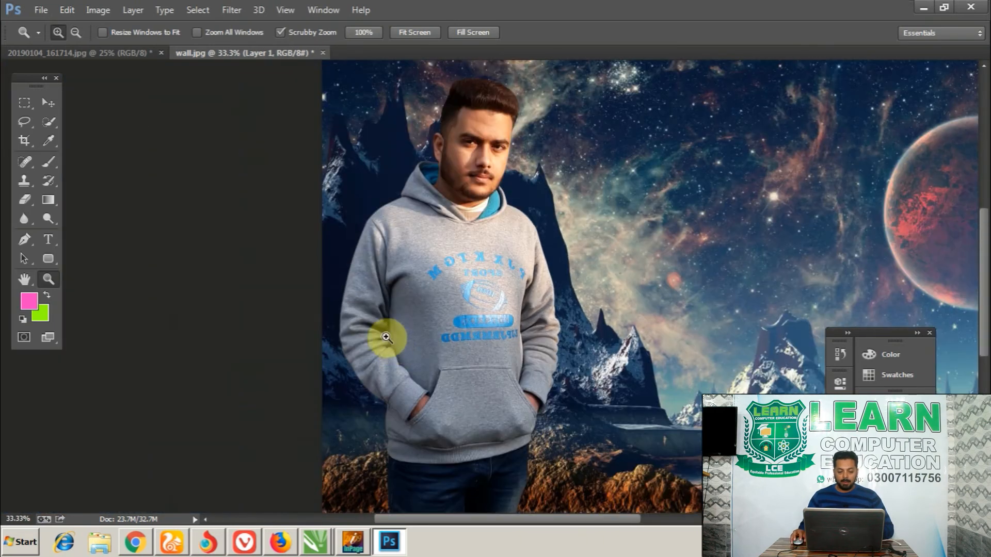
{"action": "key", "text": "ctrl+minus"}
{"action": "key", "text": "v"}
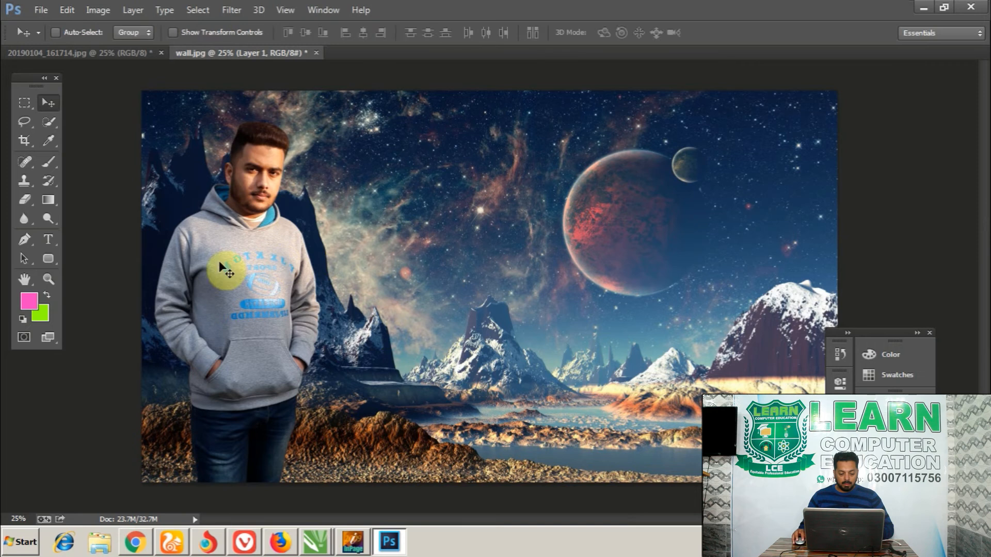
Trace the leftover wall patch between the man's sleeve and torso with the Pen tool and convert the path to a selection.
{"action": "key", "text": "z"}
{"action": "mouse_move", "coordinate": [214, 317]}
{"action": "left_mouse_down"}
{"action": "mouse_move", "coordinate": [257, 358]}
{"action": "mouse_move", "coordinate": [288, 365]}
{"action": "mouse_move", "coordinate": [307, 309]}
{"action": "mouse_move", "coordinate": [332, 358]}
{"action": "mouse_move", "coordinate": [332, 309]}
{"action": "mouse_move", "coordinate": [248, 274]}
{"action": "left_mouse_up"}
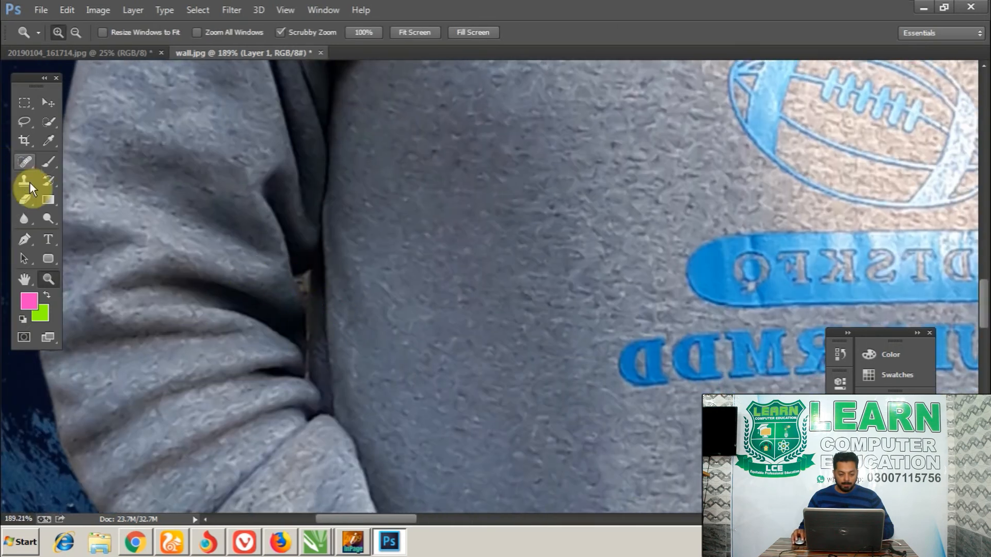
{"action": "left_click", "coordinate": [30, 237]}
{"action": "left_click", "coordinate": [311, 272]}
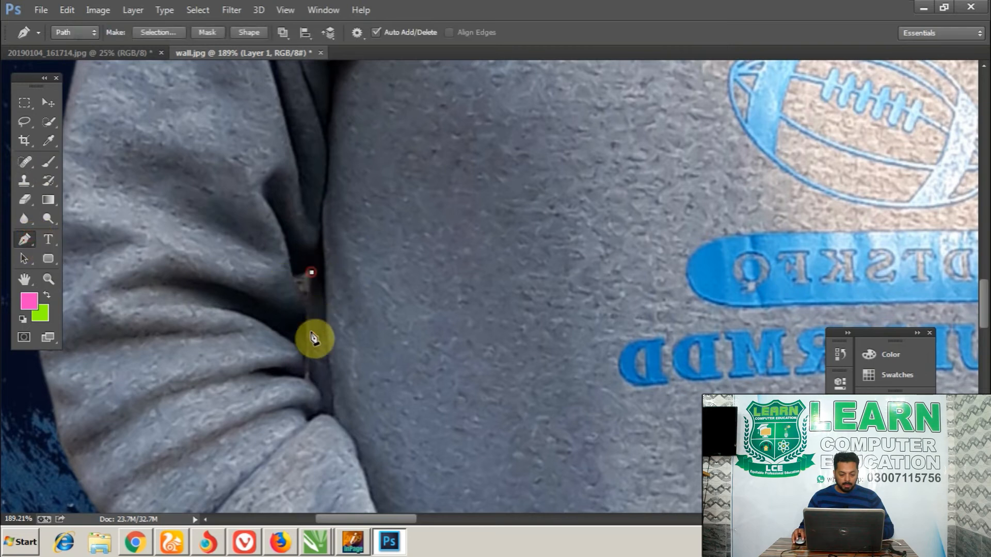
{"action": "left_click_drag", "start_coordinate": [307, 378], "coordinate": [301, 352]}
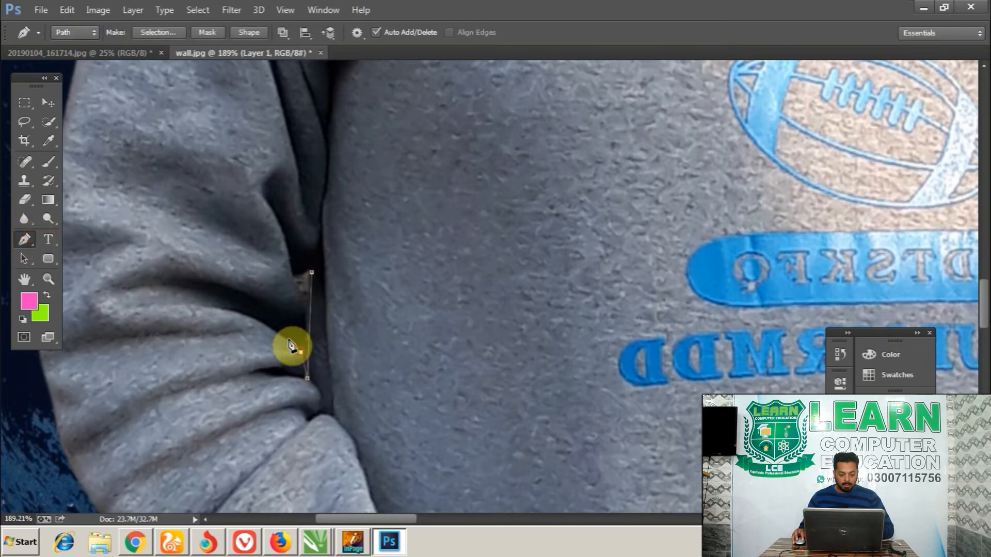
{"action": "left_click", "coordinate": [289, 340]}
{"action": "left_click", "coordinate": [293, 279]}
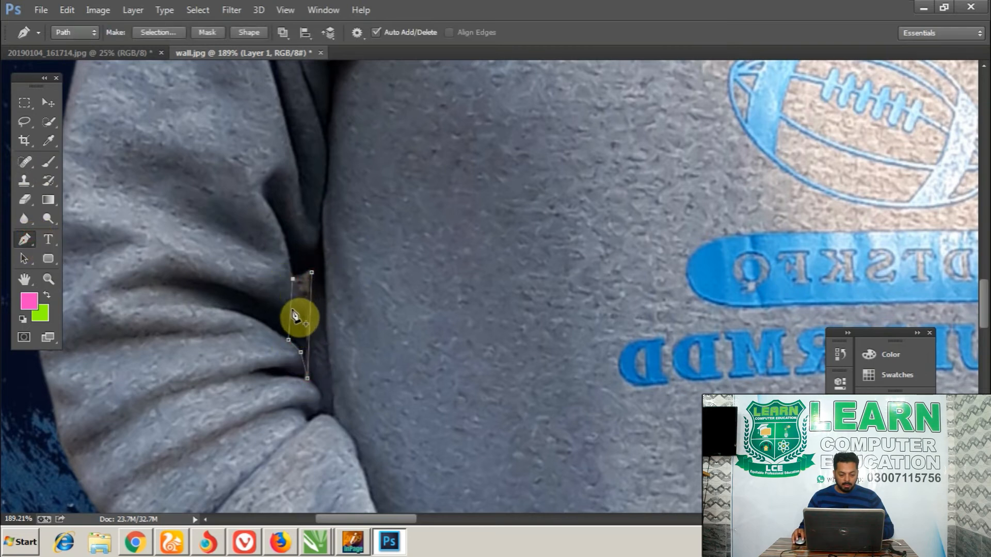
{"action": "left_click_drag", "start_coordinate": [291, 309], "coordinate": [303, 325]}
{"action": "left_click", "coordinate": [311, 272]}
{"action": "key", "text": "ctrl+Return"}
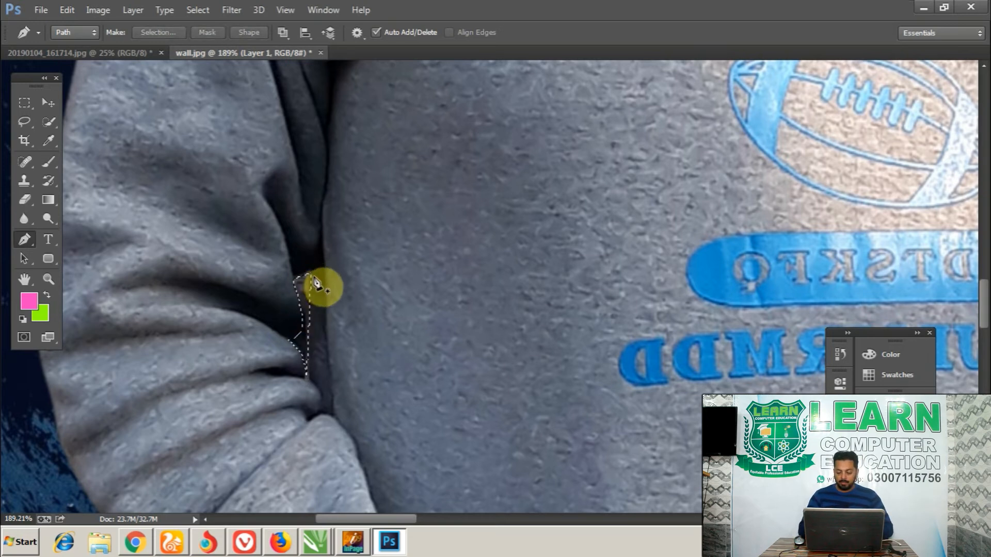
Feather the gap selection, delete the wall remnant inside it, and check the cleaned sleeve gap at 100%.
{"action": "key", "text": "shift+F6"}
{"action": "key", "text": "Return"}
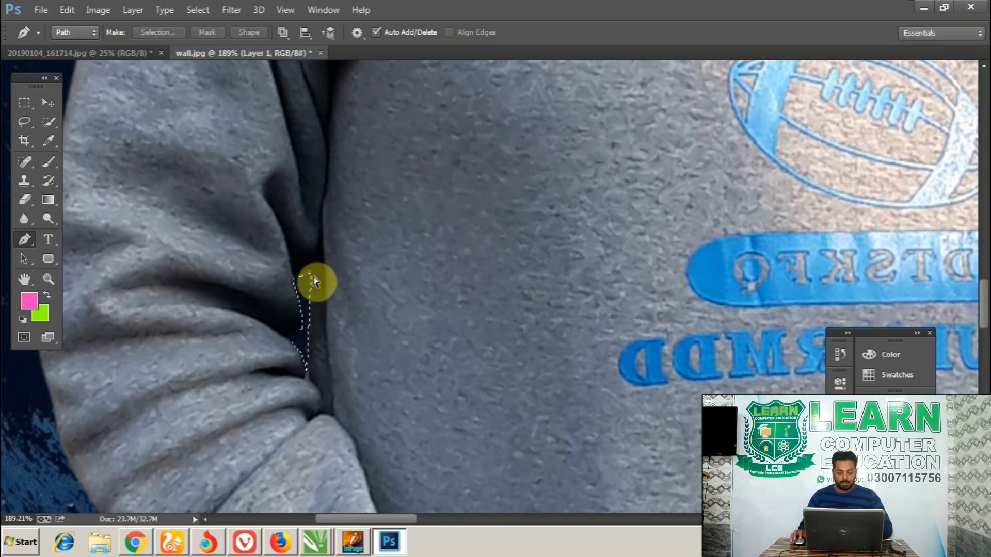
{"action": "key", "text": "ctrl+d"}
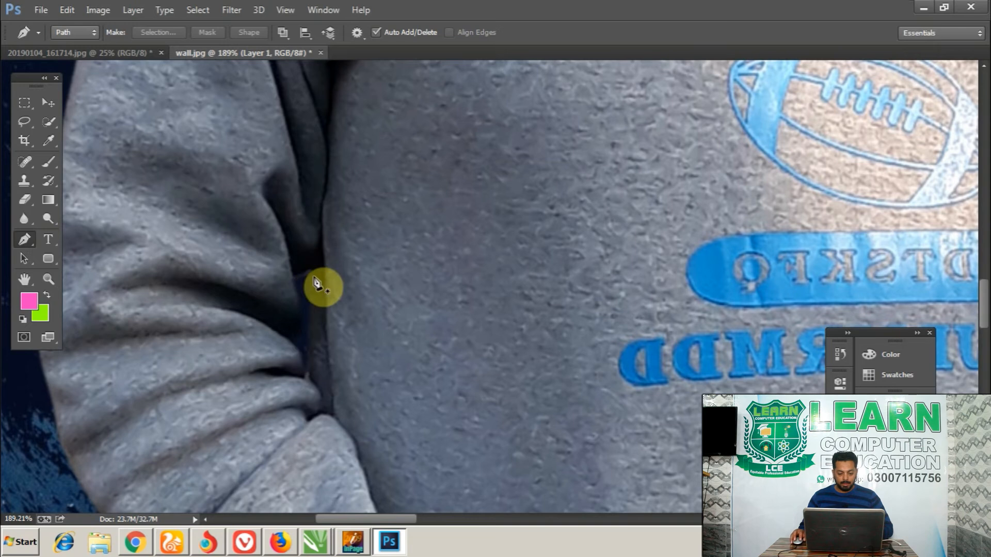
{"action": "key", "text": "z"}
{"action": "right_click", "coordinate": [347, 279]}
{"action": "left_click", "coordinate": [372, 296]}
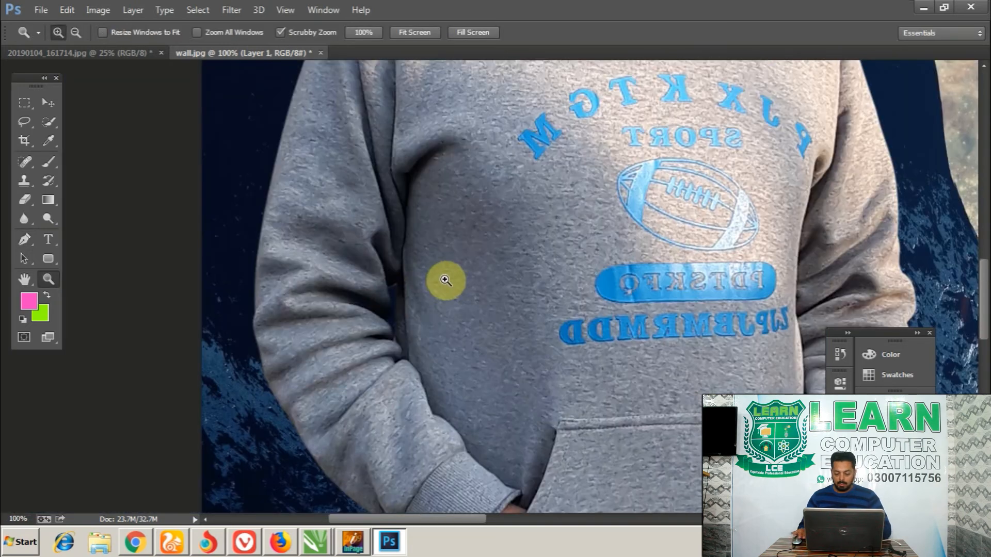
{"action": "key", "text": "ctrl+z"}
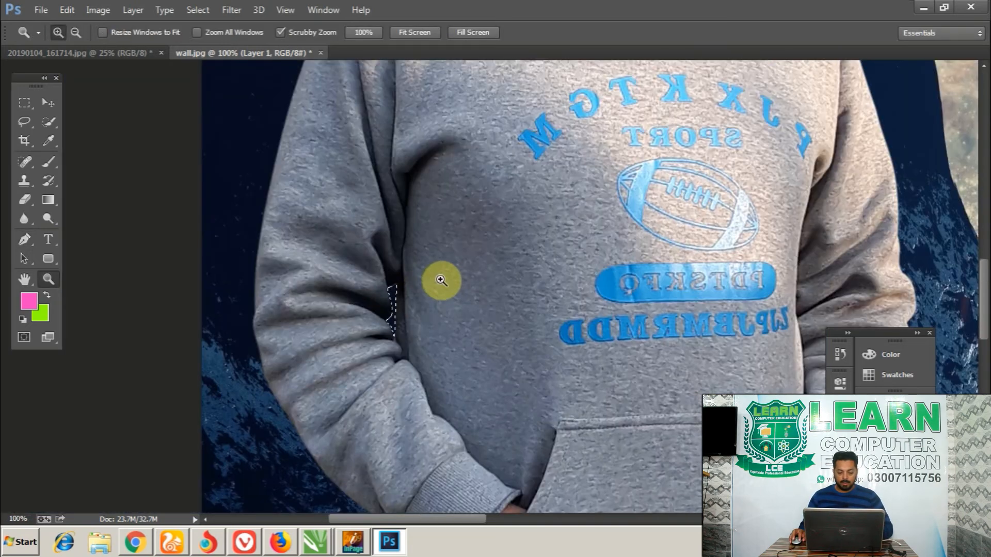
Fit the whole composite in view and duplicate the man's layer.
{"action": "right_click", "coordinate": [439, 280]}
{"action": "left_click", "coordinate": [471, 305]}
{"action": "right_click", "coordinate": [471, 305]}
{"action": "left_click", "coordinate": [480, 316]}
{"action": "key", "text": "v"}
{"action": "right_click", "coordinate": [252, 264]}
{"action": "left_click", "coordinate": [240, 268]}
{"action": "key", "text": "ctrl+j"}
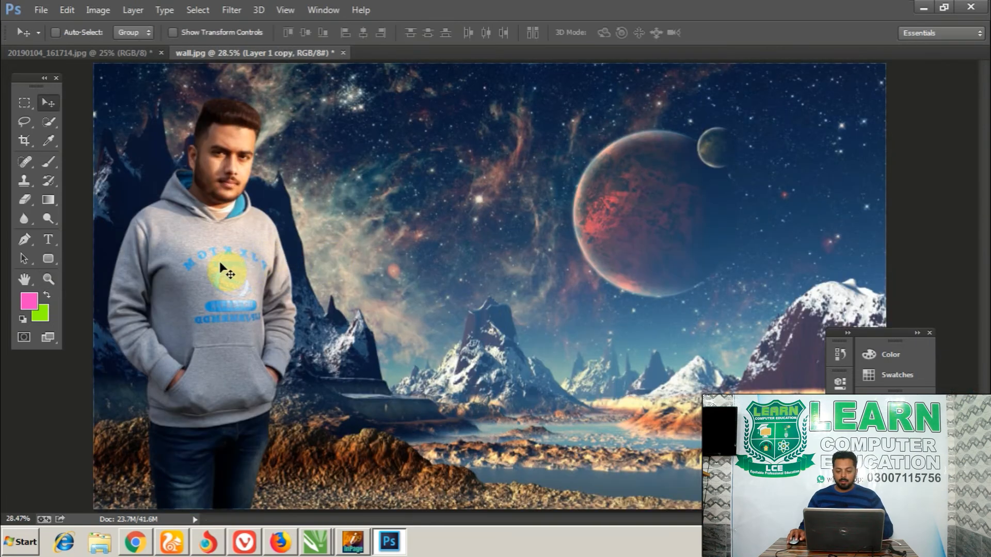
Move the duplicated man over the planet on the opposite side of the composite and flip the copy horizontally with Free Transform.
{"action": "left_click_drag", "start_coordinate": [220, 269], "coordinate": [685, 269]}
{"action": "left_click", "coordinate": [930, 333]}
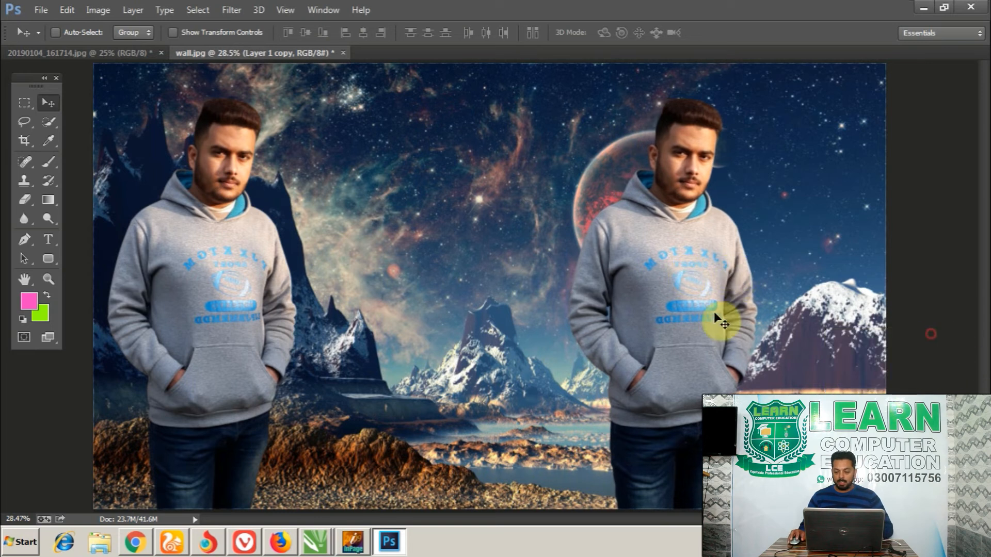
{"action": "left_click_drag", "start_coordinate": [714, 321], "coordinate": [731, 315]}
{"action": "key", "text": "ctrl+t"}
{"action": "right_click", "coordinate": [715, 237]}
{"action": "left_click", "coordinate": [746, 408]}
{"action": "key", "text": "ctrl+minus"}
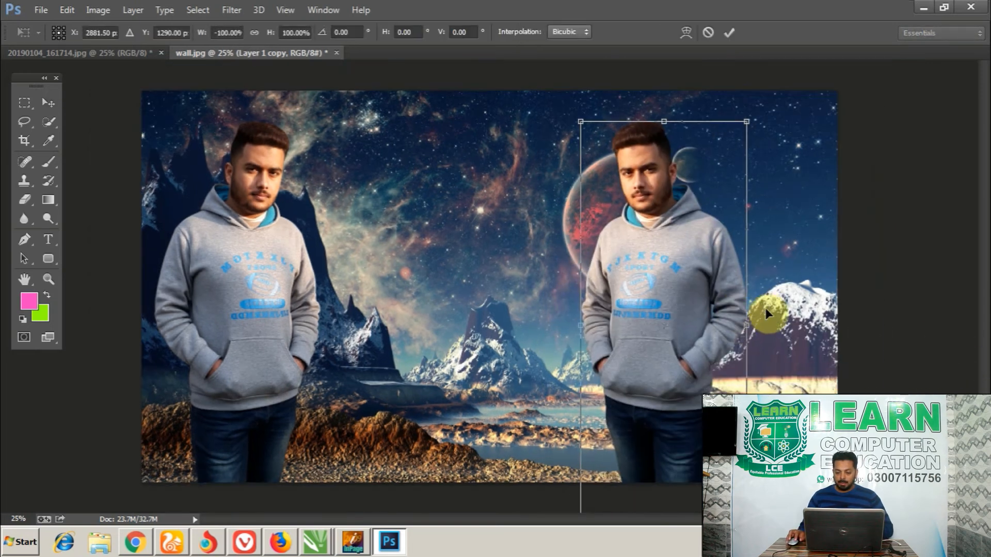
Scale the flipped copy to about 207%, rotate it to -14°, position it partly over the planet, and apply the transform.
{"action": "left_click_drag", "start_coordinate": [747, 124], "coordinate": [854, 65]}
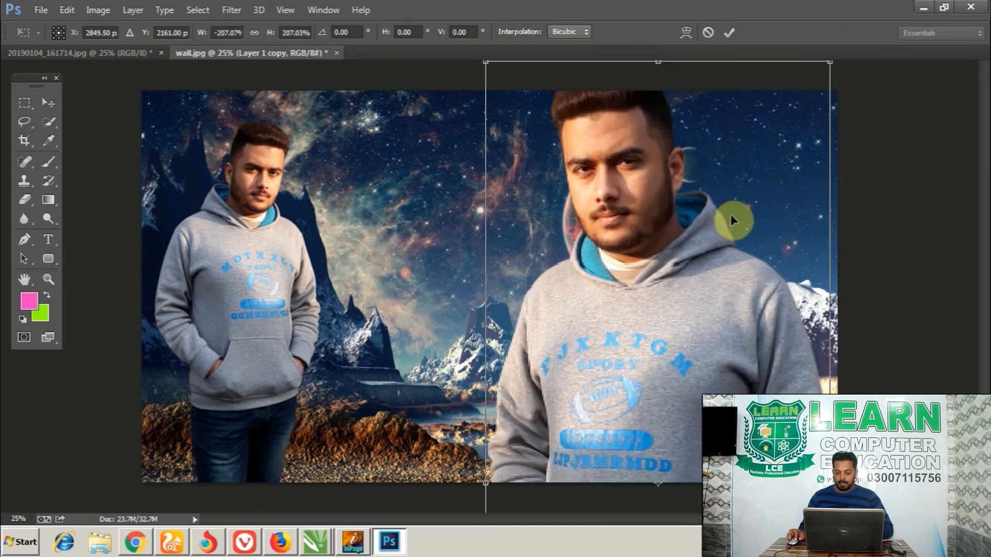
{"action": "left_click_drag", "start_coordinate": [847, 228], "coordinate": [818, 270]}
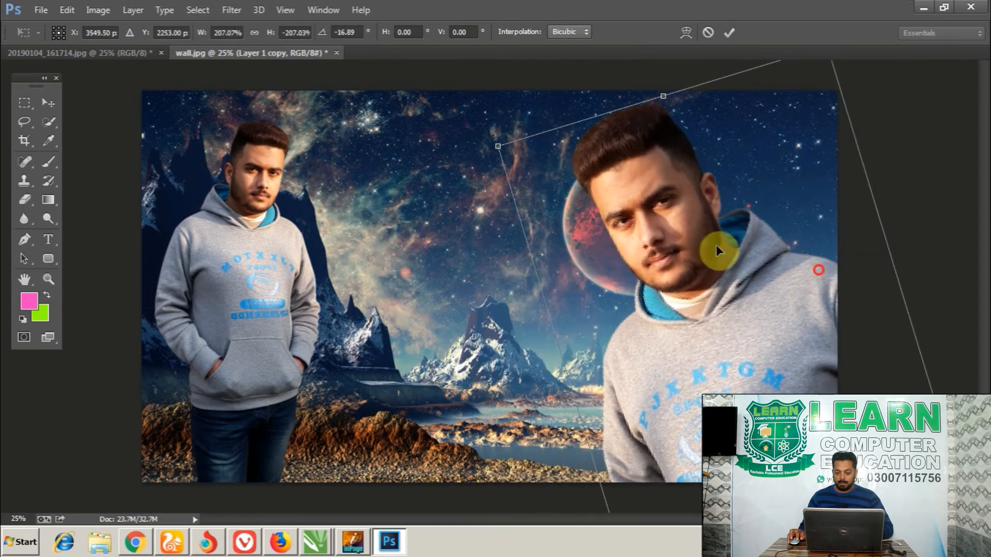
{"action": "left_click_drag", "start_coordinate": [696, 274], "coordinate": [726, 247]}
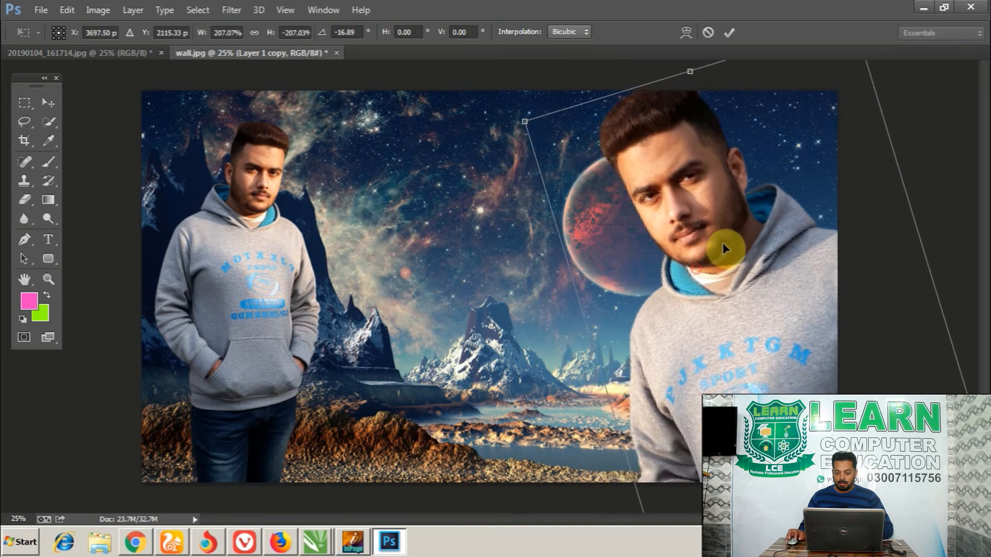
{"action": "left_click_drag", "start_coordinate": [903, 150], "coordinate": [919, 160]}
{"action": "left_click_drag", "start_coordinate": [764, 260], "coordinate": [759, 254]}
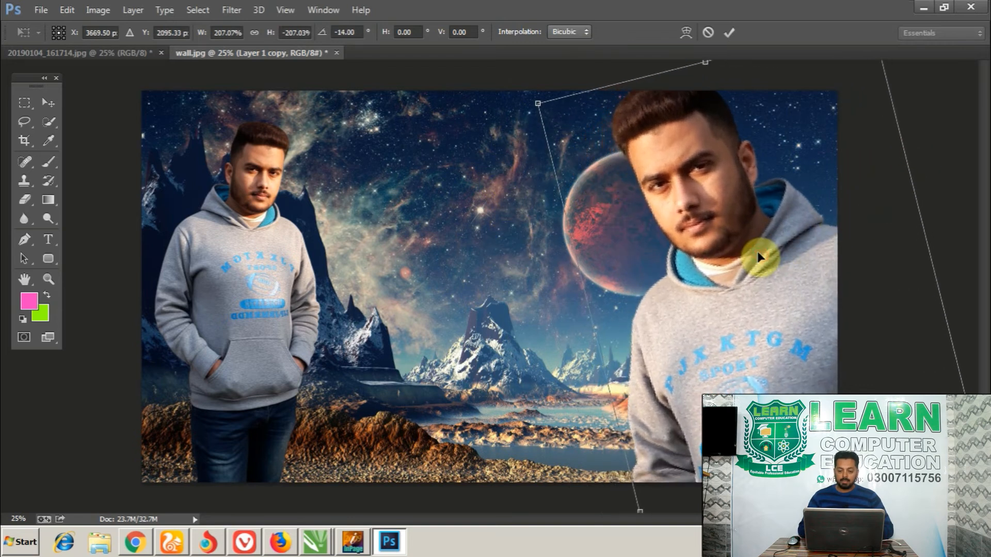
{"action": "key", "text": "Return"}
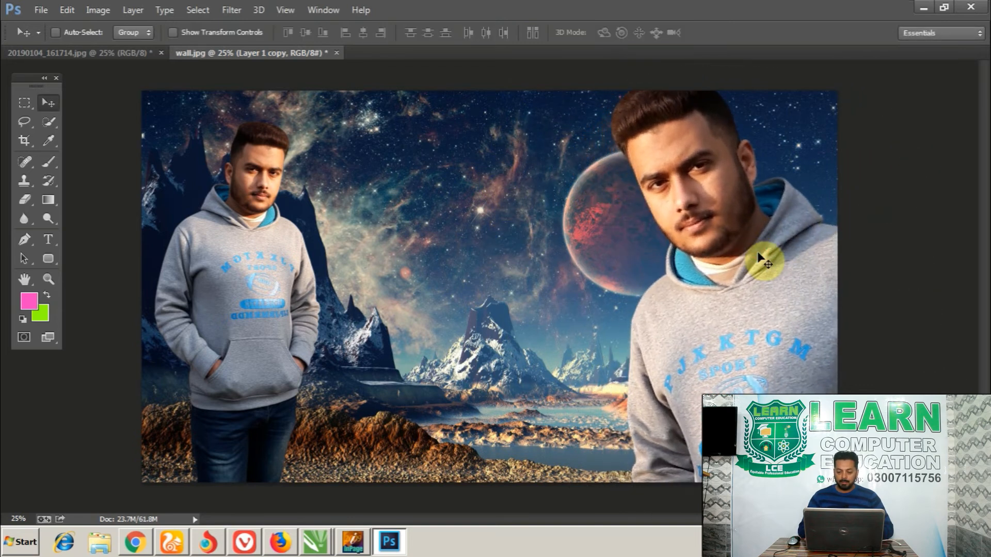
Cycle the enlarged copy through the layer blend modes and keep one that lets the planet, stars and snowy mountains show through.
{"action": "key", "text": "shift+plus"}
{"action": "key", "text": "shift+plus"}
{"action": "key", "text": "shift+plus"}
{"action": "key", "text": "shift+plus"}
{"action": "key", "text": "shift+plus"}
{"action": "key", "text": "shift+plus"}
{"action": "key", "text": "shift+plus"}
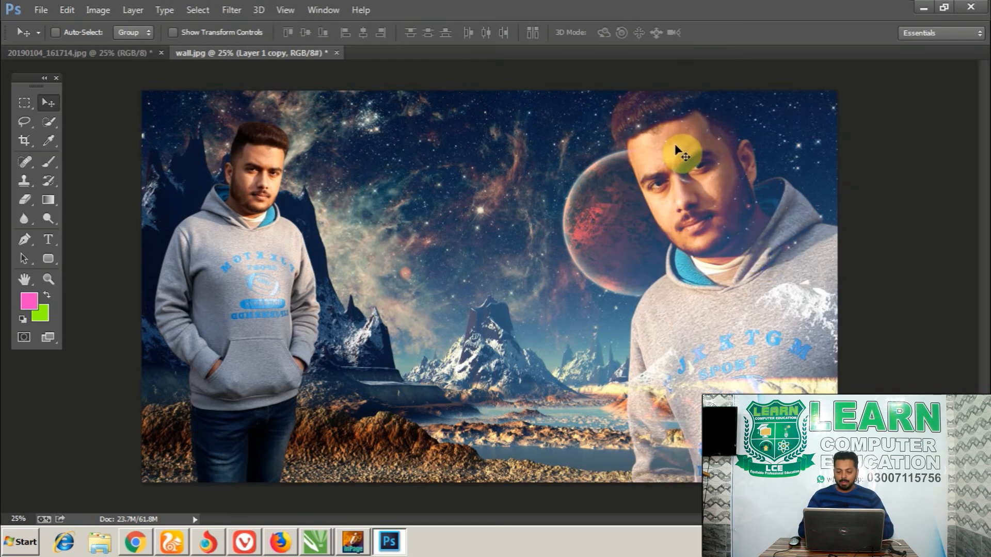
{"action": "key", "text": "shift+plus"}
{"action": "key", "text": "shift+plus"}
{"action": "key", "text": "shift+plus"}
{"action": "key", "text": "shift+plus"}
{"action": "key", "text": "shift+plus"}
{"action": "key", "text": "shift+plus"}
{"action": "key", "text": "shift+plus"}
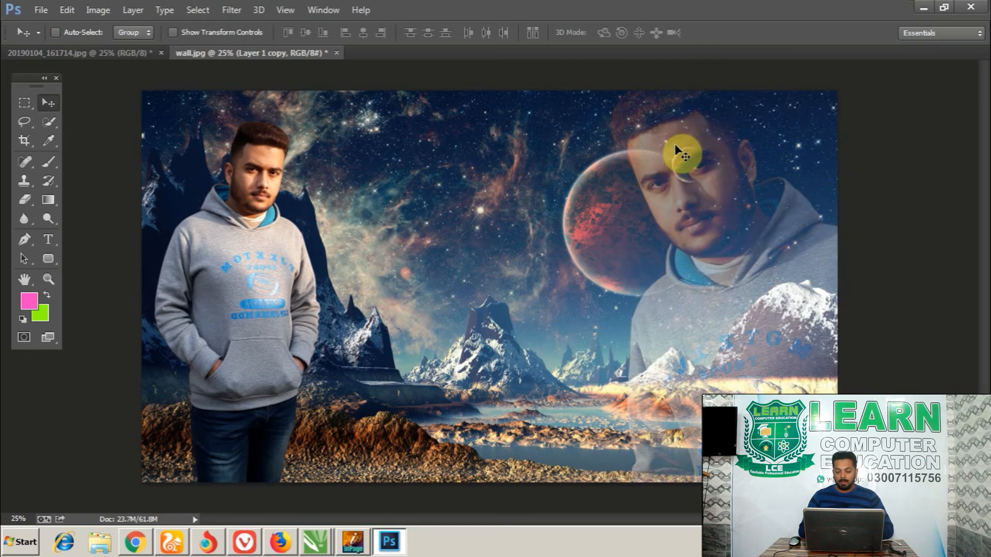
{"action": "key", "text": "shift+plus"}
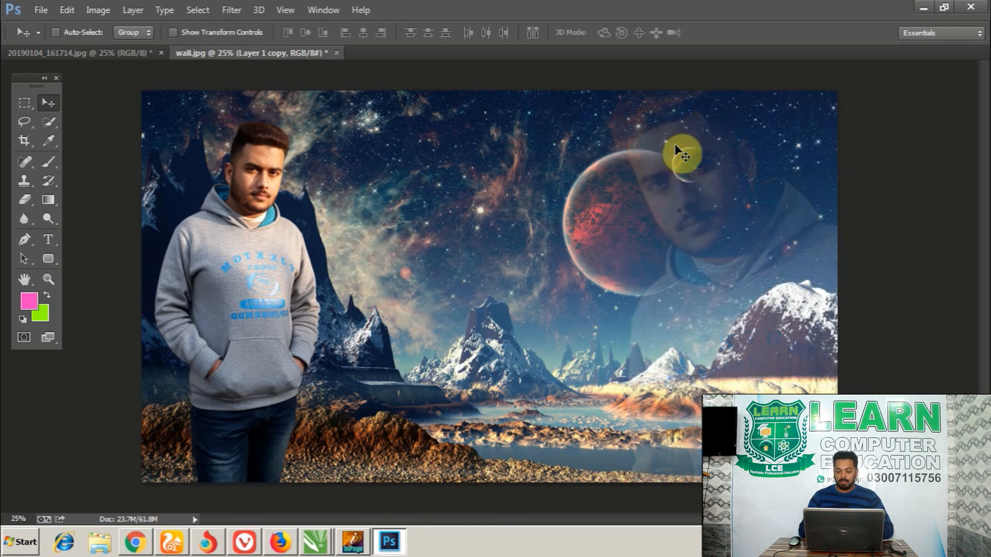
{"action": "key", "text": "shift+plus"}
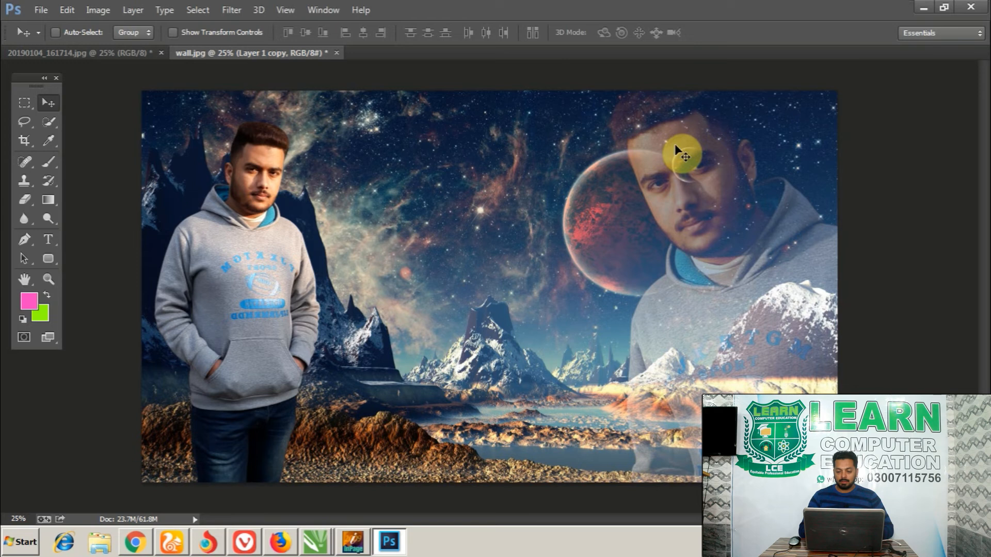
{"action": "key", "text": "shift+plus"}
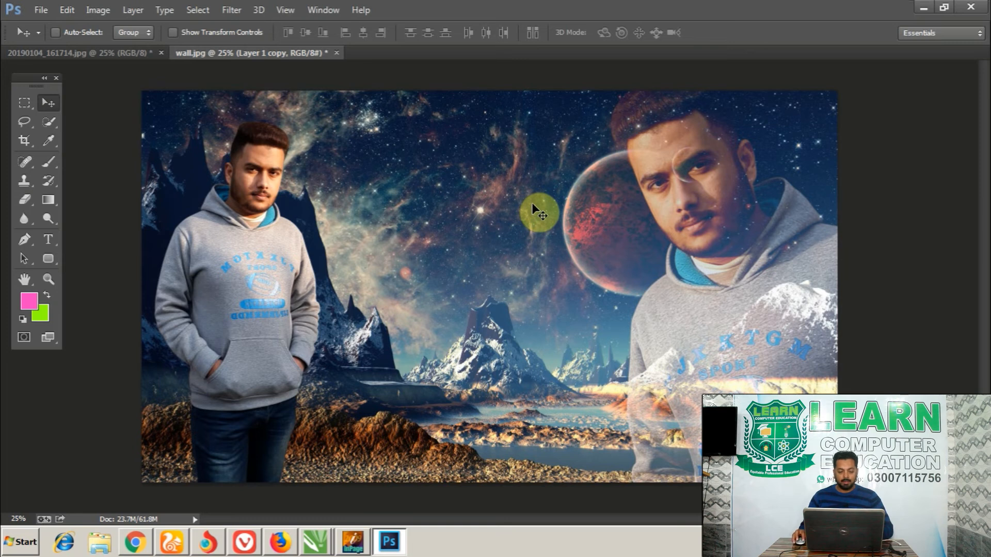
Save the composite to the Desktop as a JPEG named wa, with quality 8 (High) and the Baseline ("Standard") format.
{"action": "key", "text": "ctrl+s"}
{"action": "left_click", "coordinate": [234, 292]}
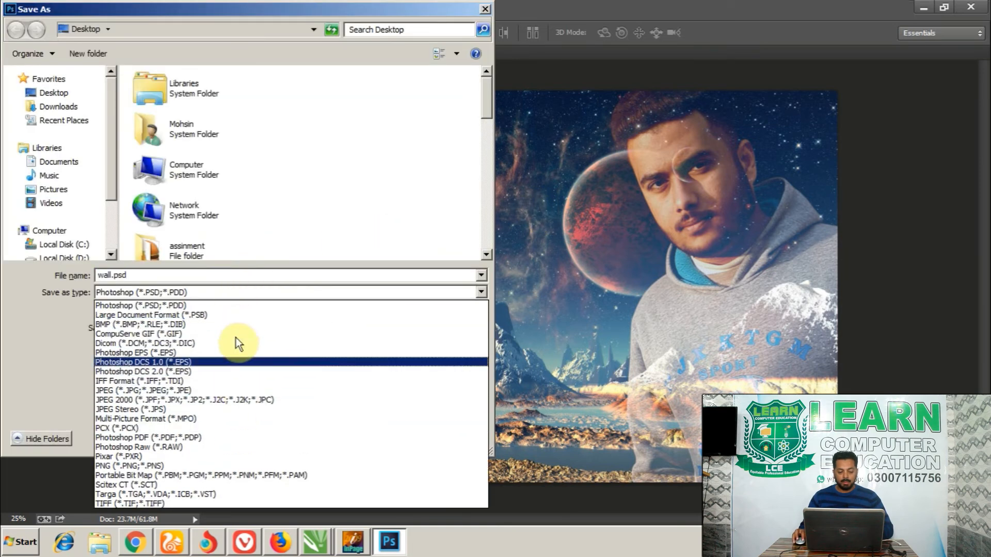
{"action": "left_click", "coordinate": [237, 390]}
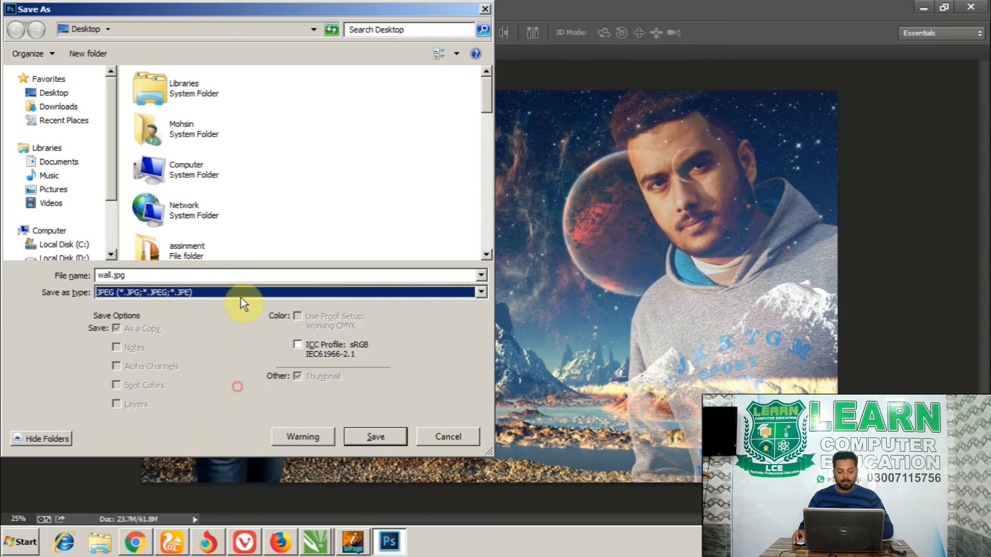
{"action": "double_click", "coordinate": [183, 274]}
{"action": "type", "text": "wa"}
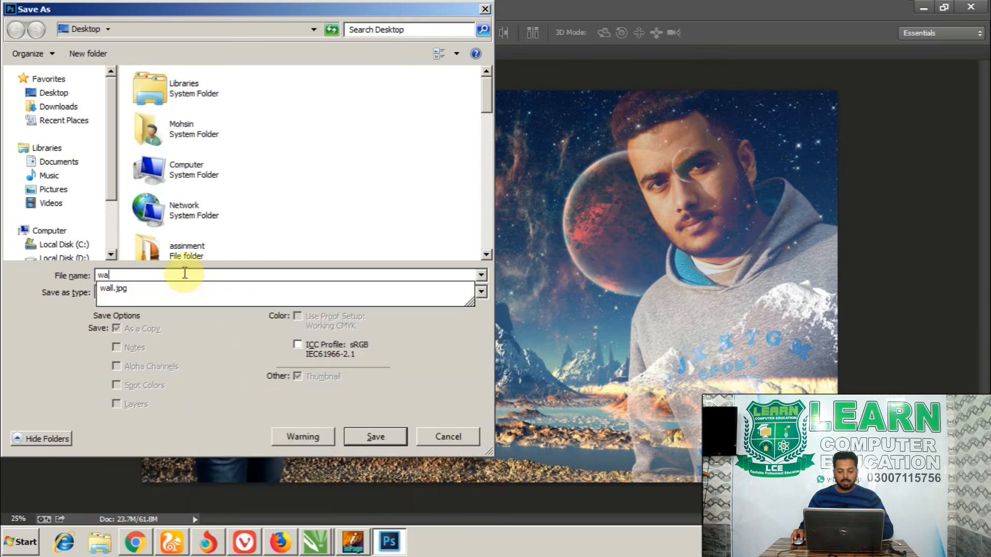
{"action": "left_click", "coordinate": [383, 439]}
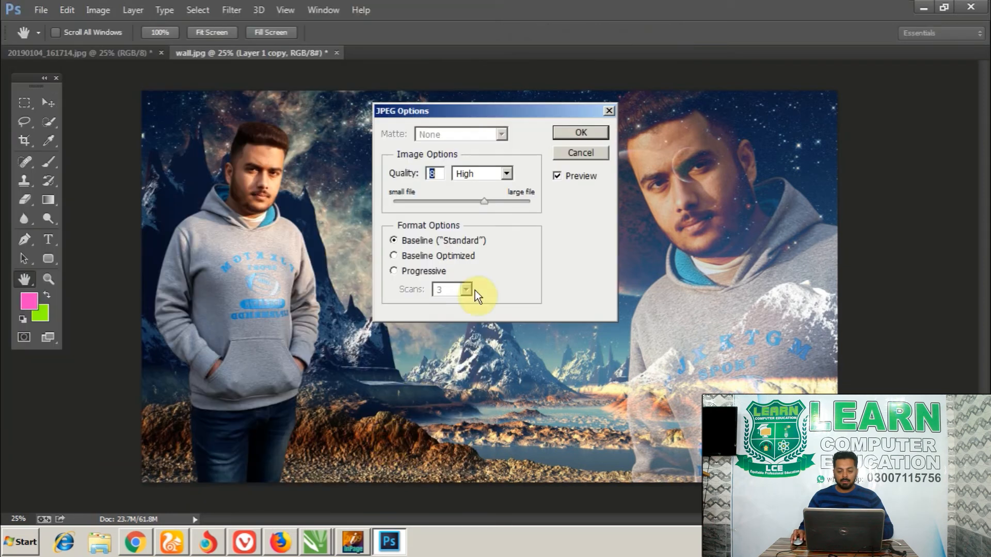
{"action": "left_click", "coordinate": [568, 133]}
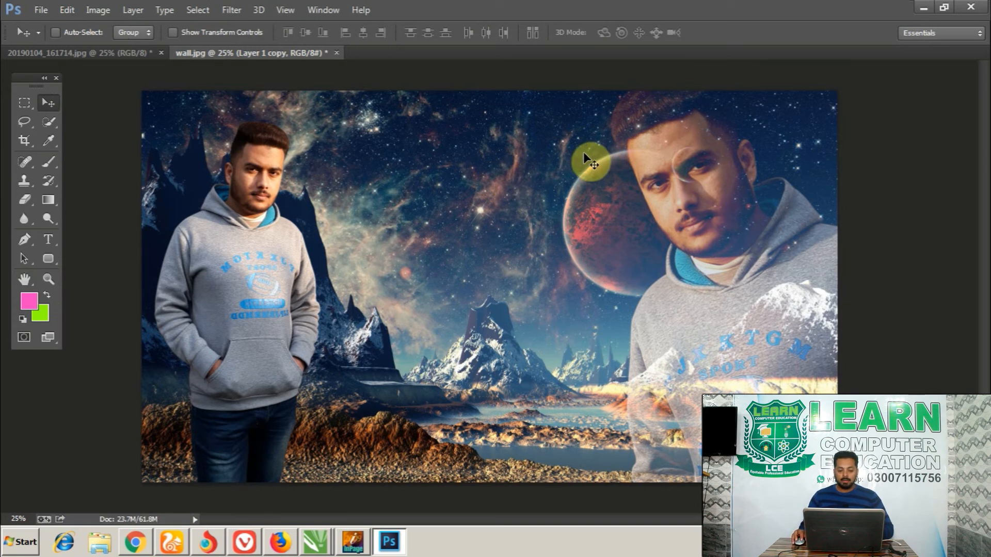
Switch to the desktop, open wa.jpg in Windows Photo Viewer, set it as the desktop background, and close the viewer.
{"action": "key", "text": "super+d"}
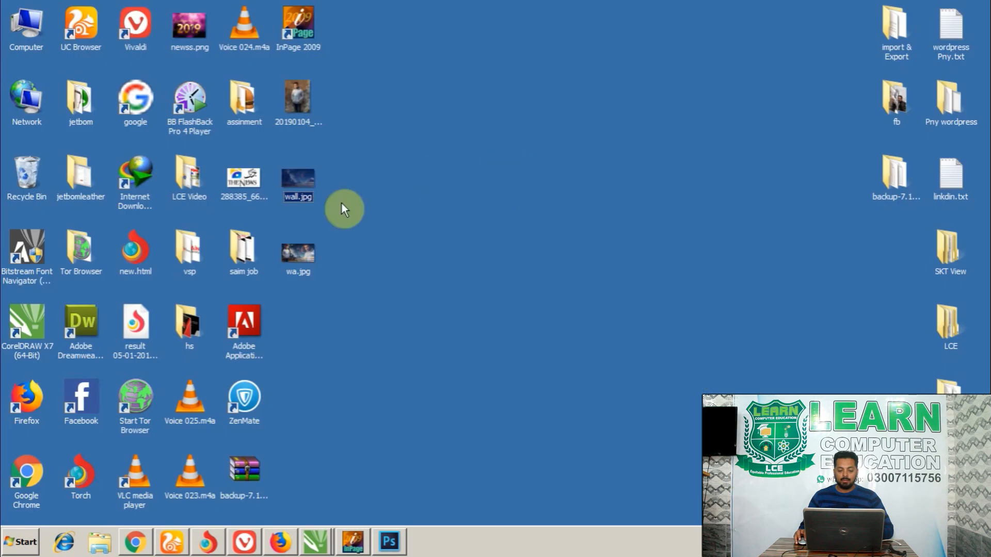
{"action": "double_click", "coordinate": [311, 258]}
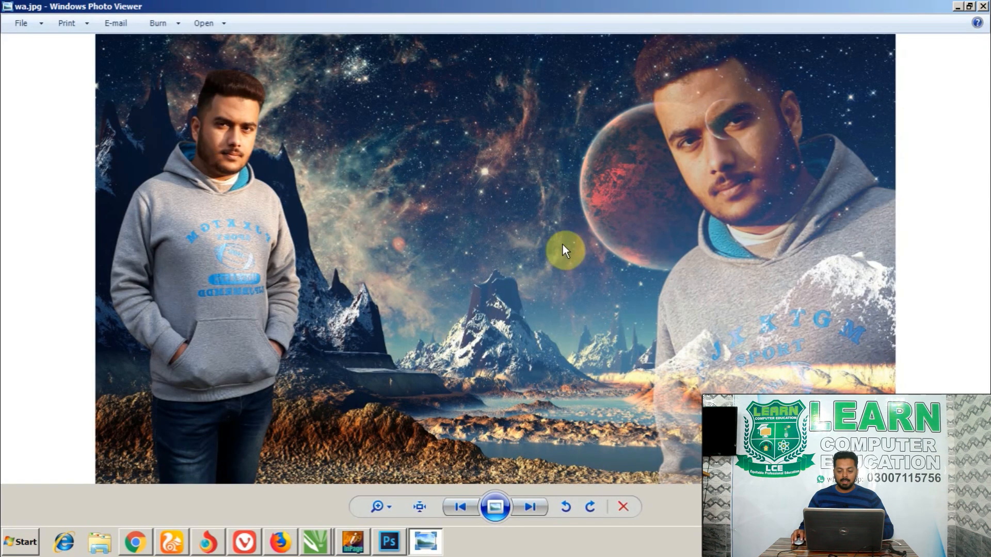
{"action": "right_click", "coordinate": [563, 224]}
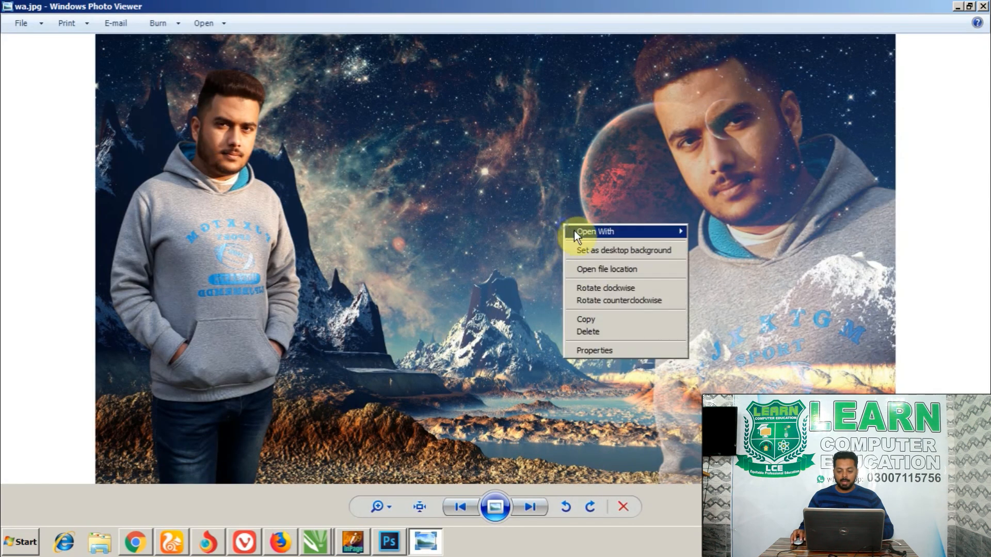
{"action": "left_click", "coordinate": [608, 254]}
{"action": "left_click", "coordinate": [983, 7]}
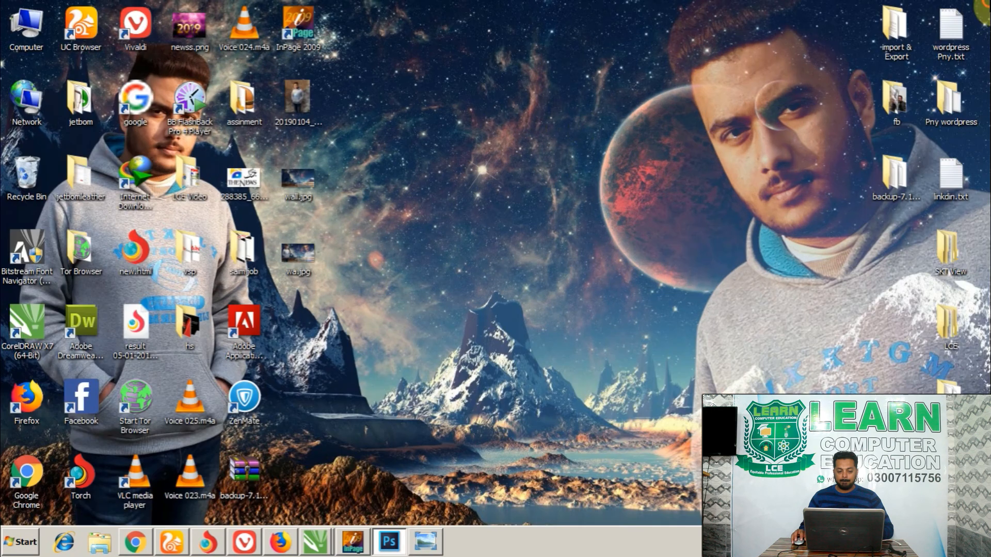
Turn off the display of desktop icons.
{"action": "right_click", "coordinate": [531, 197]}
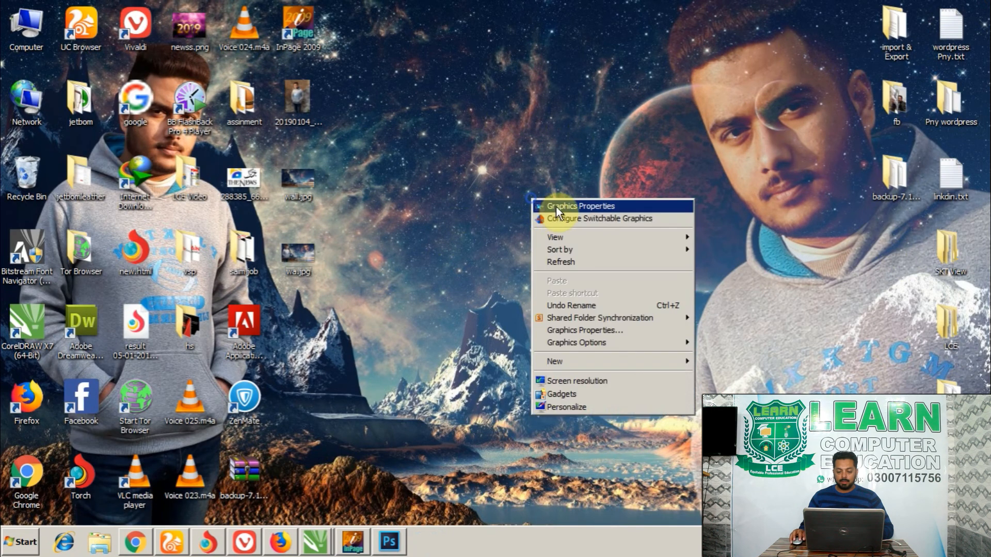
{"action": "mouse_move", "coordinate": [627, 361]}
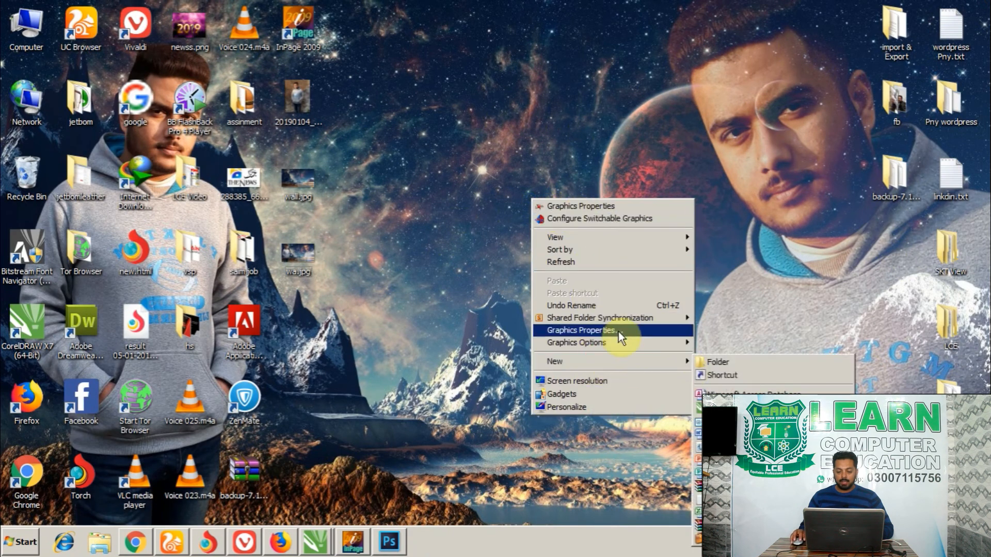
{"action": "left_click", "coordinate": [563, 239]}
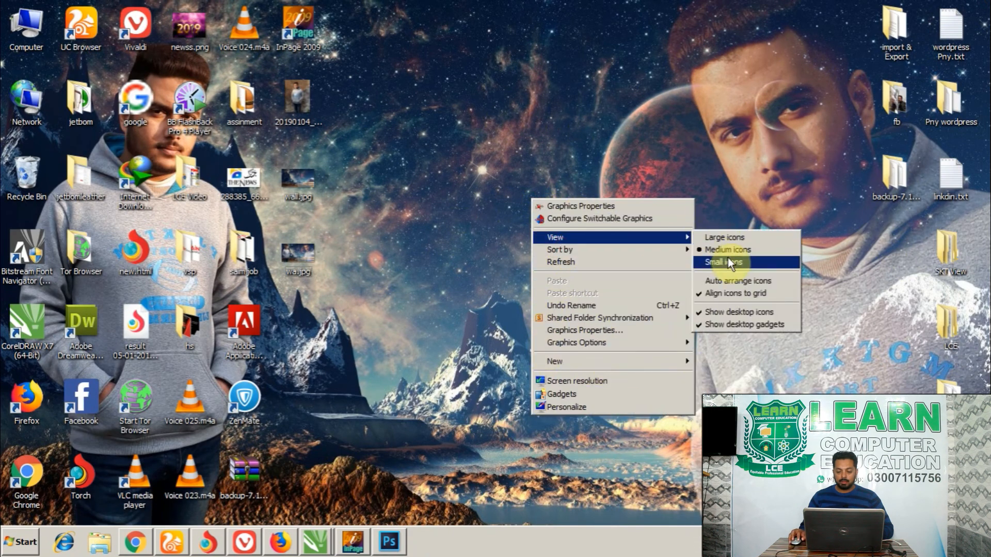
{"action": "left_click", "coordinate": [721, 313]}
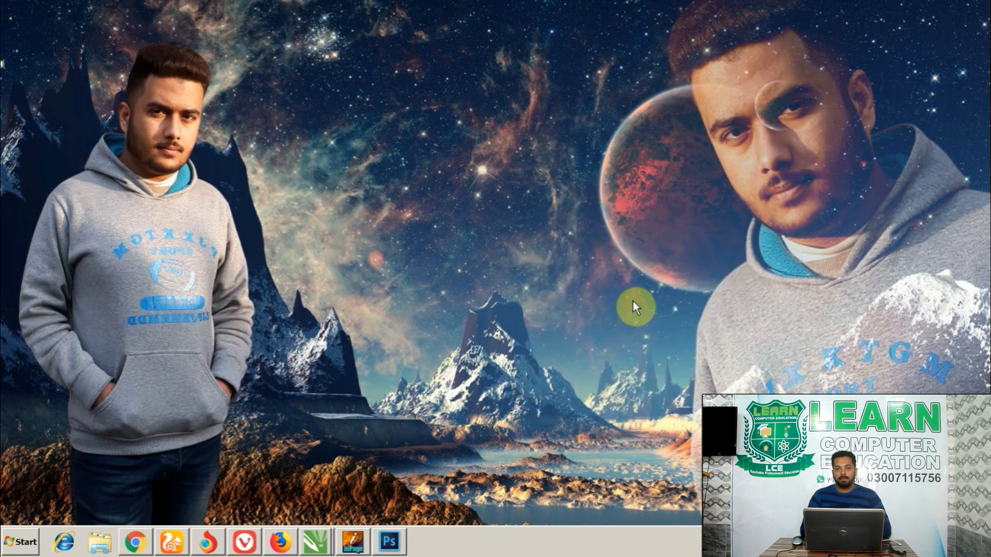